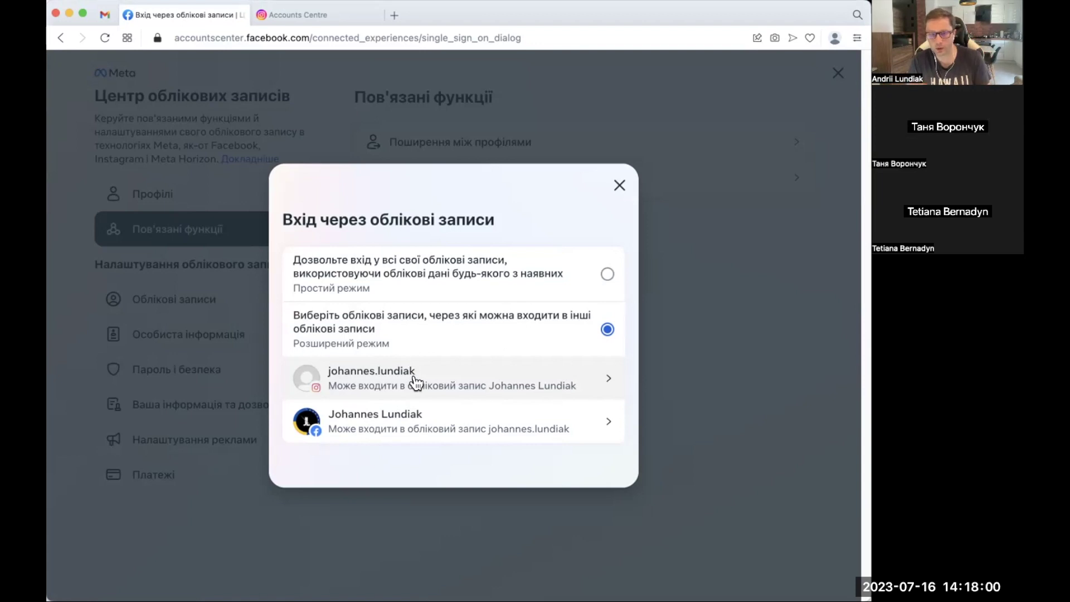
Switch to the Instagram account's Accounts Centre tab.
left_click(337, 16)
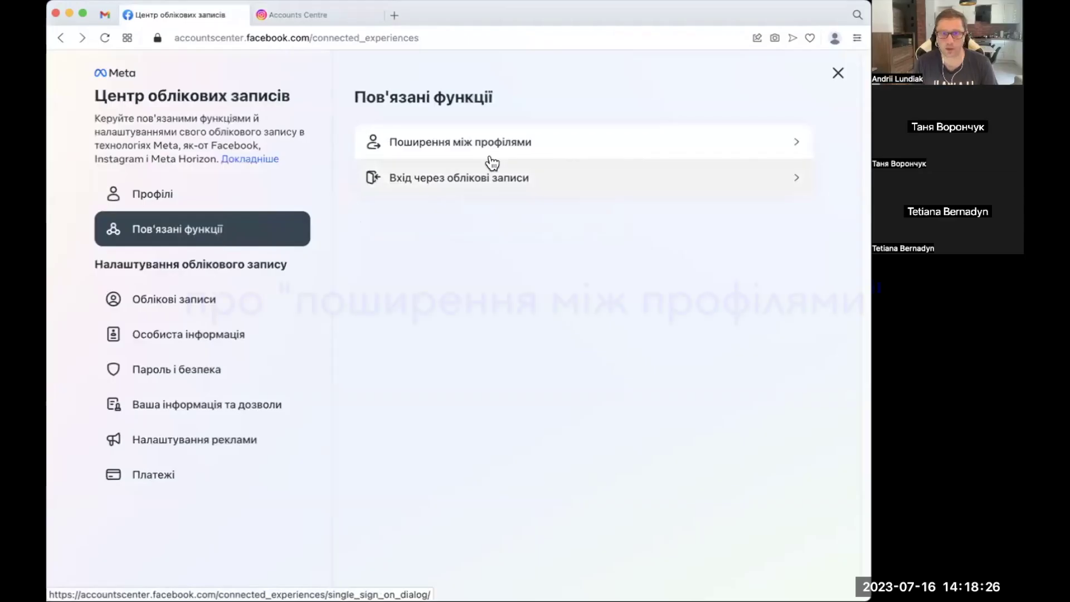
Open 'Поширення між профілями' under Пов'язані функції to see the linked profiles.
left_click(480, 146)
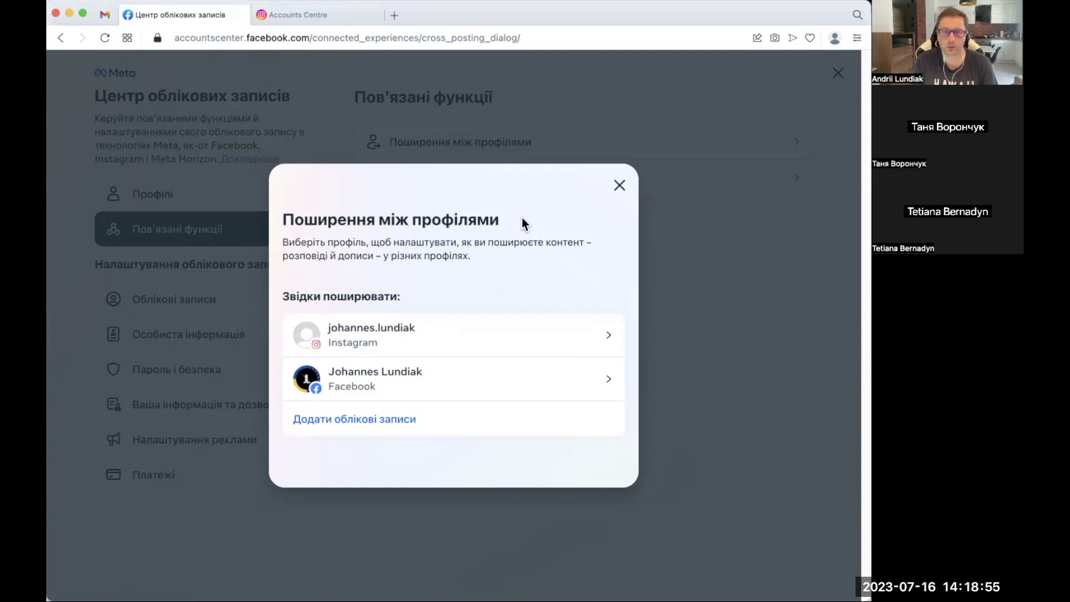
Close the Поширення між профілями dialog to return to Пов'язані функції.
left_click(619, 186)
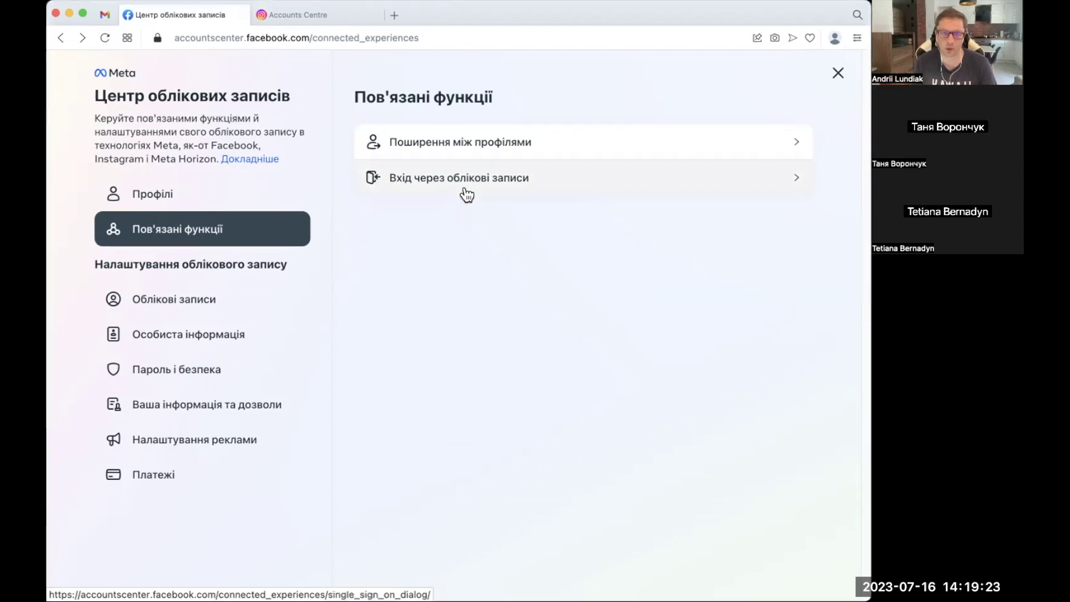
Go to the Профілі page showing the linked Facebook and Instagram profiles.
left_click_drag(352, 89, 506, 95)
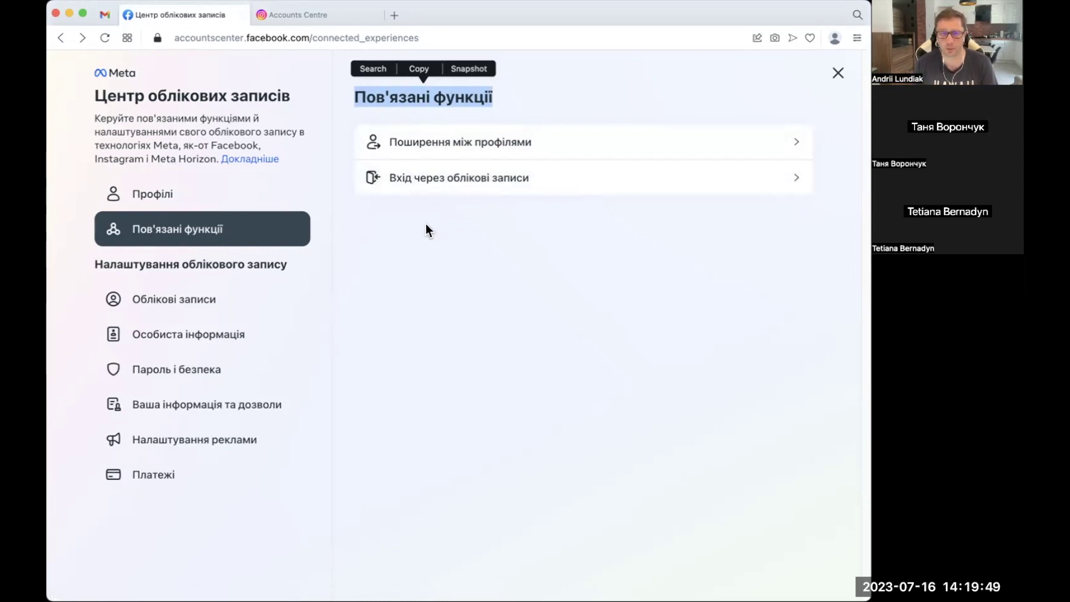
left_click(195, 201)
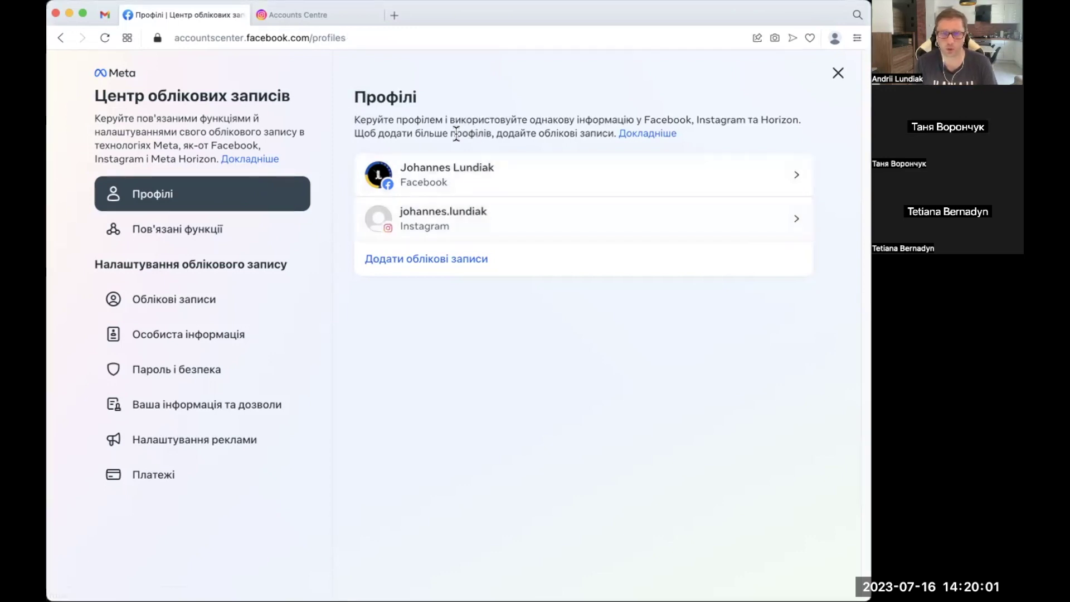
left_click_drag(364, 133, 481, 127)
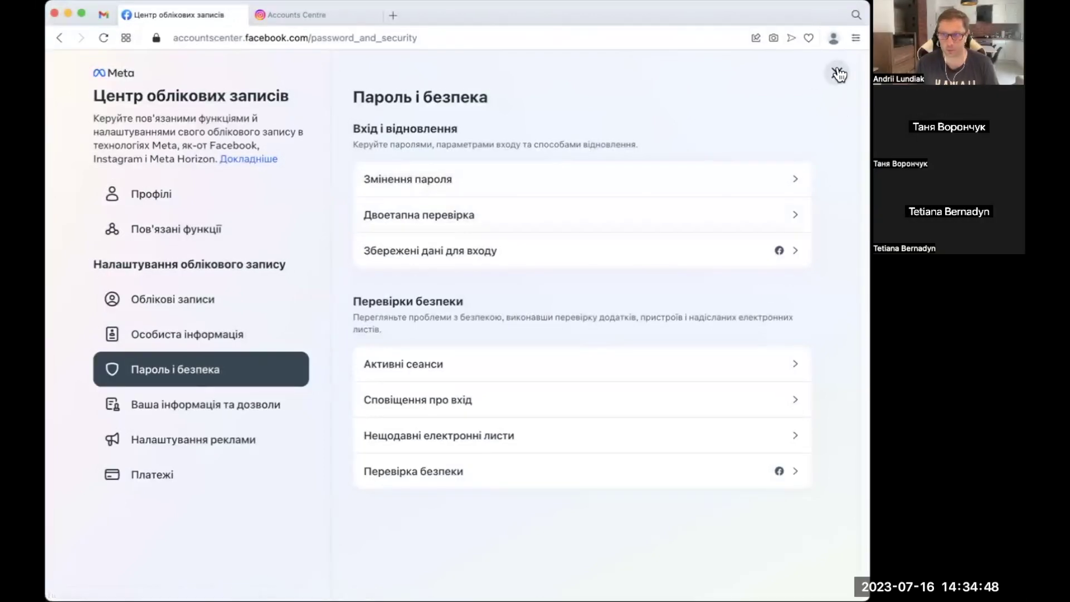
Exit Accounts Centre back to the Facebook settings page.
left_click(838, 74)
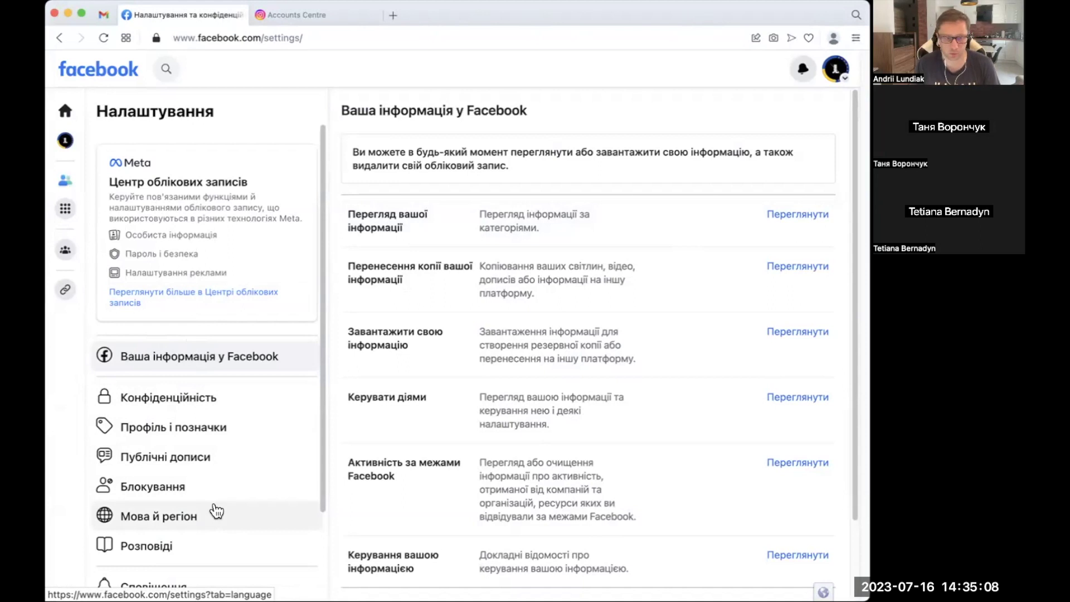
Reopen Meta Accounts Centre from the card in the Facebook settings sidebar.
left_click(252, 221)
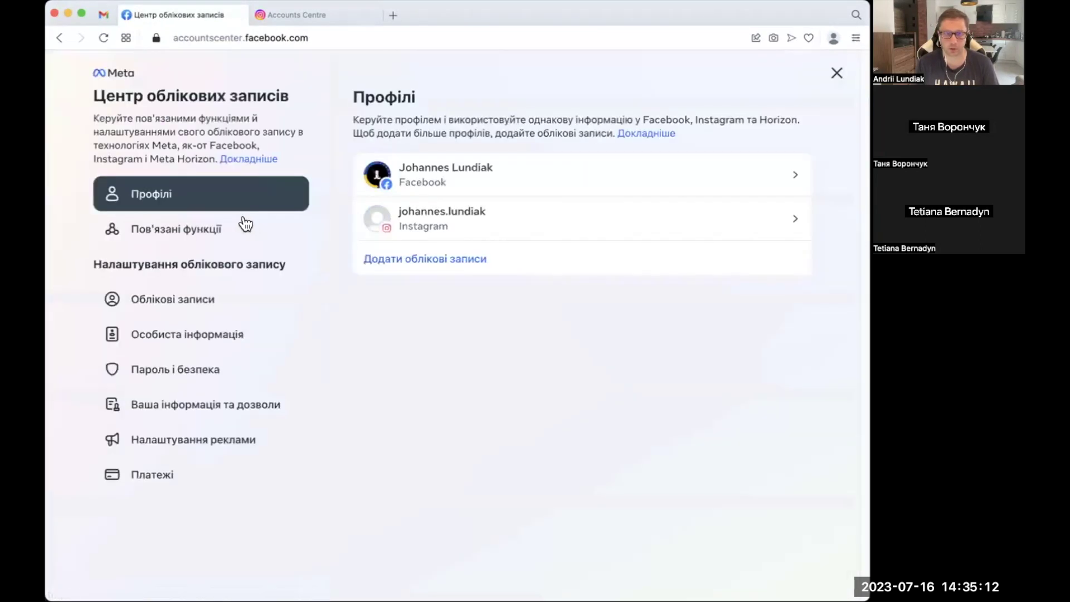
Open the 'Пароль і безпека' page in the Accounts Centre sidebar.
left_click(199, 375)
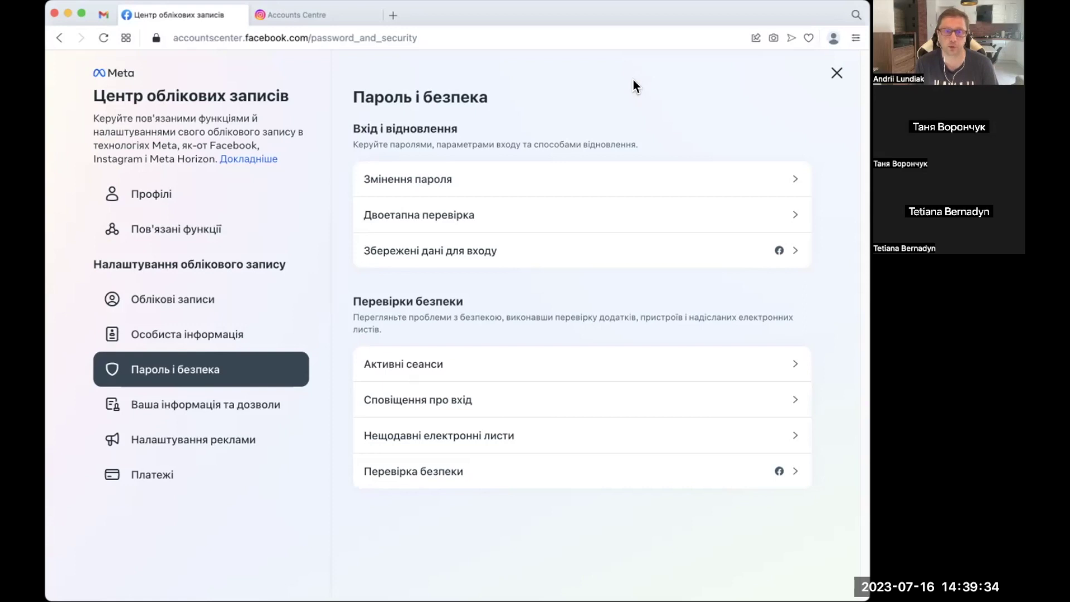
left_click(500, 186)
left_click(419, 272)
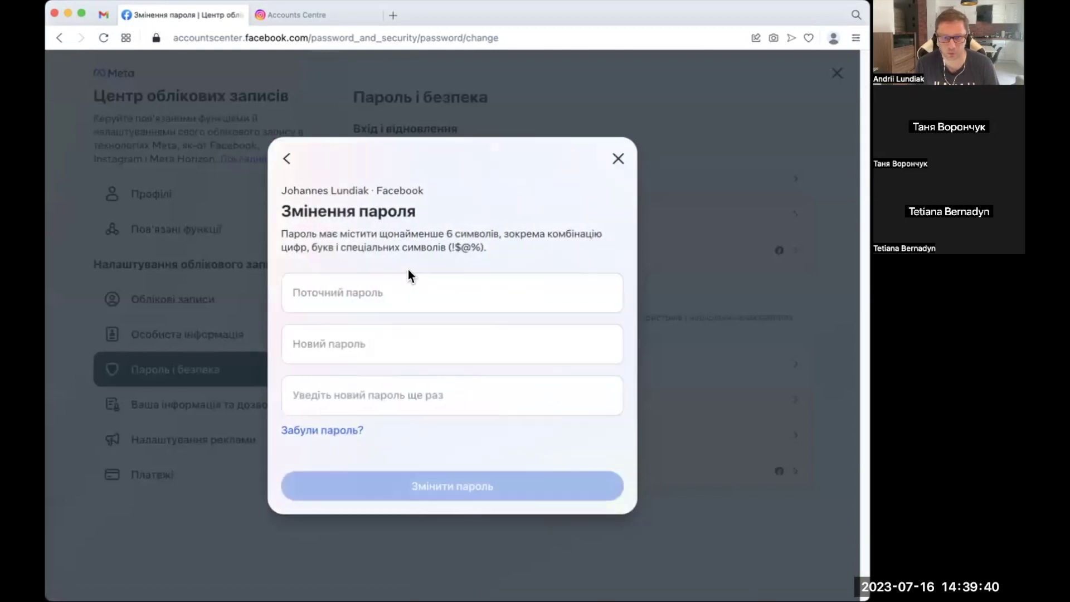
left_click(337, 301)
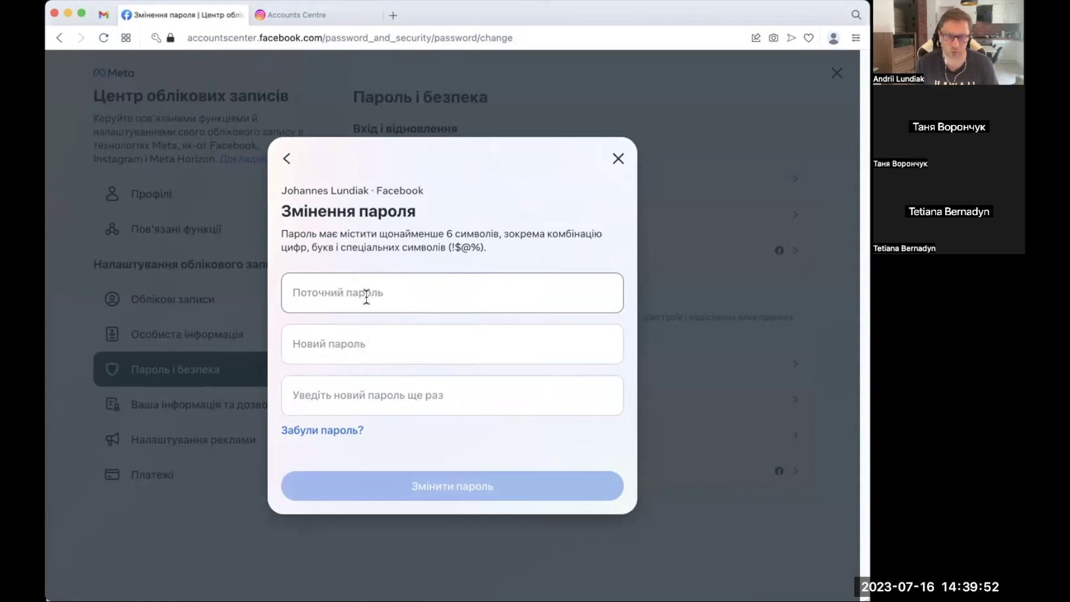
left_click(618, 158)
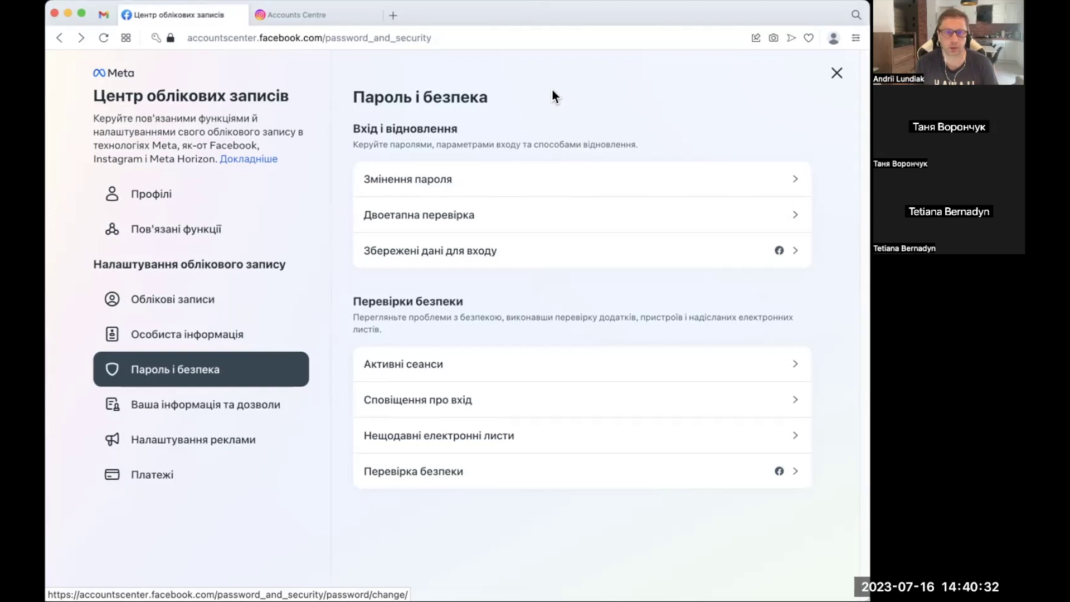
left_click(493, 173)
left_click(443, 297)
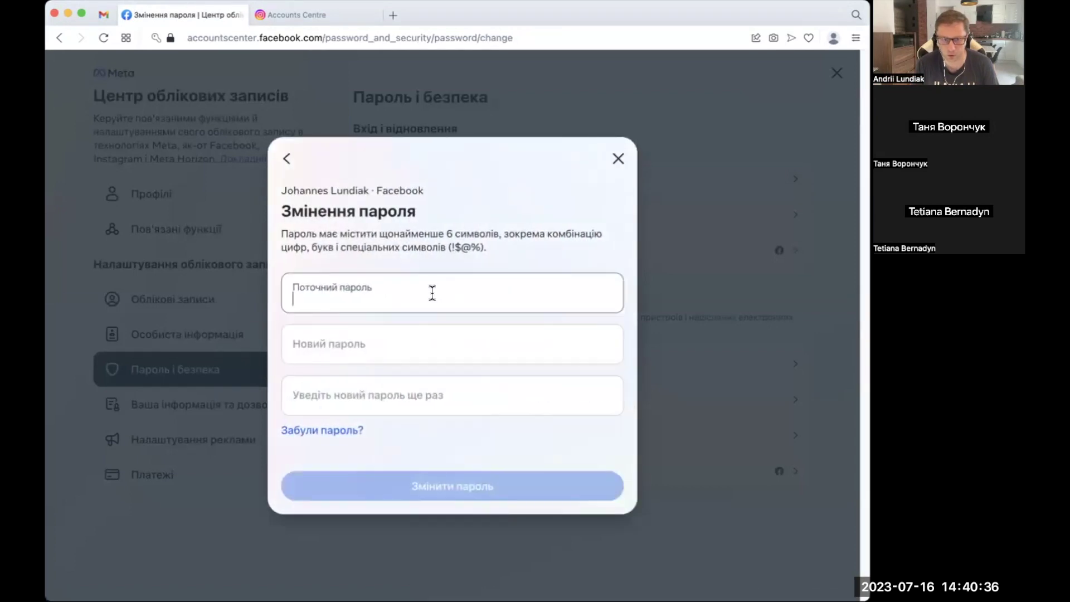
left_click(314, 282)
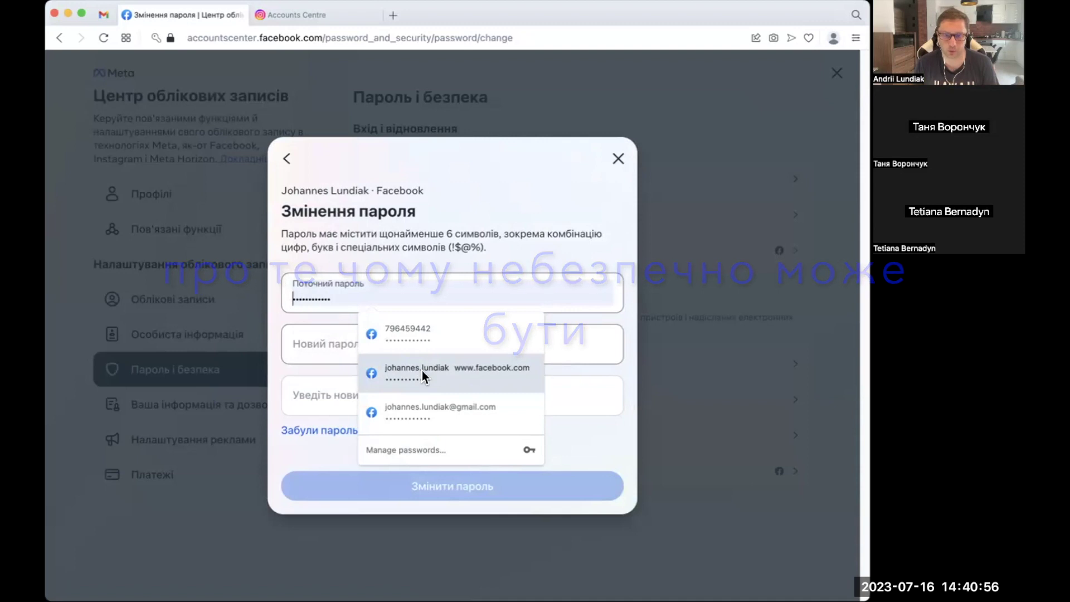
left_click(514, 241)
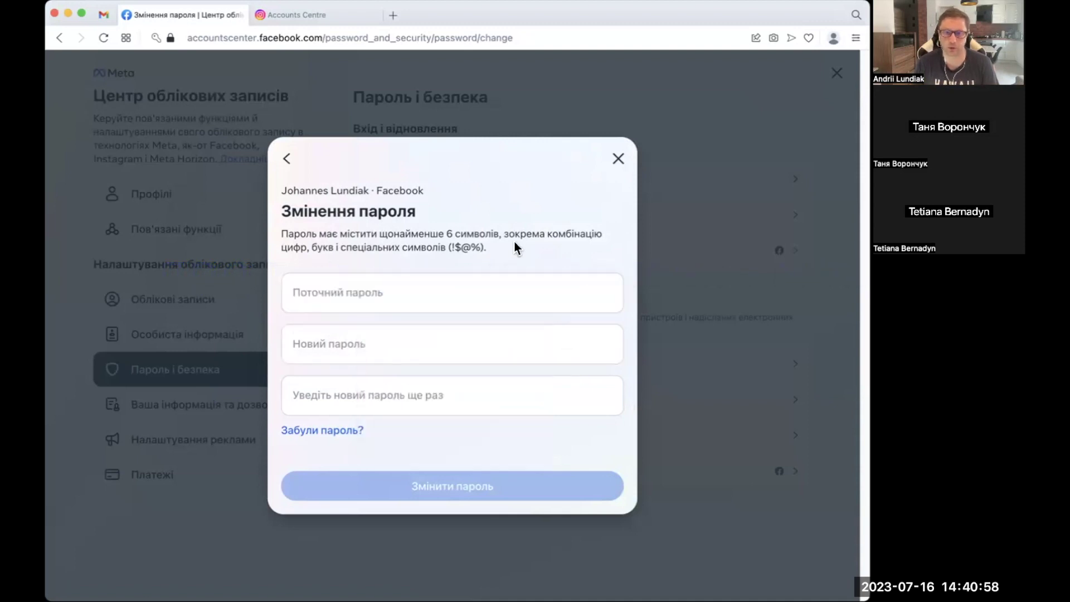
left_click(617, 160)
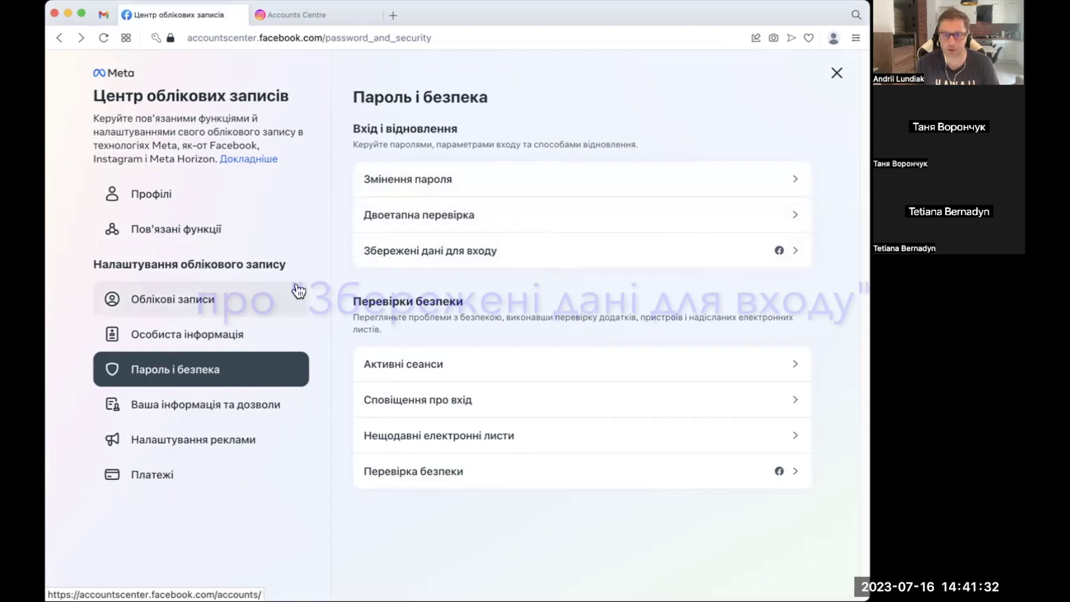
View 'Збережені дані для входу', close that tab, and exit Accounts Centre.
left_click(409, 259)
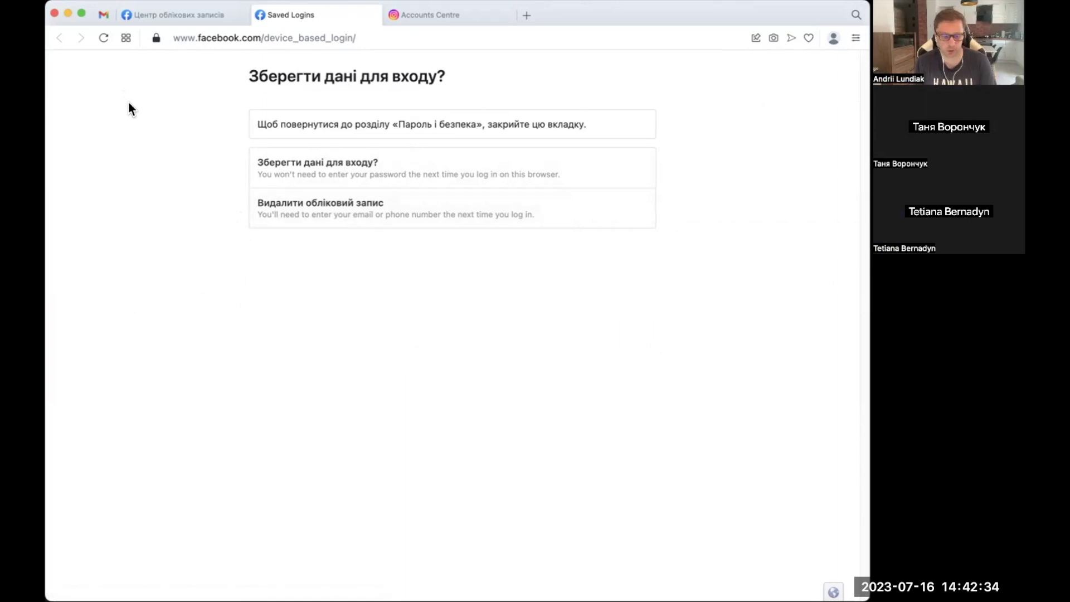
key("super+w")
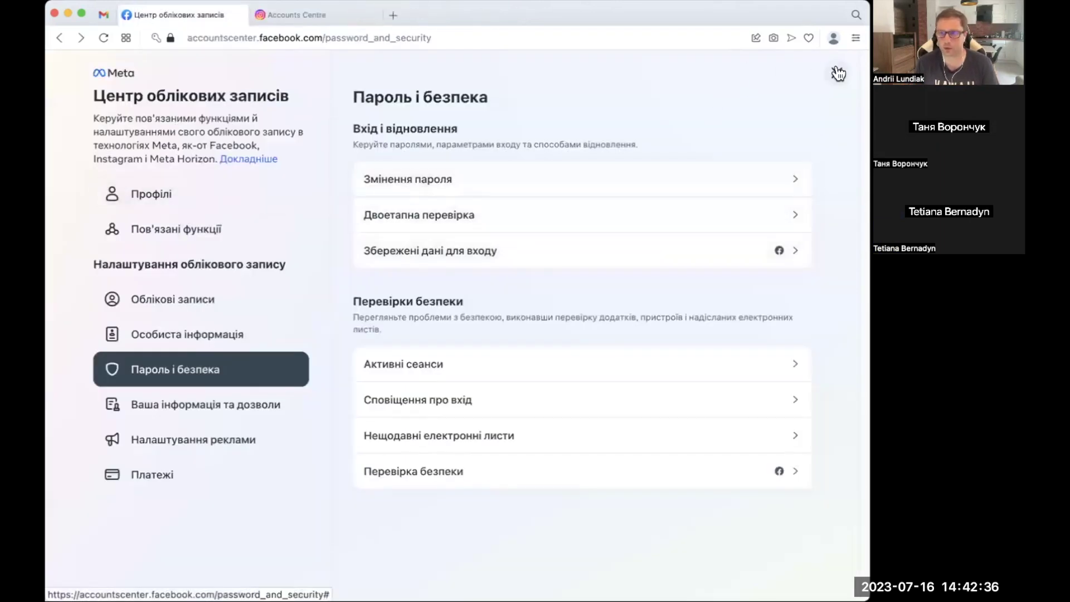
left_click(838, 73)
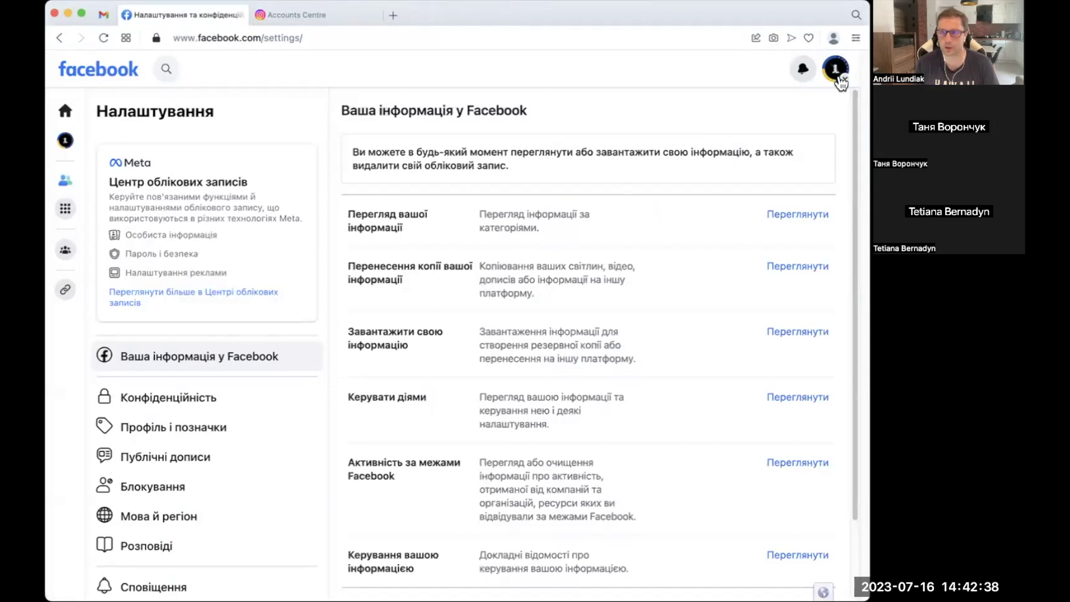
Log out of Facebook with 'Вийти' from the profile avatar menu.
left_click(841, 82)
left_click(649, 342)
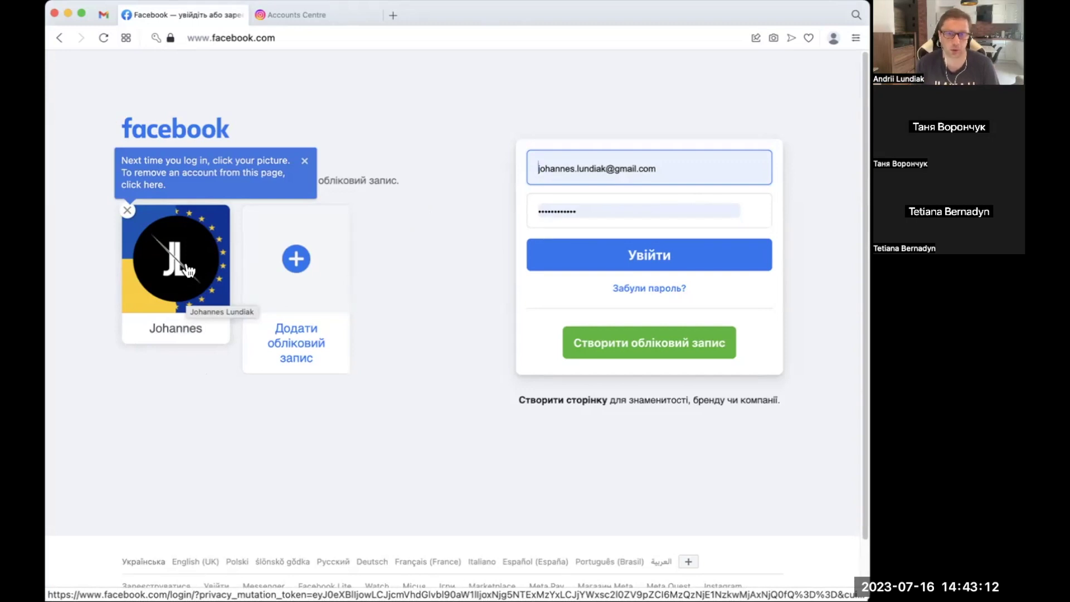
Sign back in to the recent account using its saved password, with Remember password ticked.
left_click(187, 271)
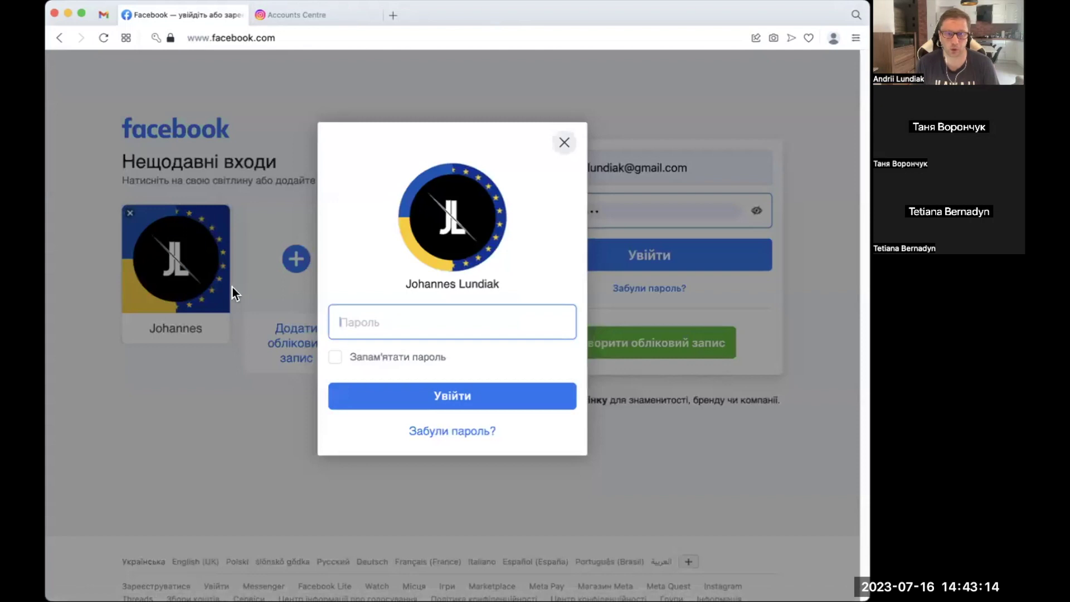
left_click(387, 323)
left_click(487, 362)
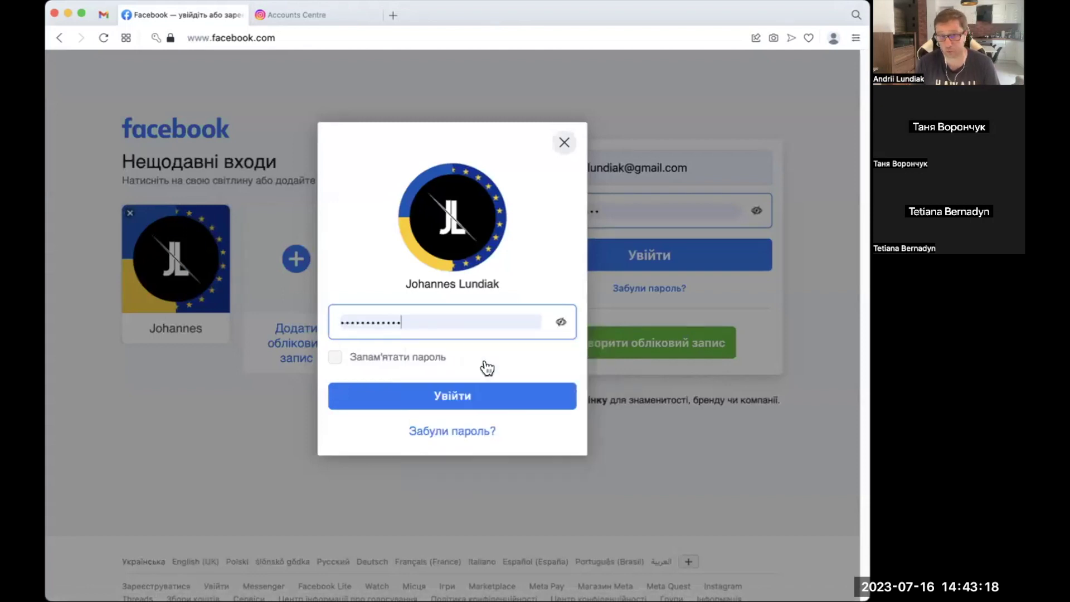
left_click(389, 363)
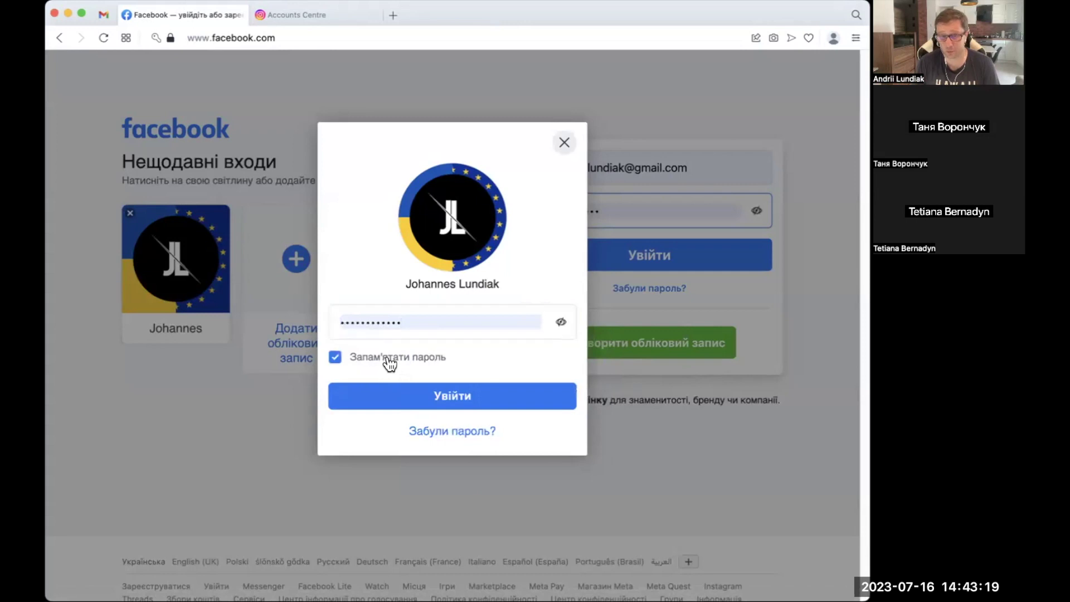
left_click(390, 398)
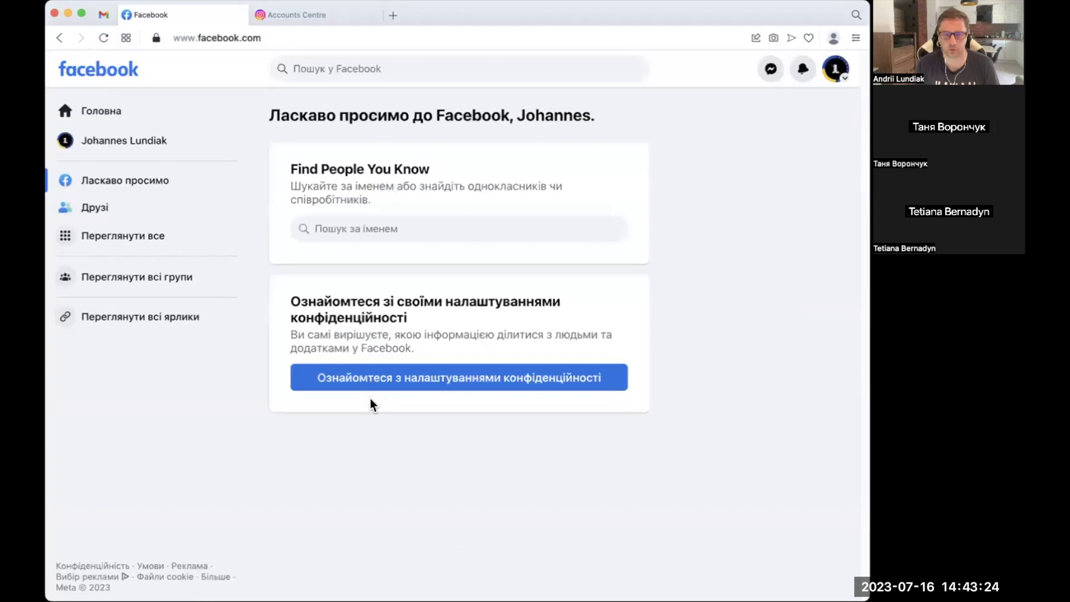
Reach Meta Accounts Centre through the avatar menu's Settings & privacy > Settings.
left_click(835, 69)
left_click(785, 123)
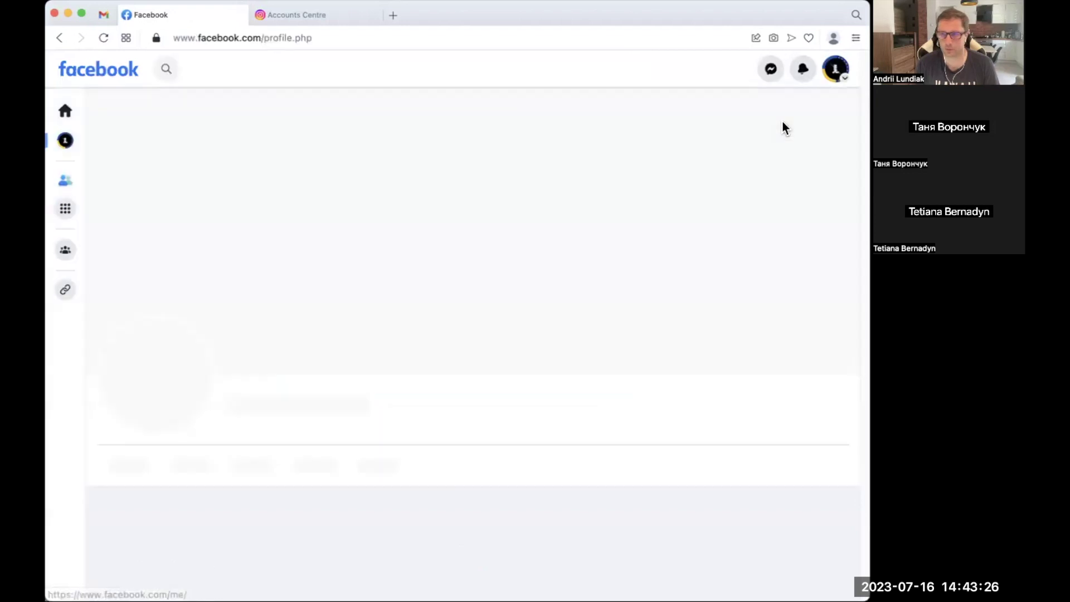
left_click(836, 70)
left_click(776, 199)
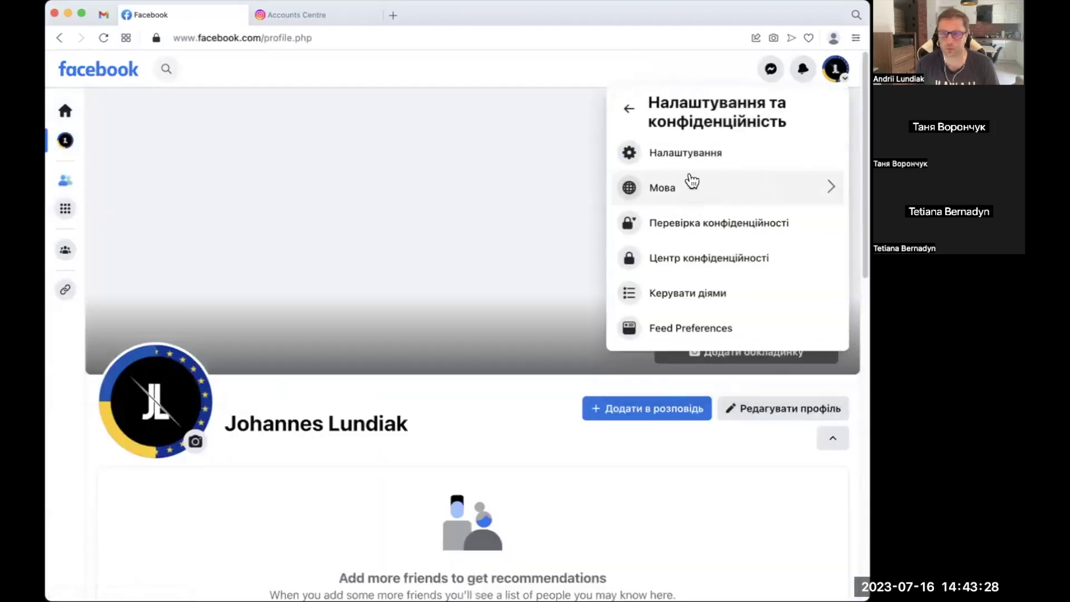
left_click(688, 161)
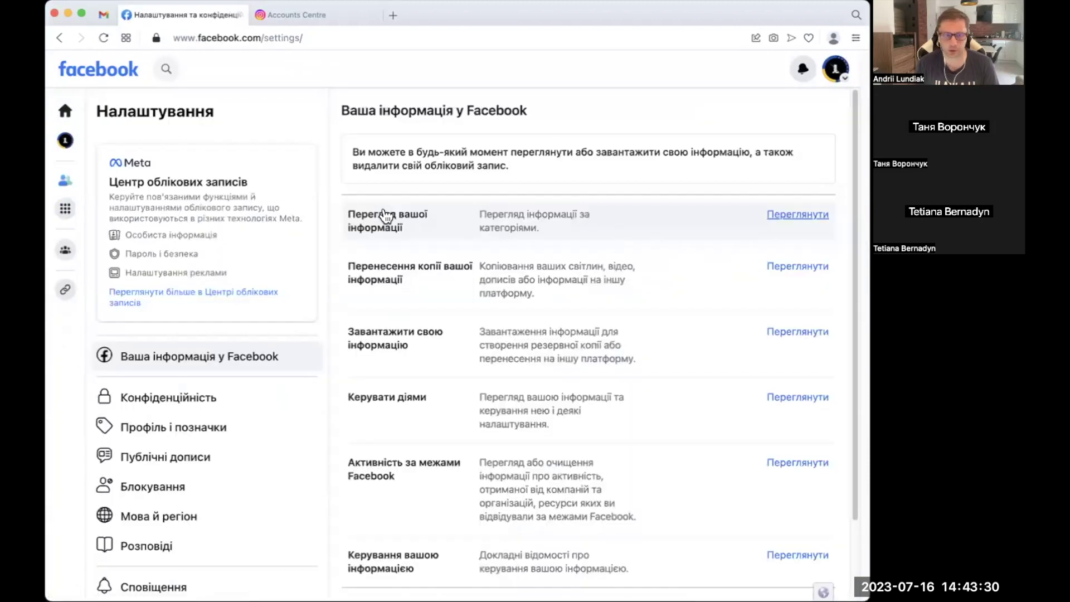
left_click(218, 217)
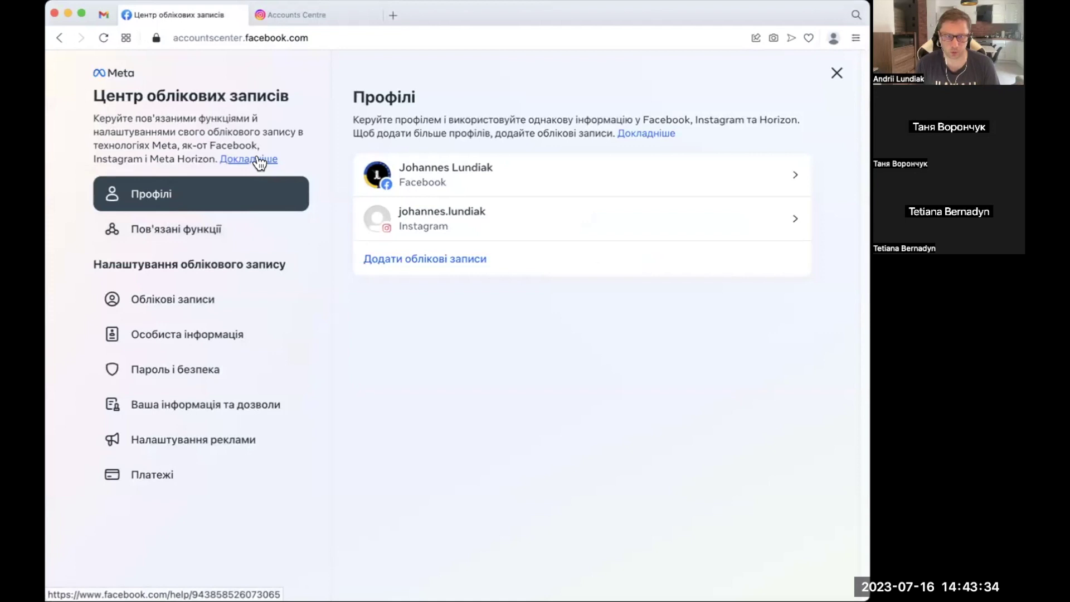
Under Password and security, save this browser's login info, then close the Saved Logins tab.
left_click(198, 370)
left_click(407, 254)
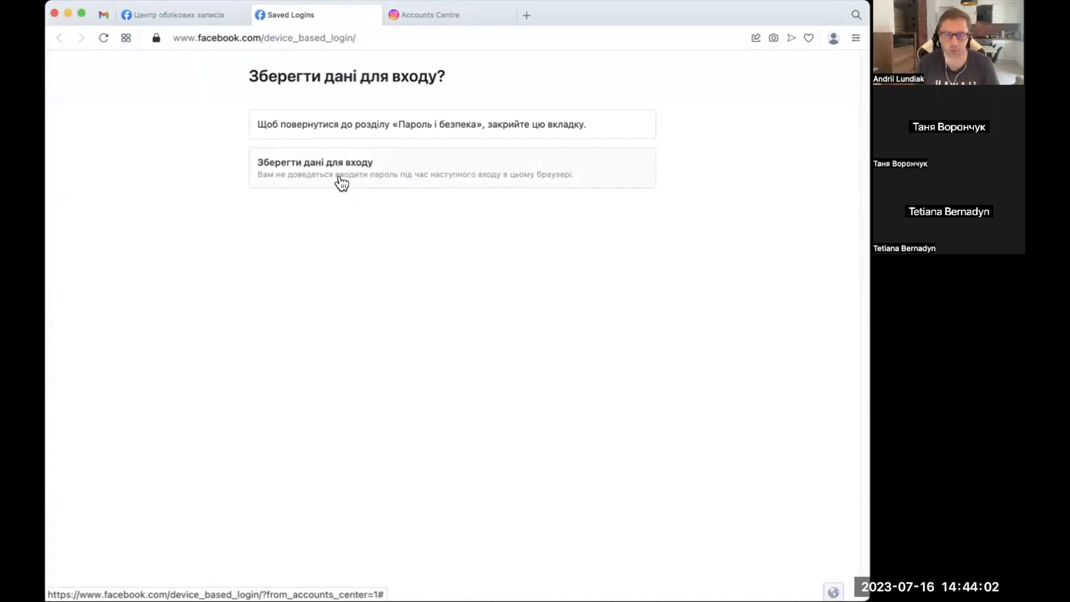
left_click(335, 184)
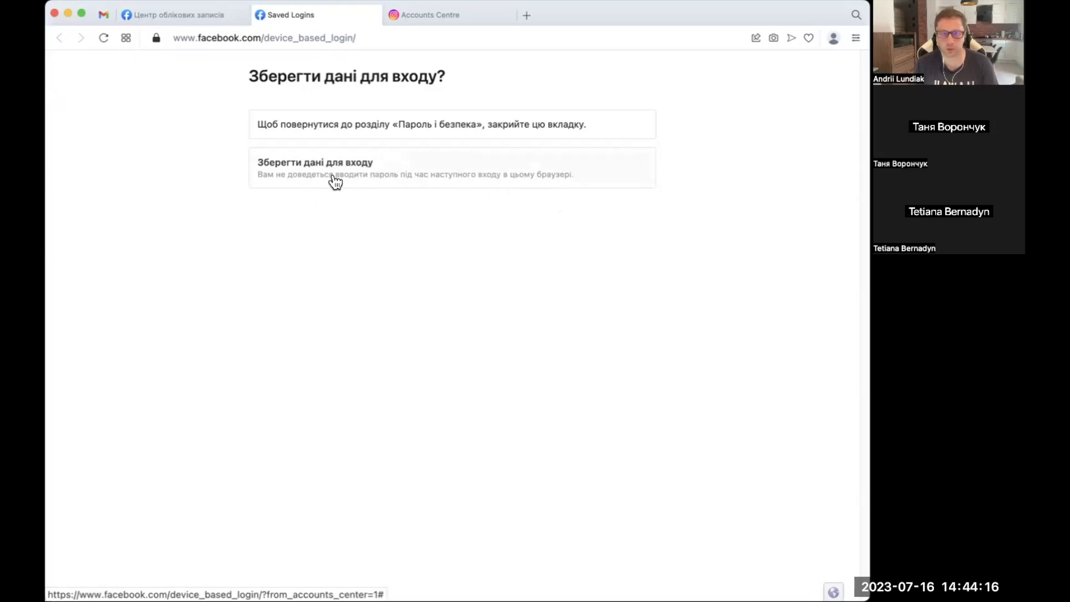
key("super+w")
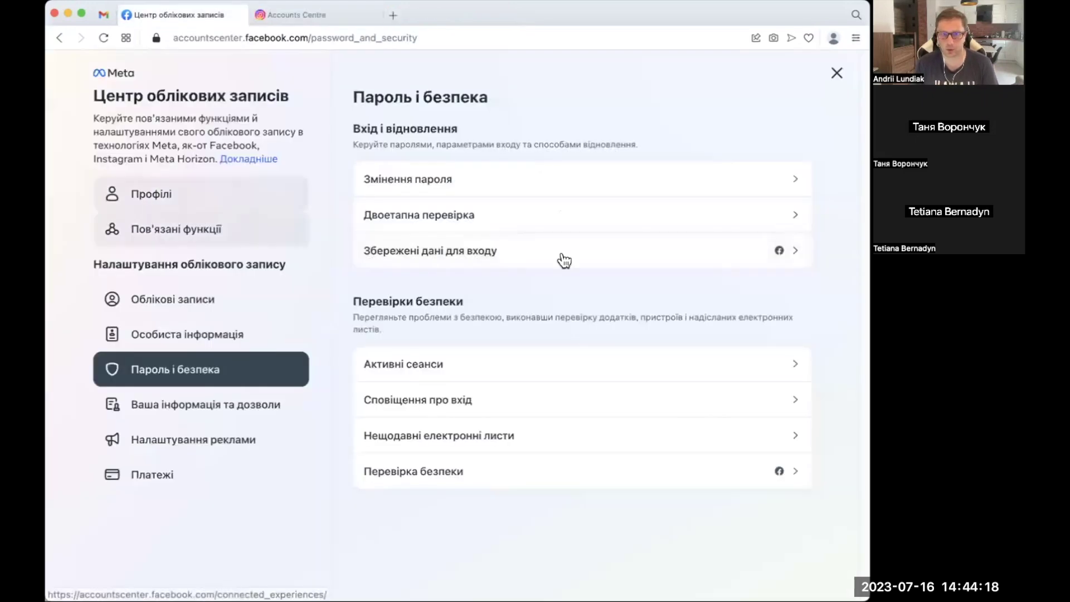
Close Accounts Centre and log out of Facebook from the avatar menu.
left_click(836, 72)
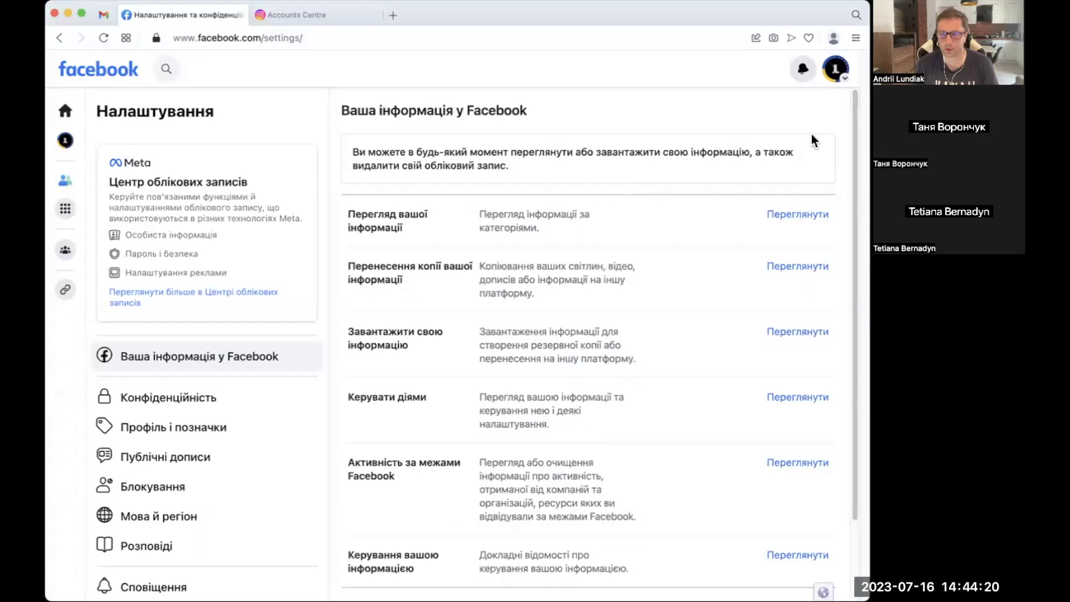
left_click(836, 72)
left_click(700, 355)
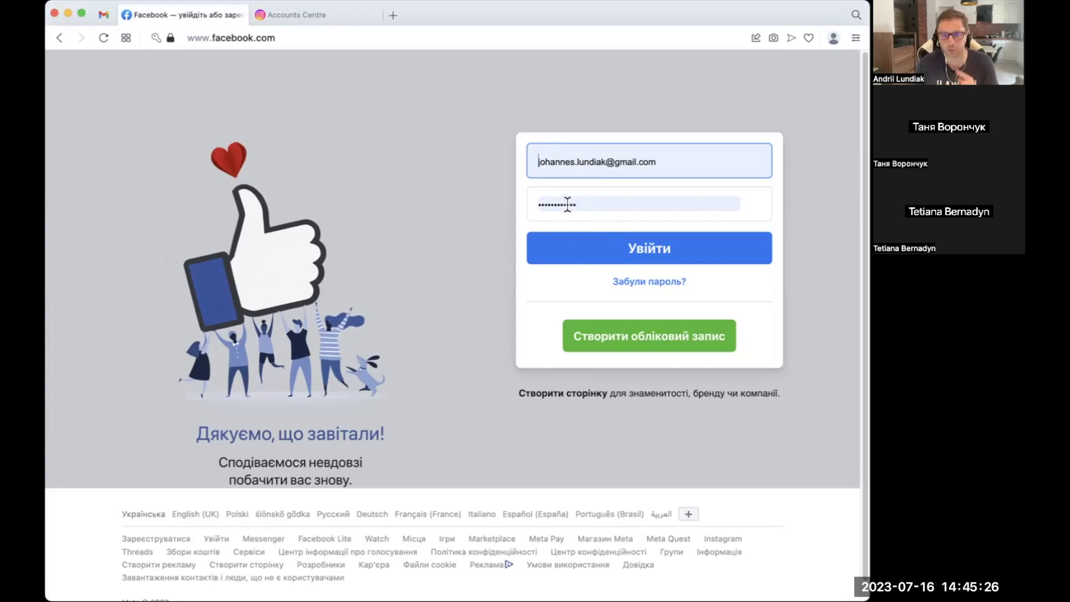
Sign back into Facebook with the auto-filled email and password.
left_click_drag(548, 162, 705, 161)
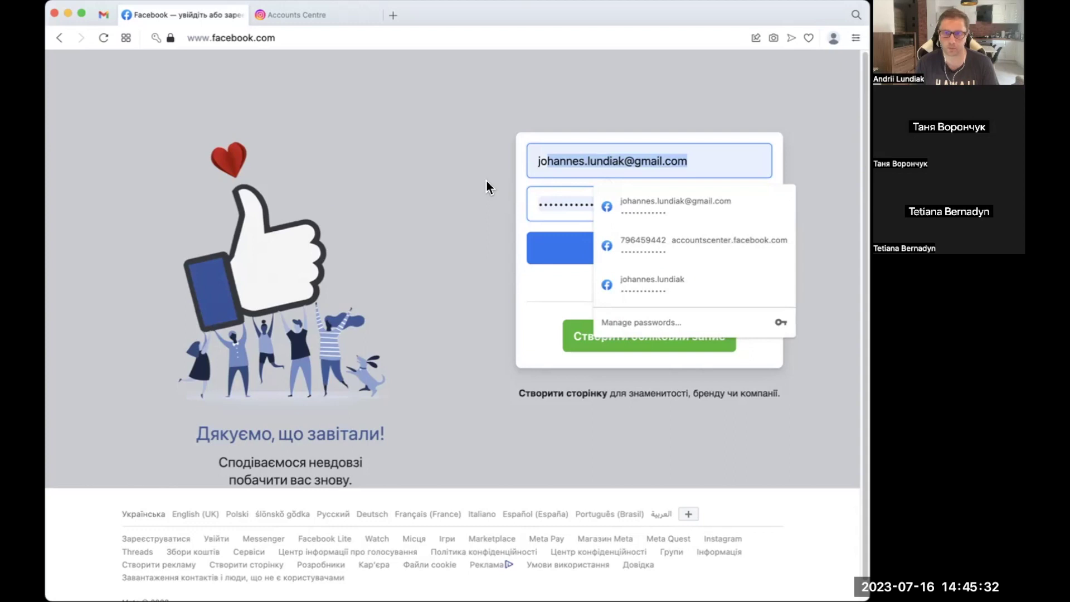
key("Tab")
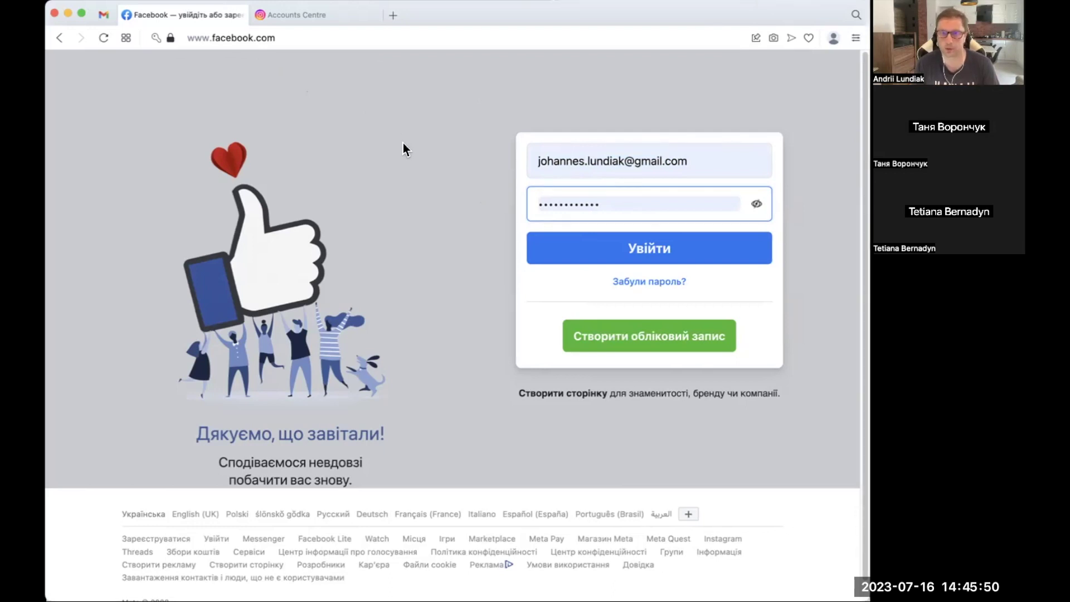
left_click(580, 256)
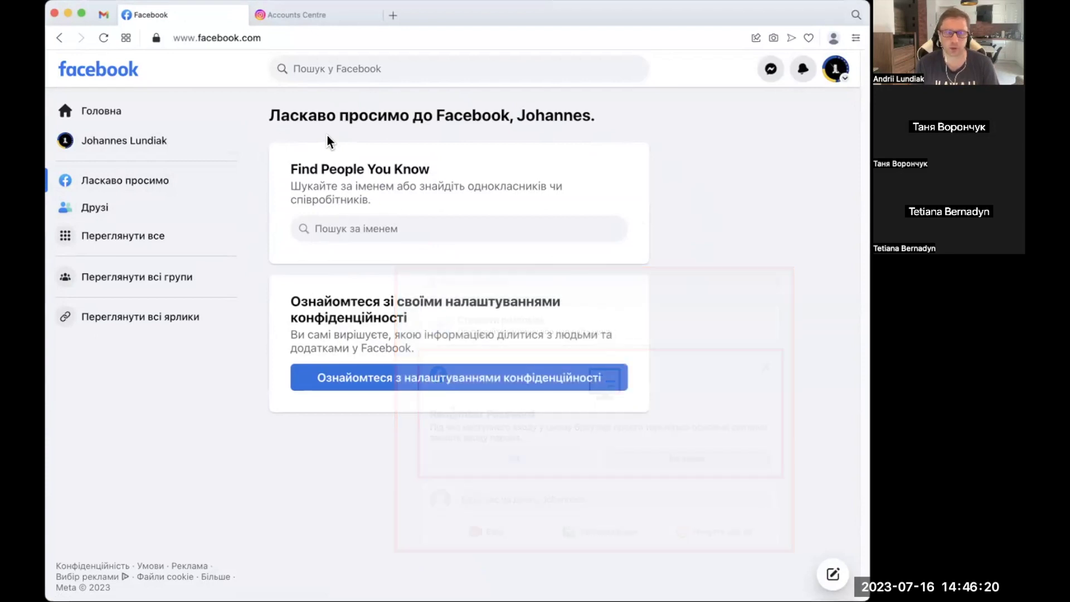
Open the Meta Accounts Centre card from Settings & privacy > Settings to view linked profiles.
left_click(834, 69)
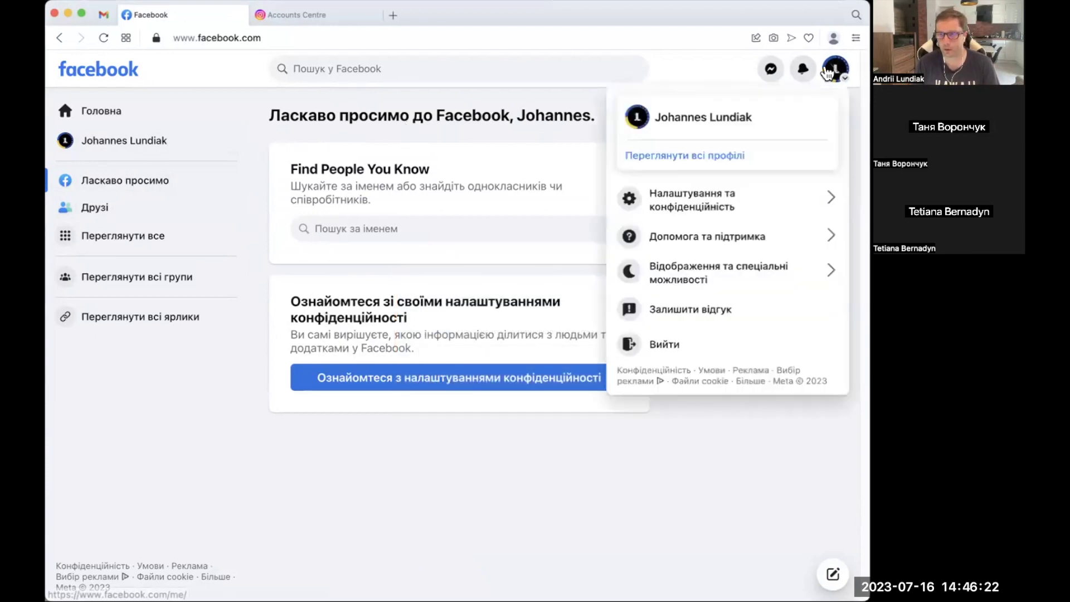
left_click(691, 204)
left_click(687, 155)
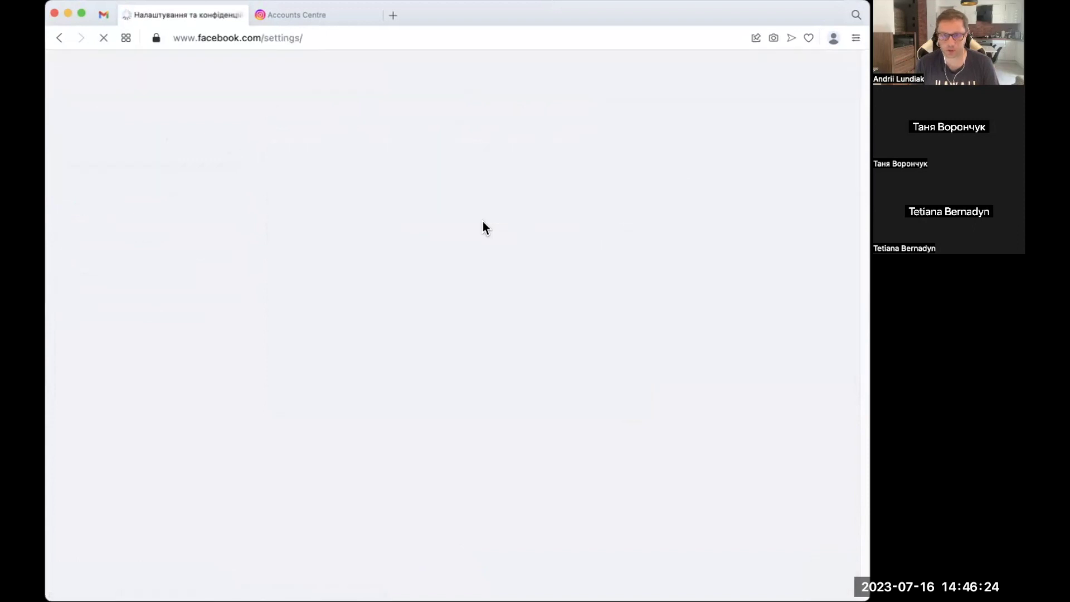
left_click(264, 261)
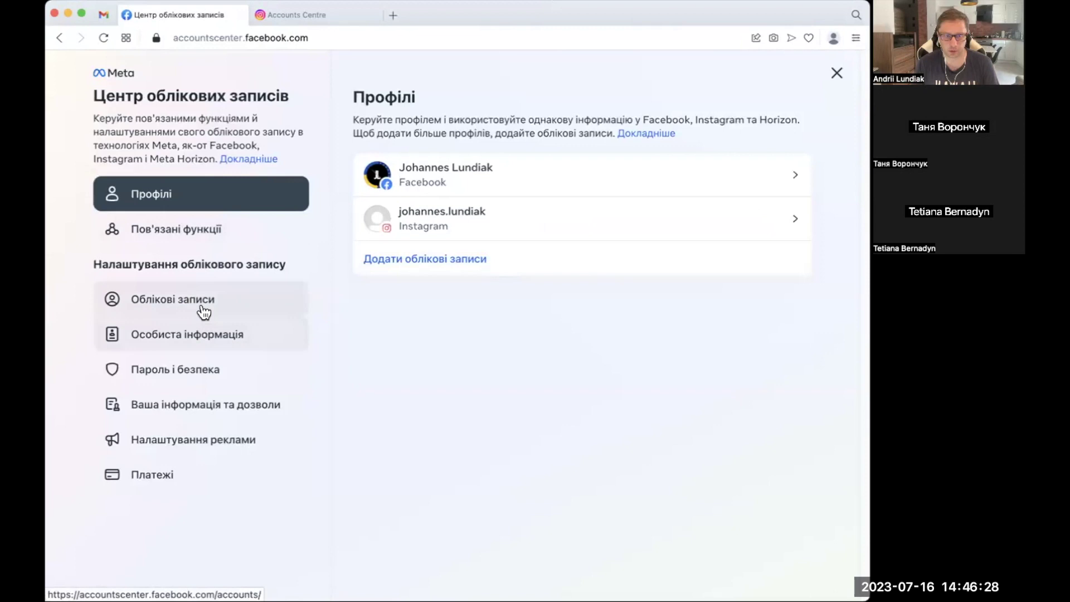
Go to Password and security and open 'Збережені дані для входу' (saved login info).
left_click(198, 371)
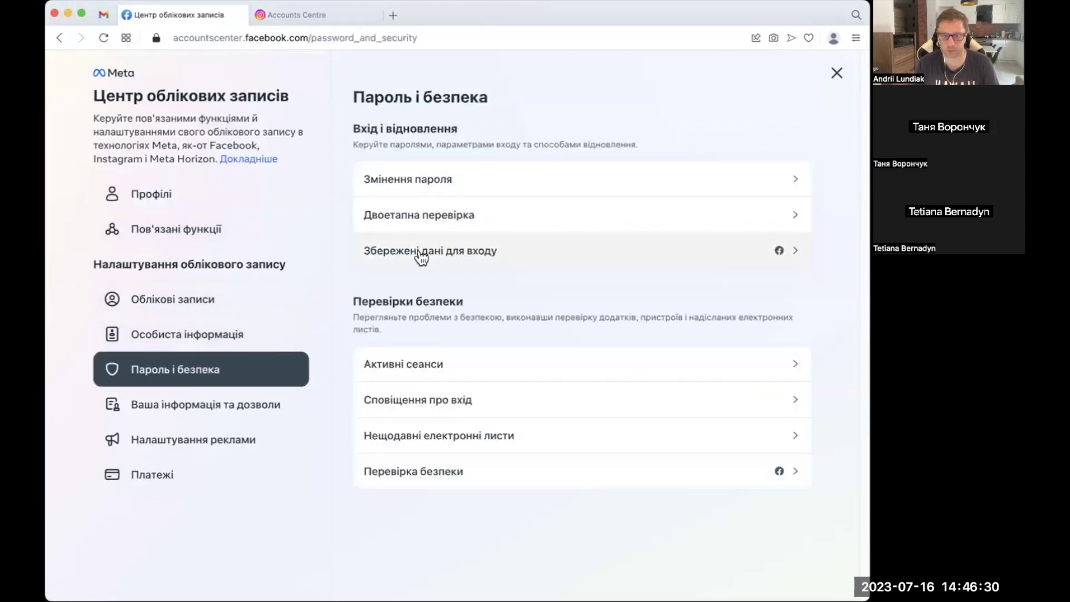
left_click(421, 253)
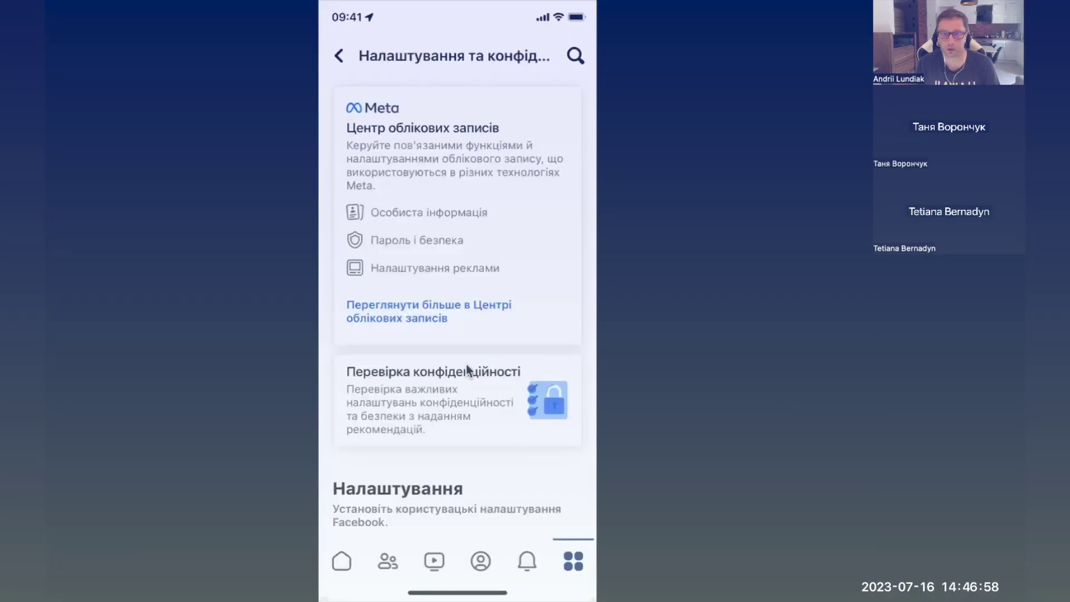
Scroll the phone's Settings & privacy to the Accounts Center card, then return to the browser's Saved Logins tab.
left_click(469, 325)
scroll(468, 324, "down", 4)
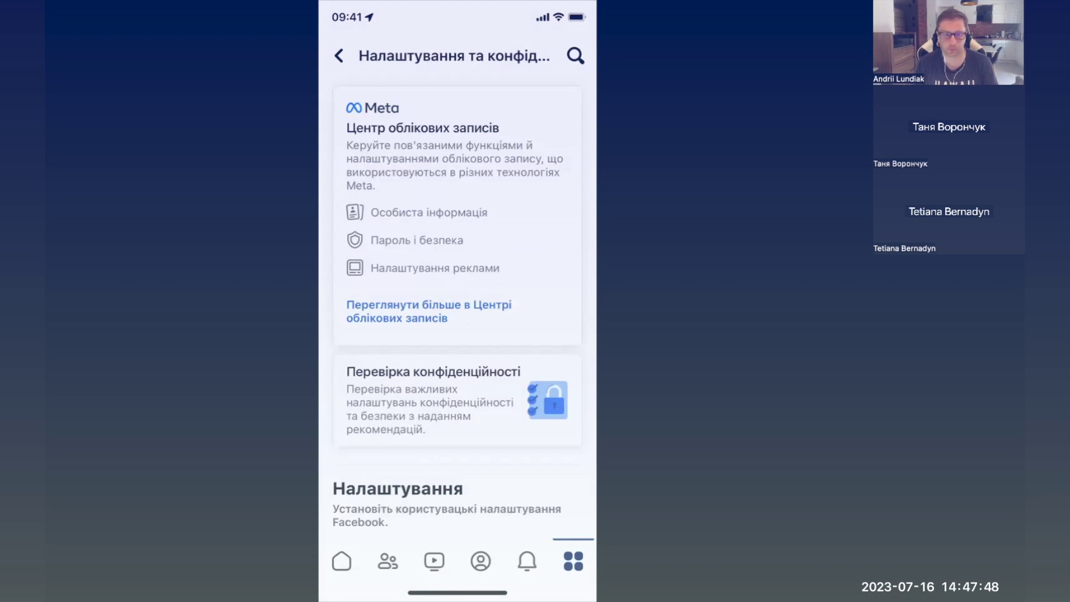
key("super+Tab")
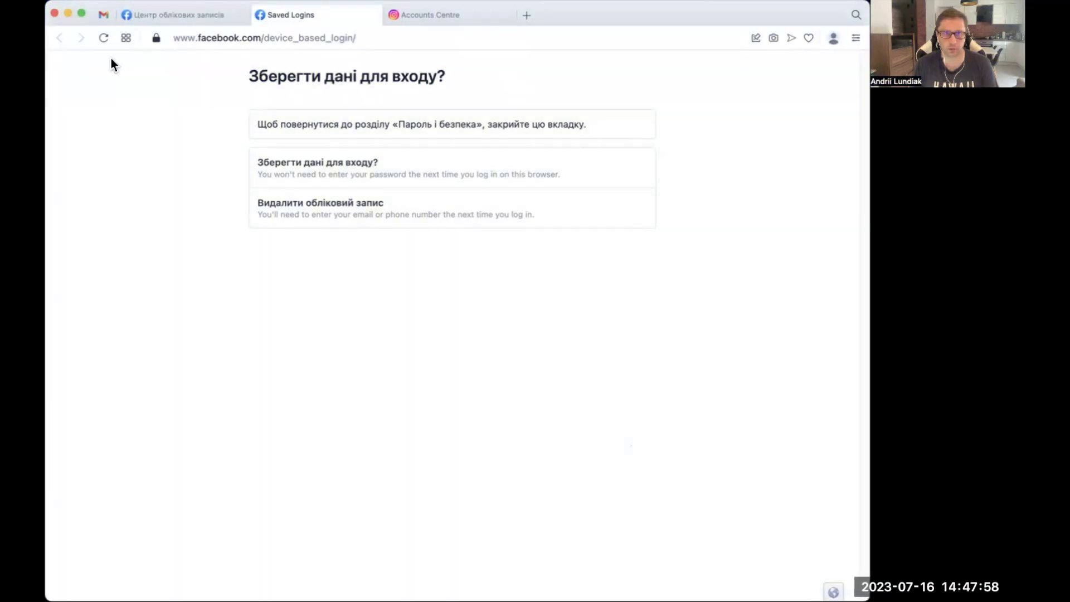
Examine the Saved Logins page's device-based login URL, then close that tab.
left_click_drag(216, 37, 355, 38)
left_click(274, 36)
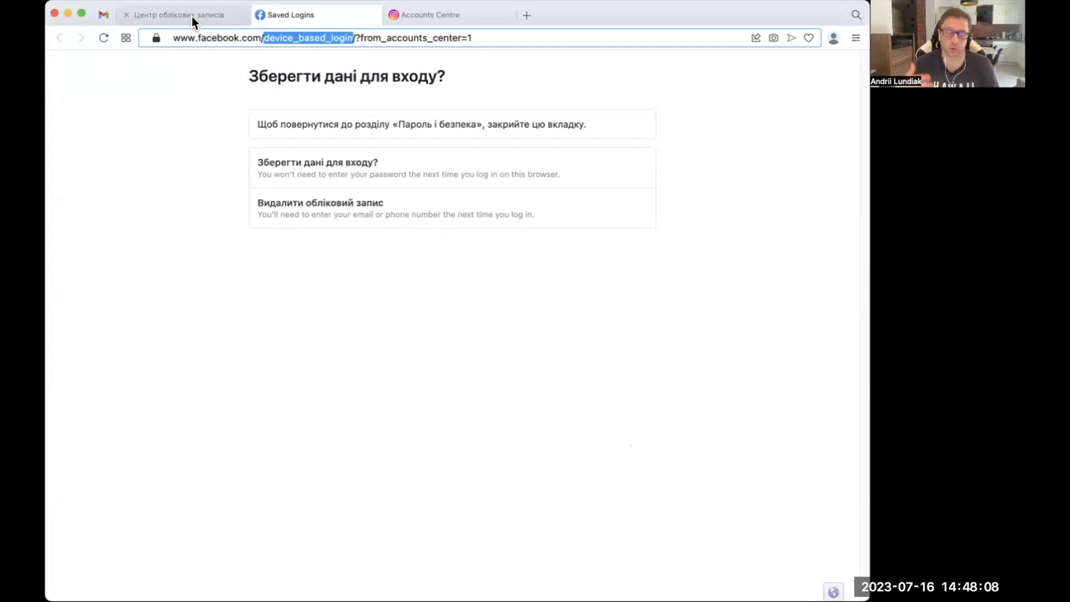
left_click(260, 15)
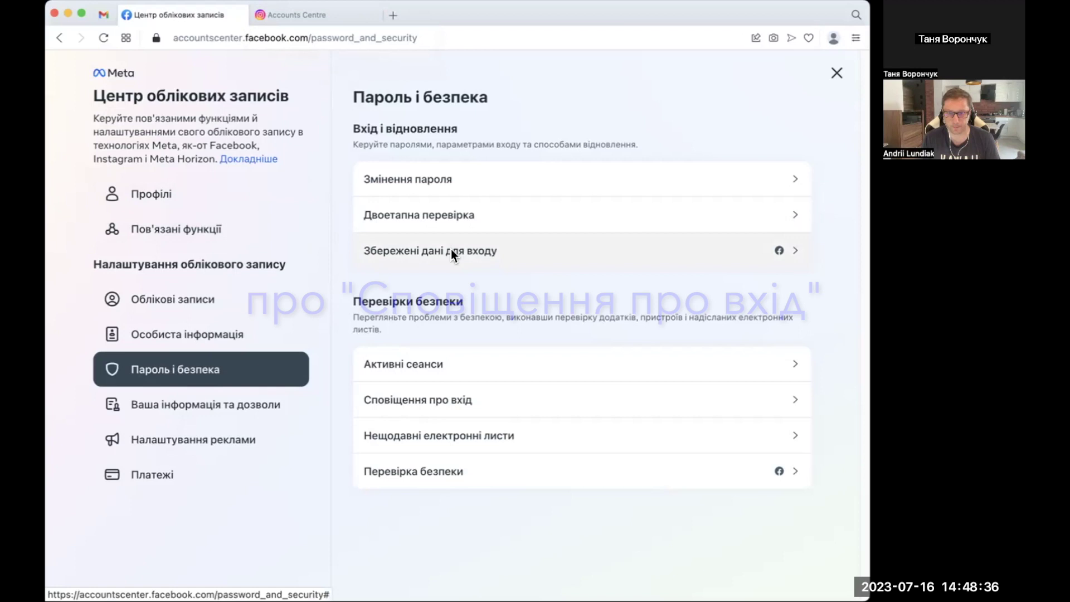
left_click(451, 401)
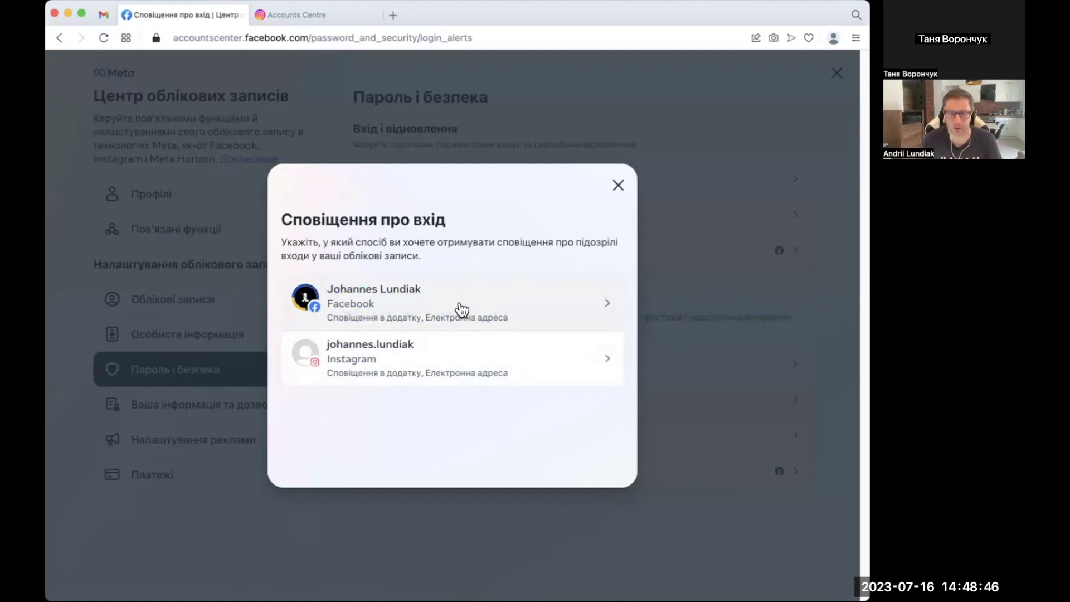
left_click(461, 308)
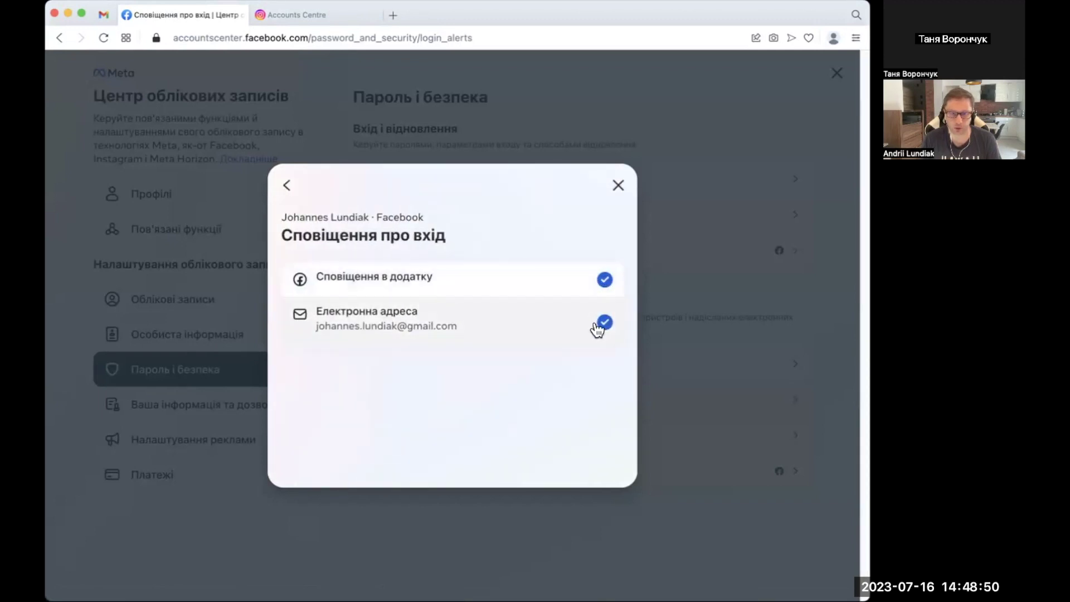
left_click(286, 186)
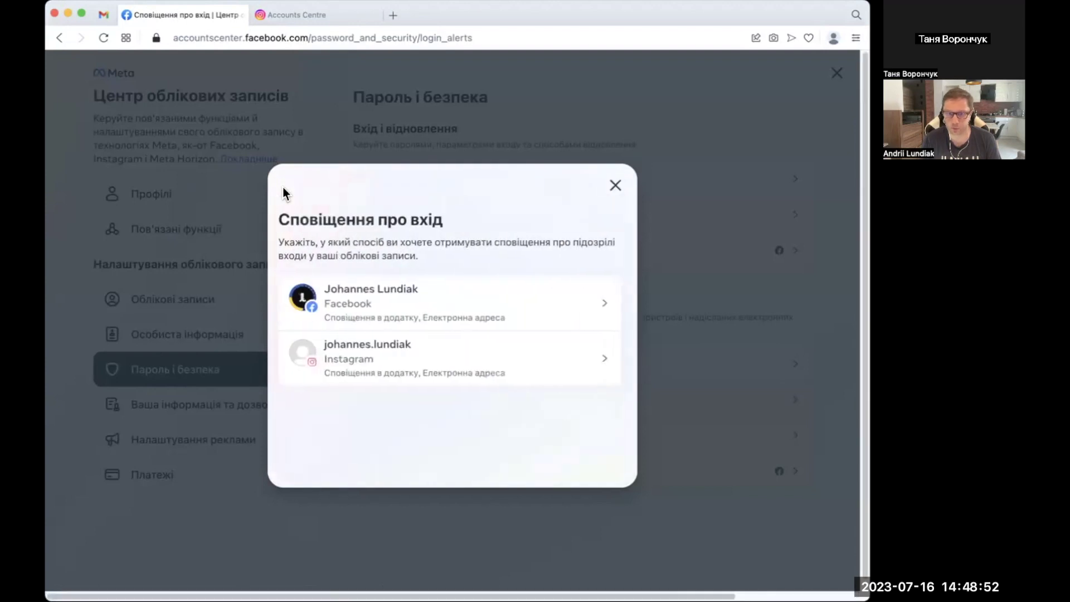
left_click(411, 361)
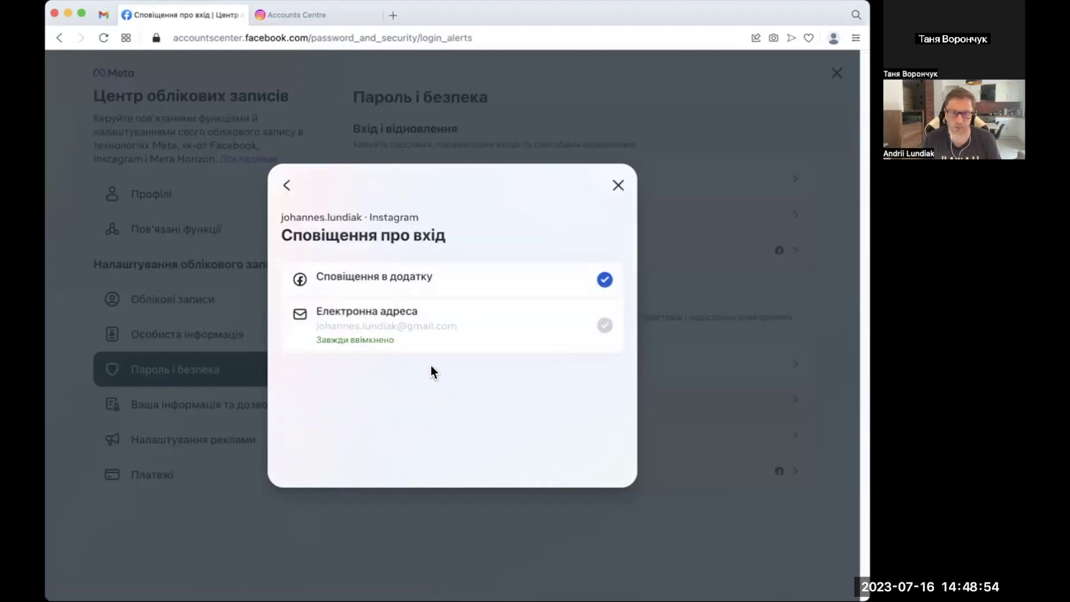
left_click(287, 186)
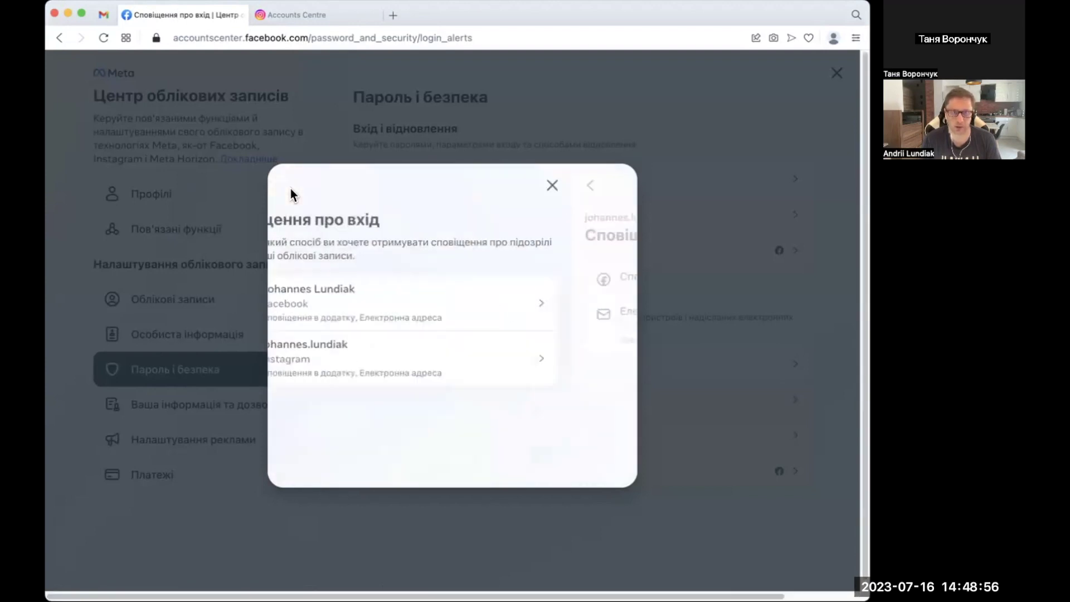
left_click(618, 185)
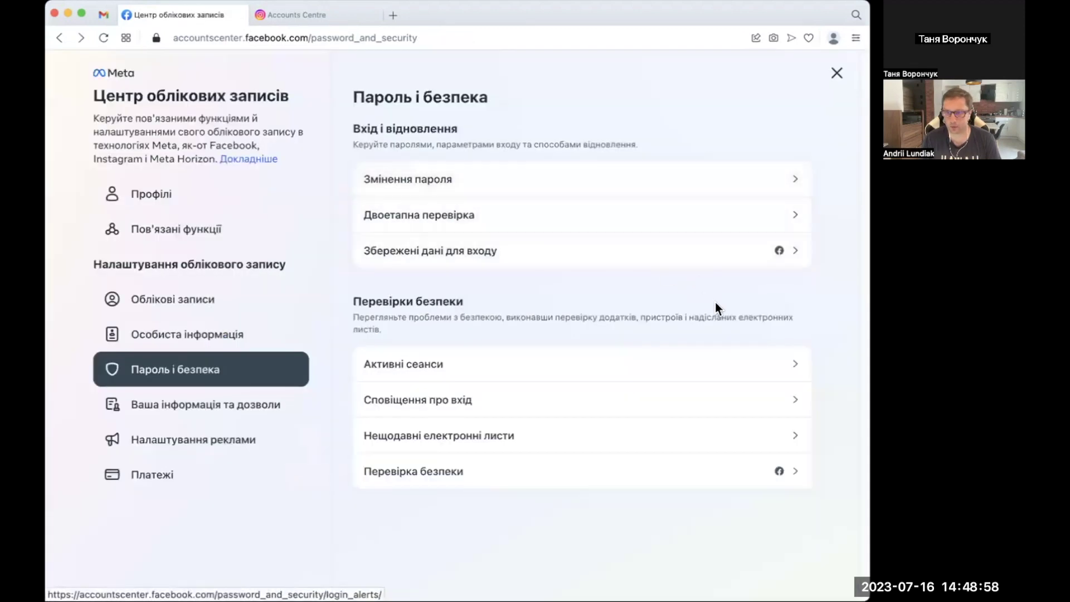
left_click(104, 14)
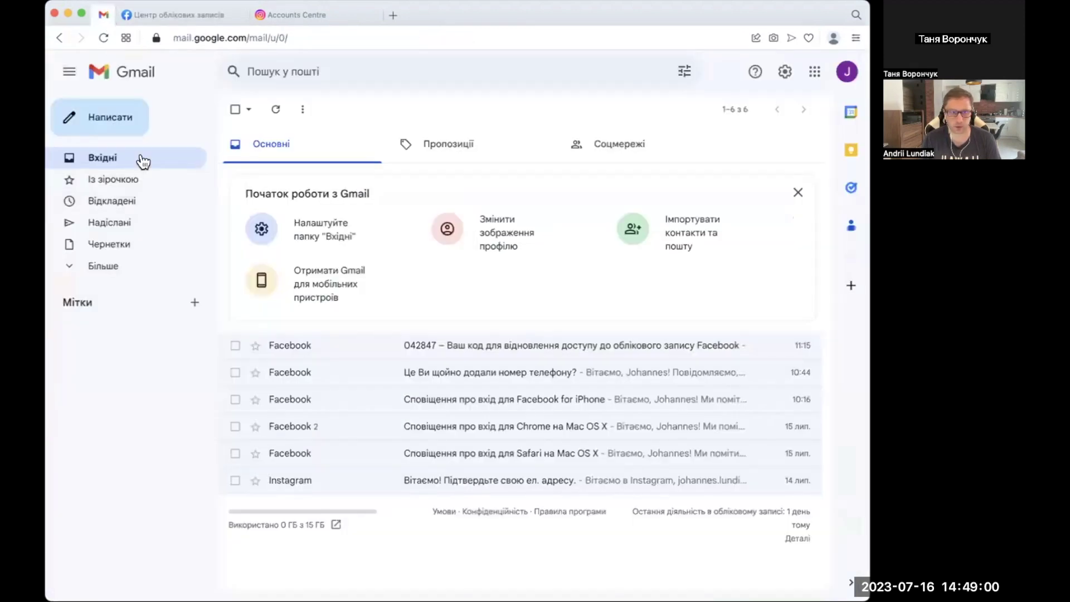
left_click(170, 16)
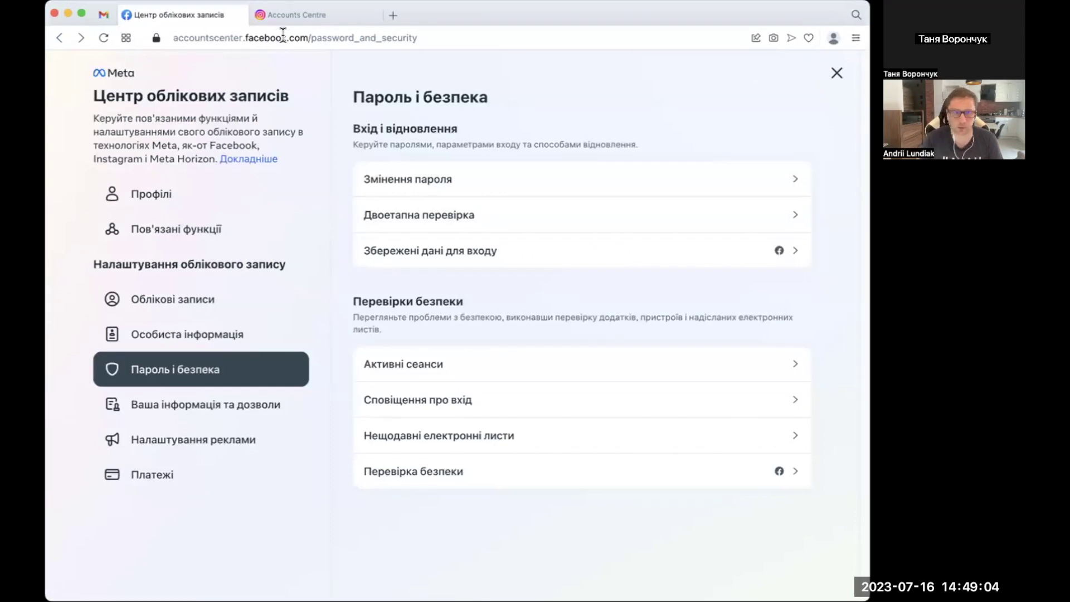
left_click(837, 77)
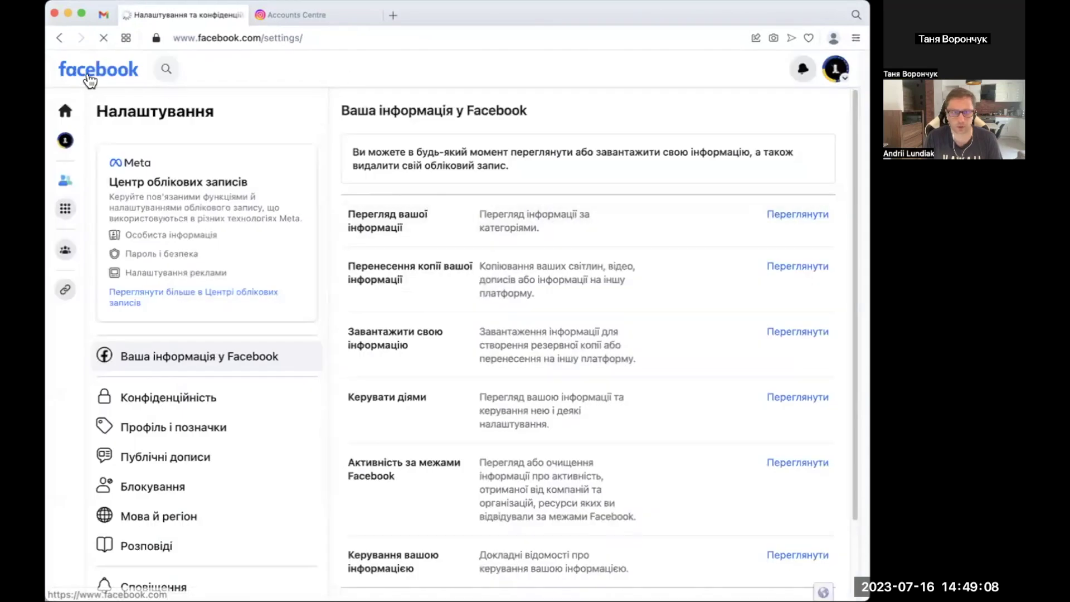
Return to the Facebook home feed via the Facebook logo.
left_click(83, 78)
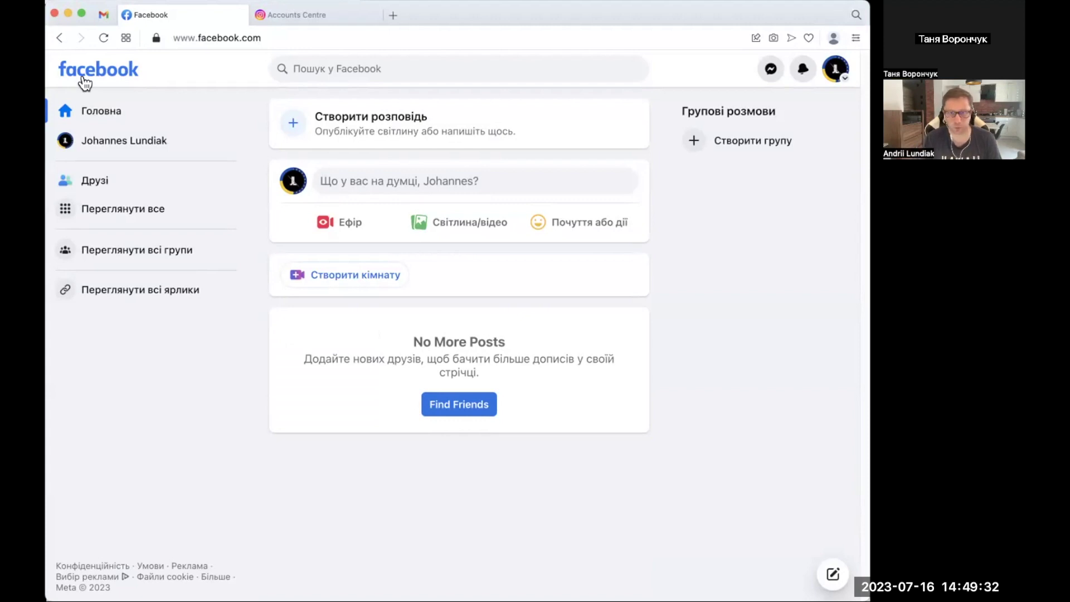
Check the new-login notifications, then reopen Accounts Centre from Facebook Settings.
left_click(802, 69)
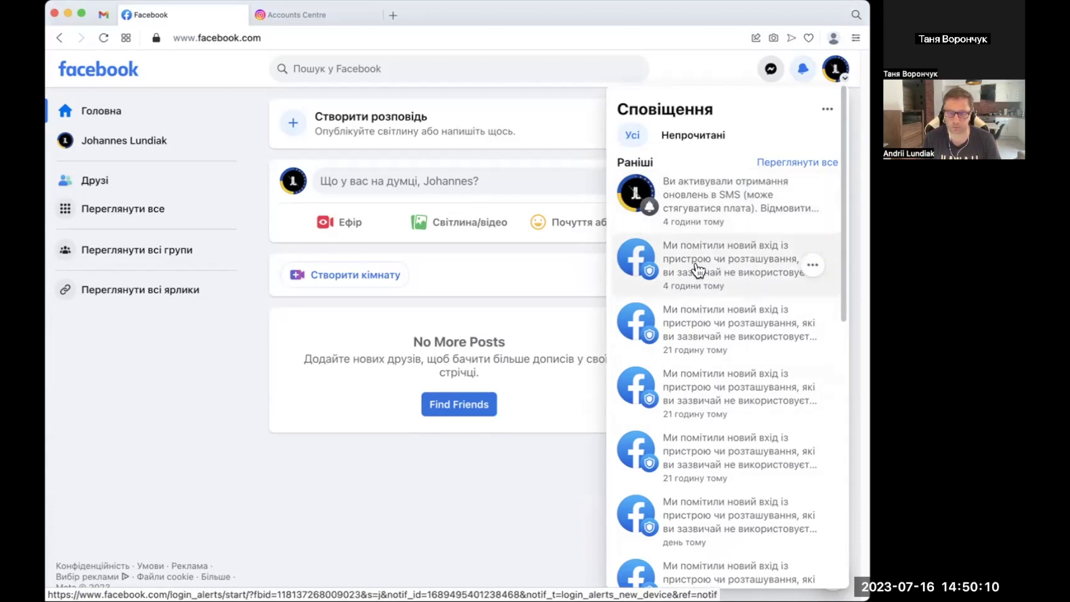
left_click(214, 359)
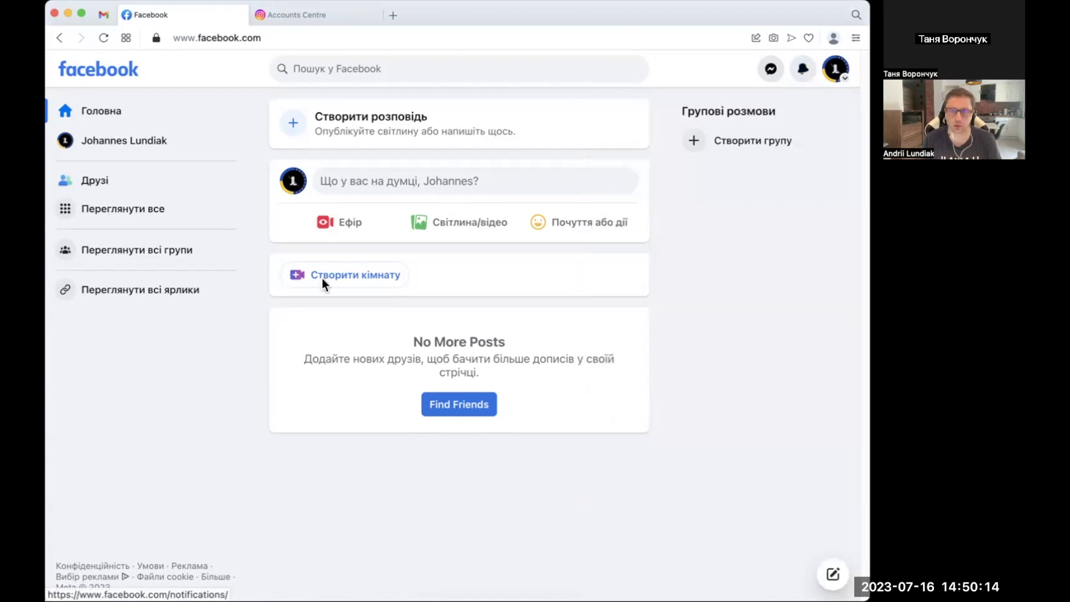
left_click(836, 68)
left_click(753, 193)
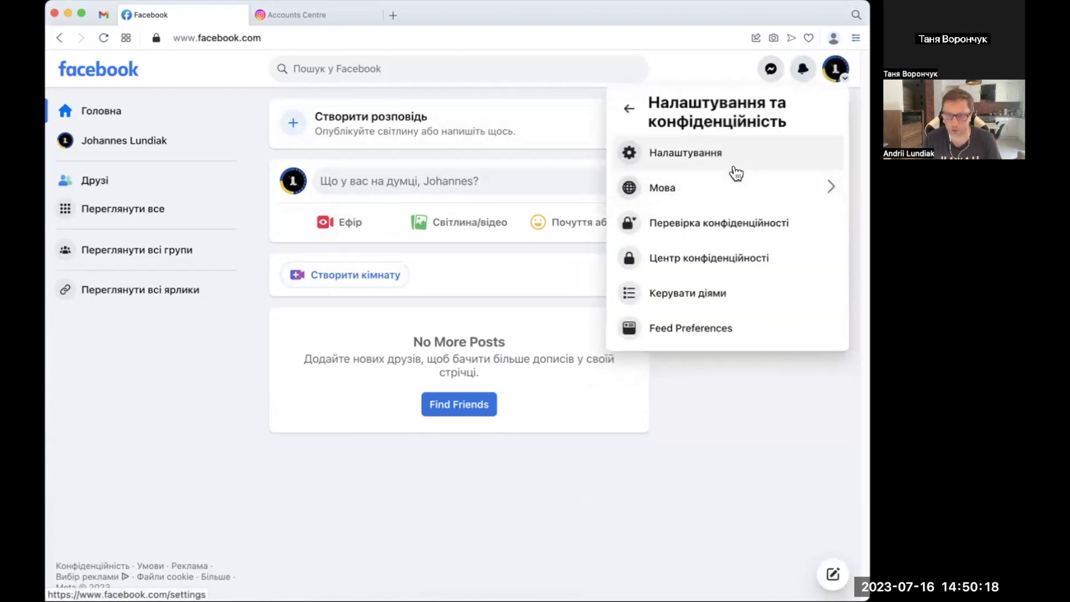
left_click(735, 168)
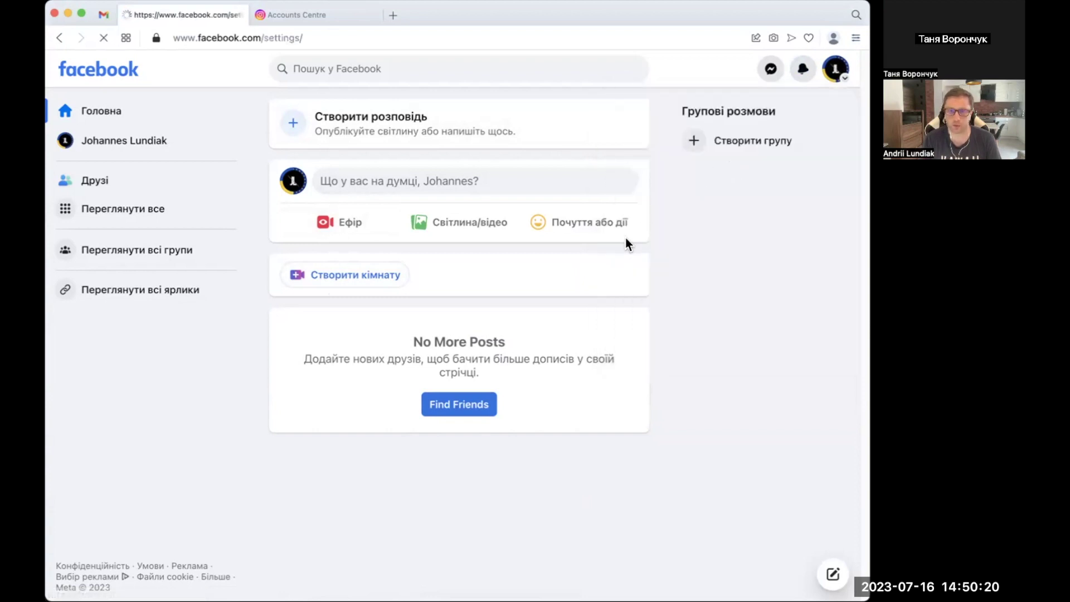
left_click(252, 231)
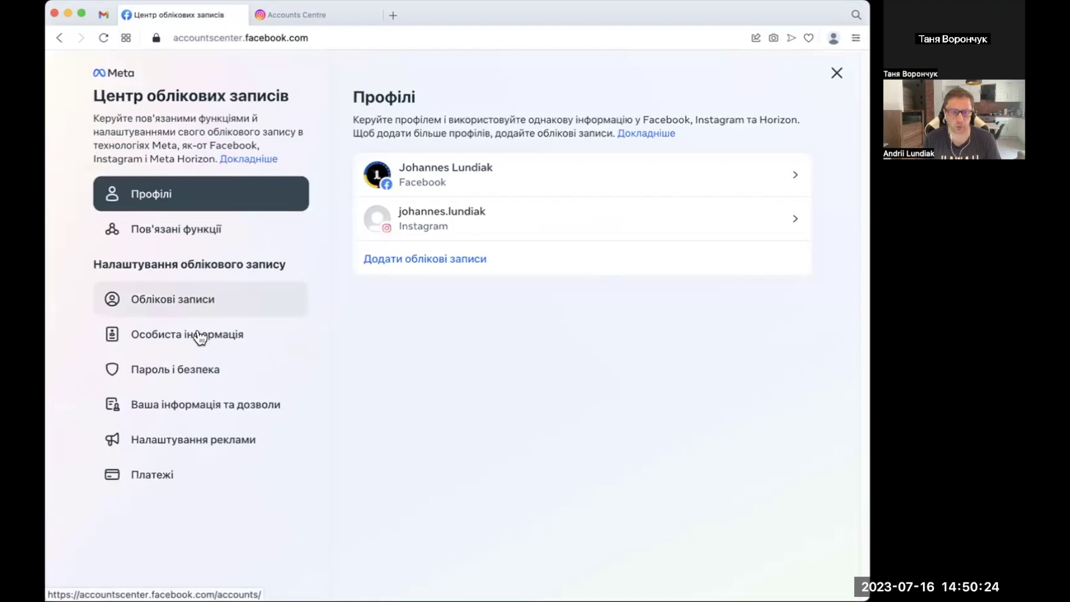
Open 'Пароль і безпека' and its 'Сповіщення про вхід' login alerts dialog.
left_click(200, 373)
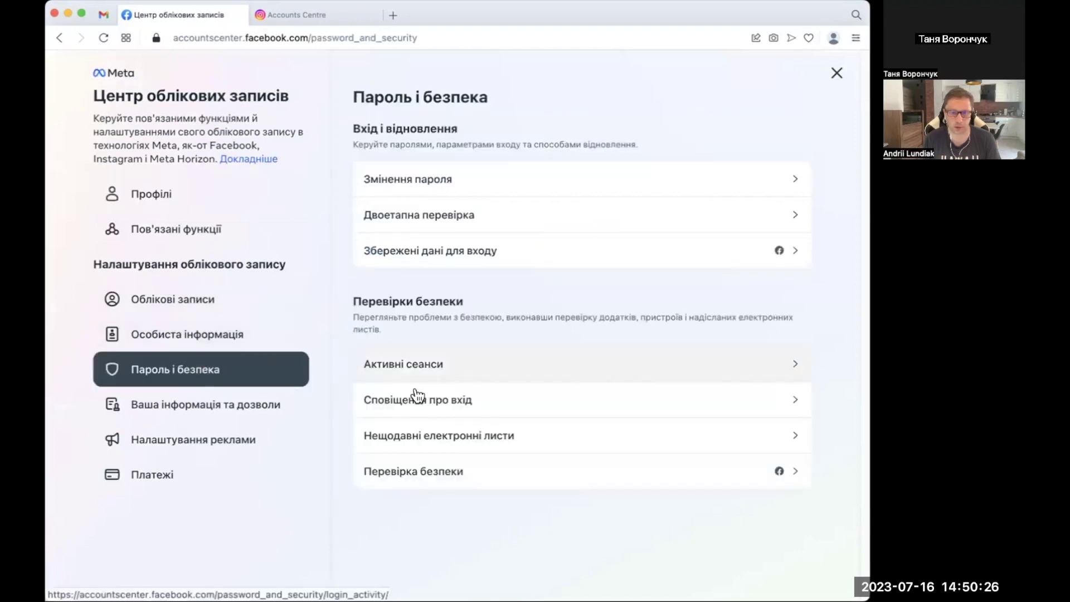
left_click(384, 398)
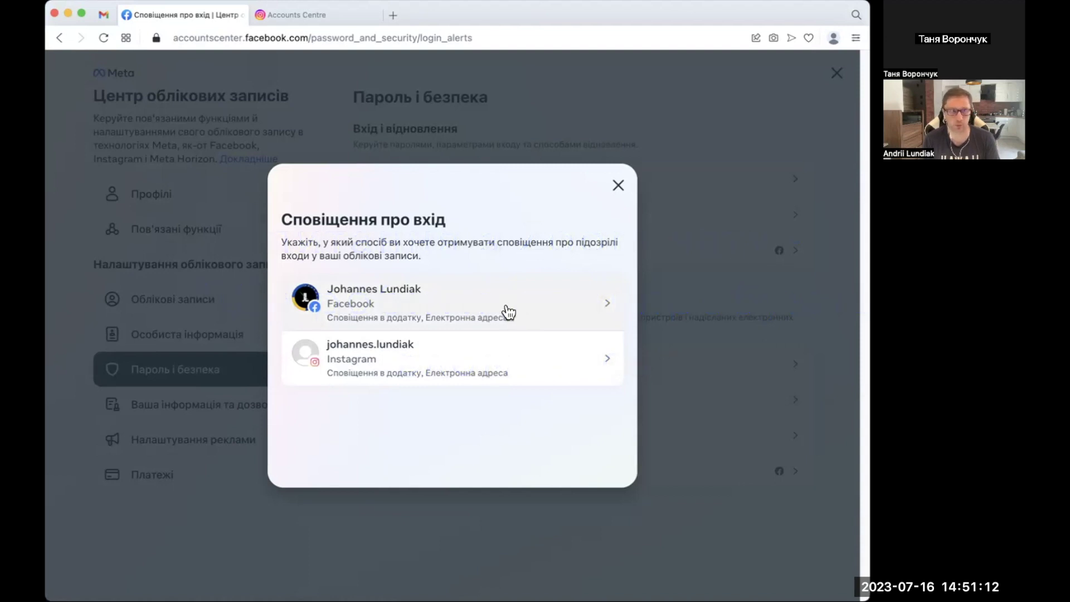
Check that the Facebook account has in-app and email login alerts, close the settings, and switch to Gmail.
left_click(435, 309)
left_click(617, 186)
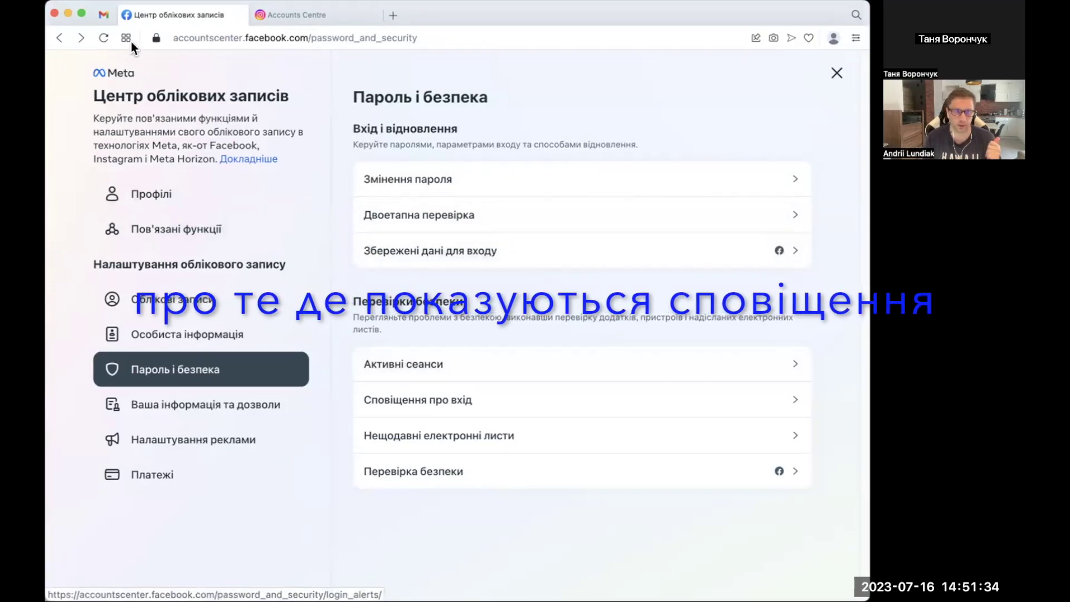
left_click(107, 21)
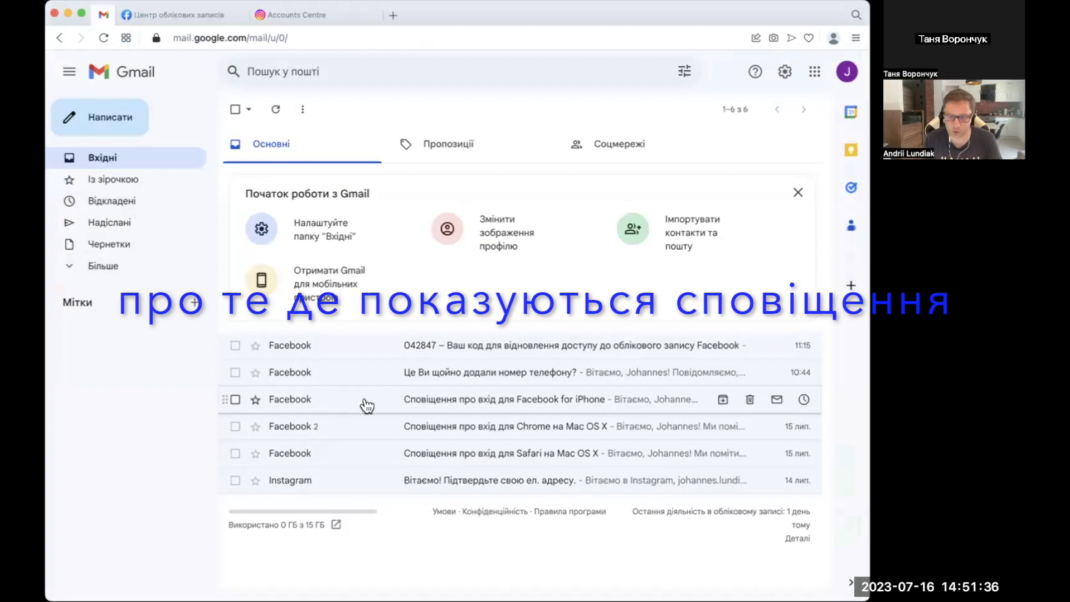
left_click(366, 401)
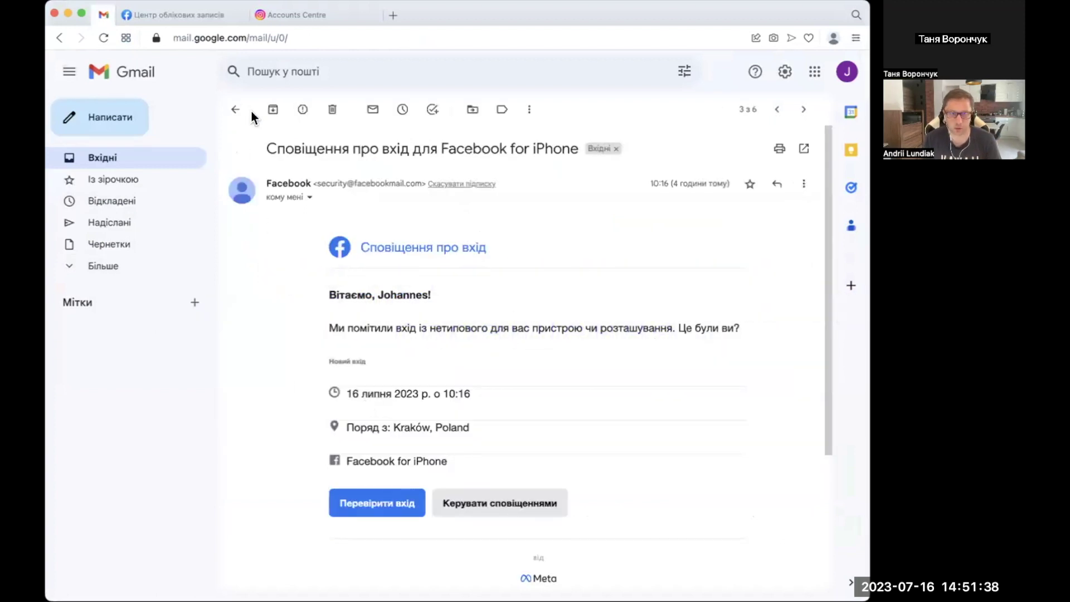
left_click(234, 112)
left_click(347, 429)
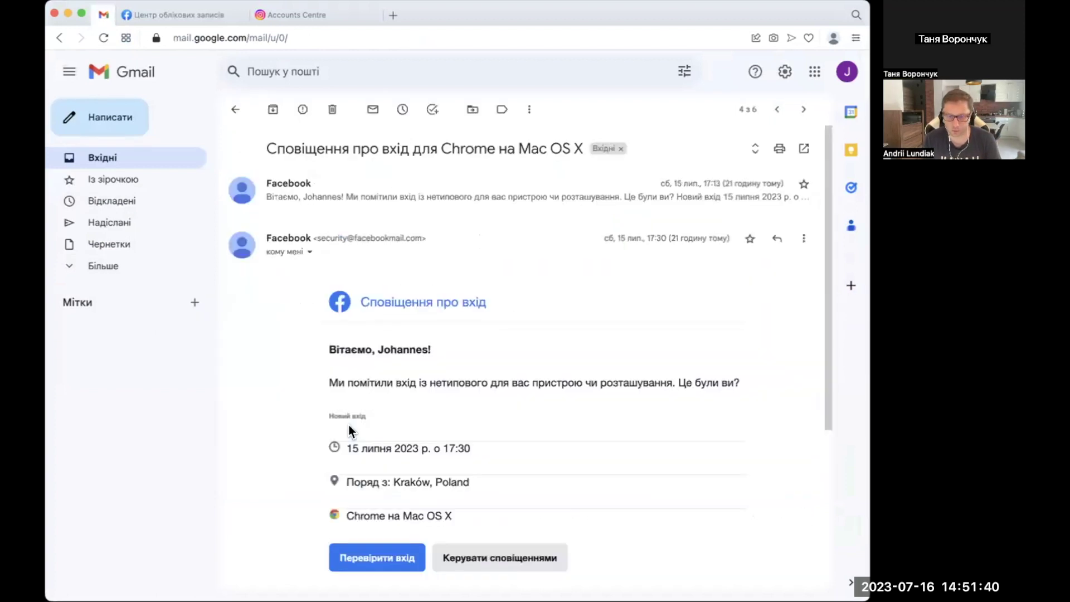
scroll(350, 426, "down", 2)
scroll(307, 406, "down", 3)
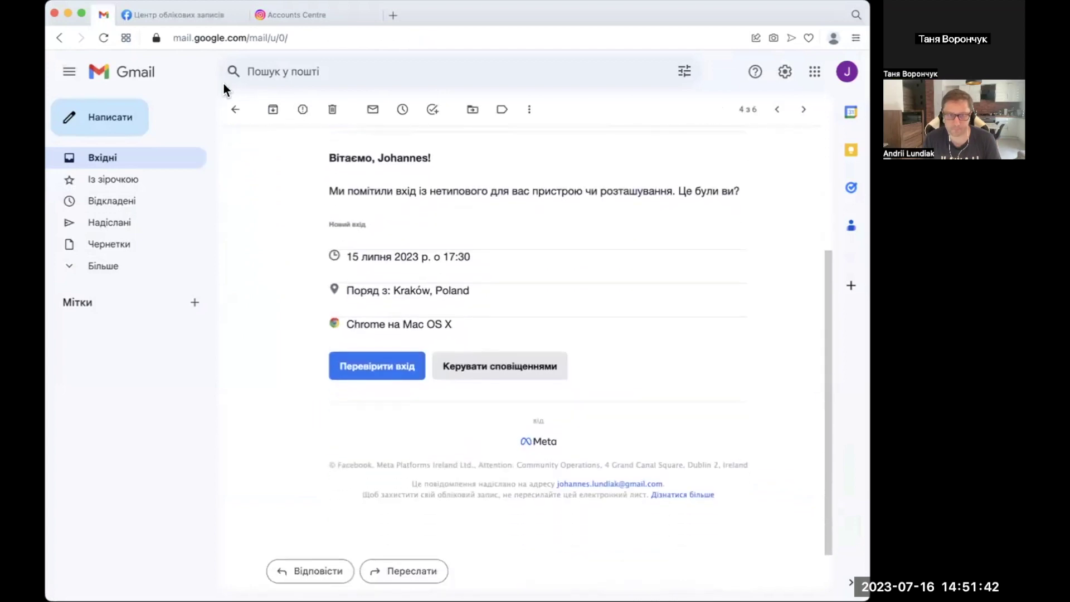
left_click(229, 110)
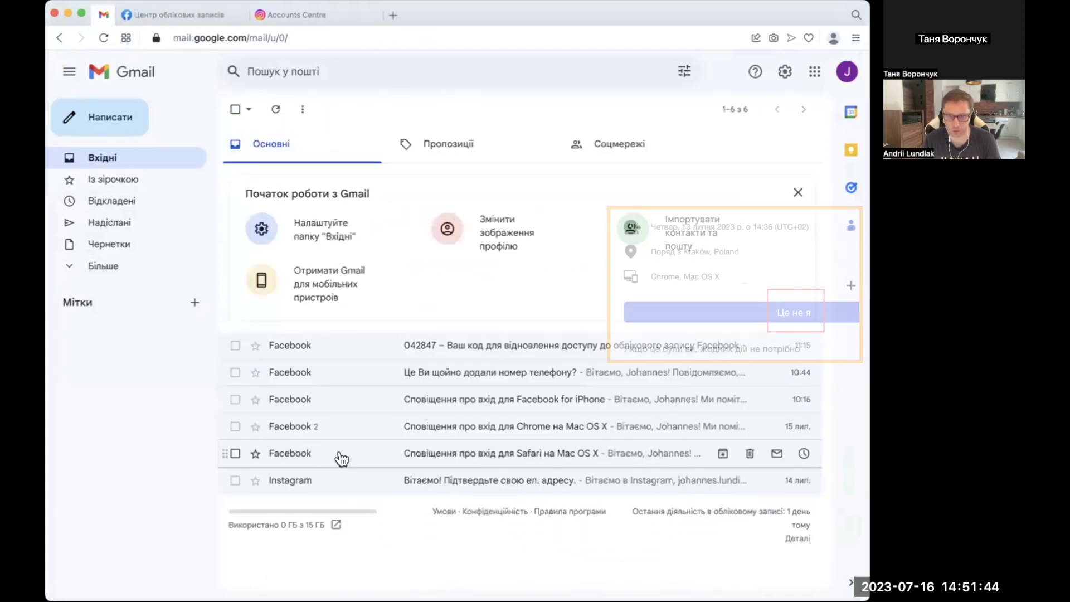
left_click(337, 454)
scroll(318, 463, "down", 3)
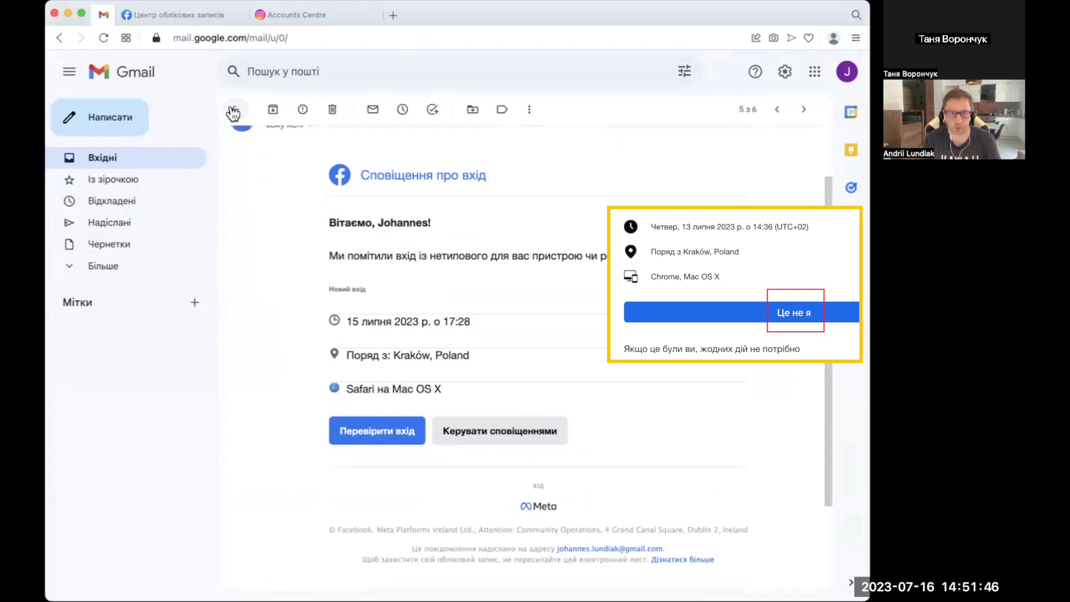
left_click(231, 111)
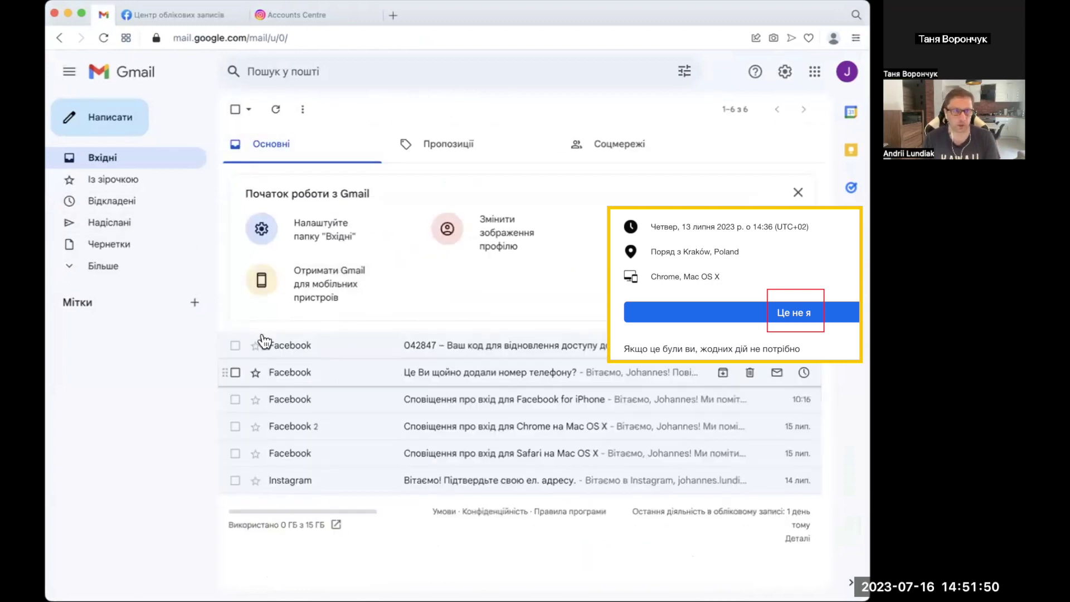
key("ctrl+Tab")
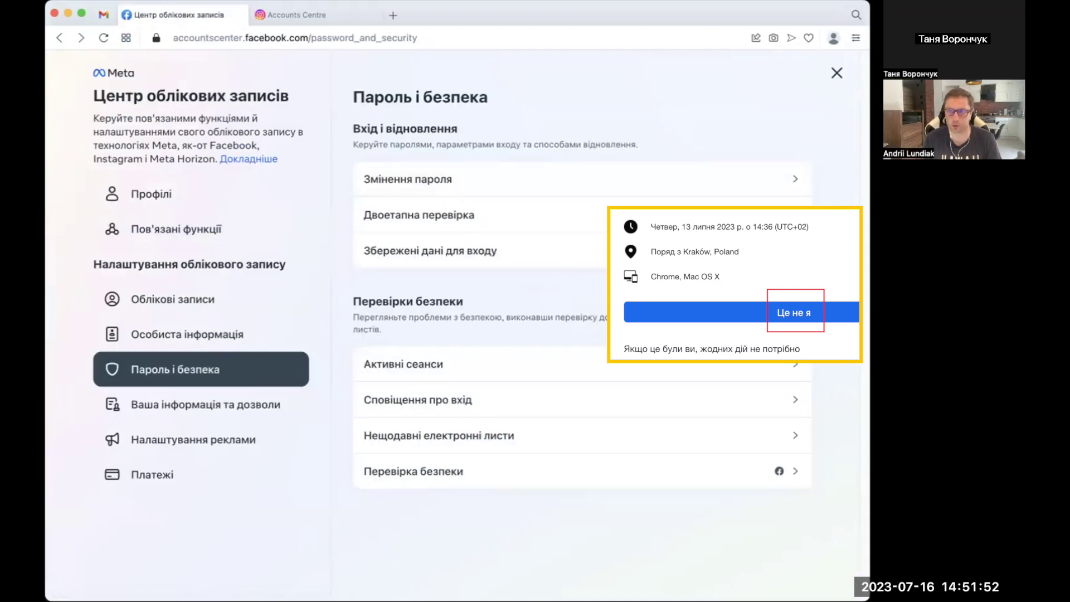
Leave Accounts Center and open Facebook notifications. Follow the unfamiliar-login notification to the Profiles page.
left_click(837, 73)
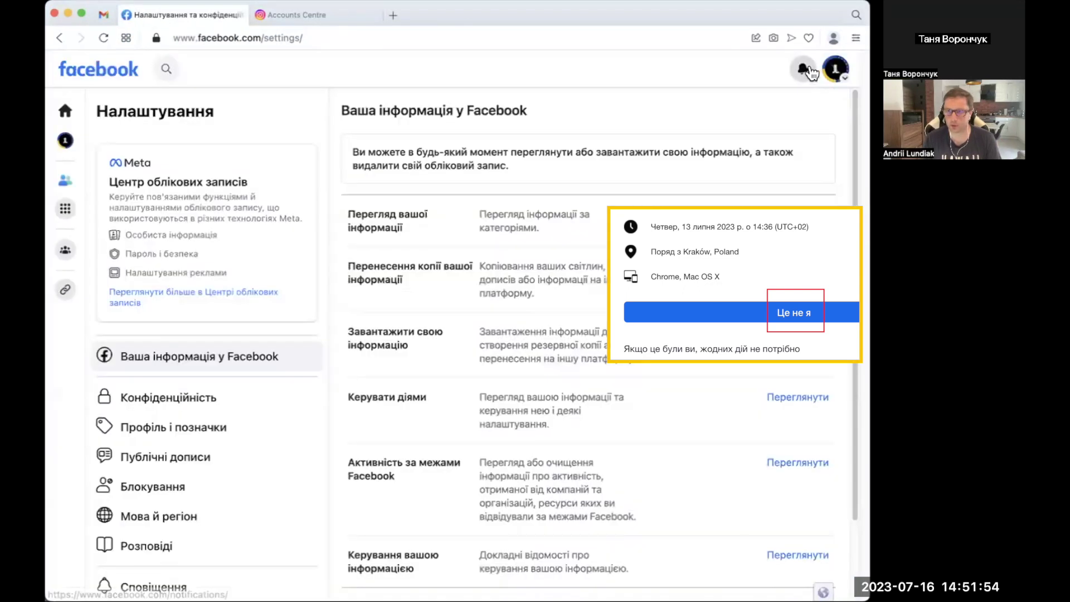
left_click(809, 71)
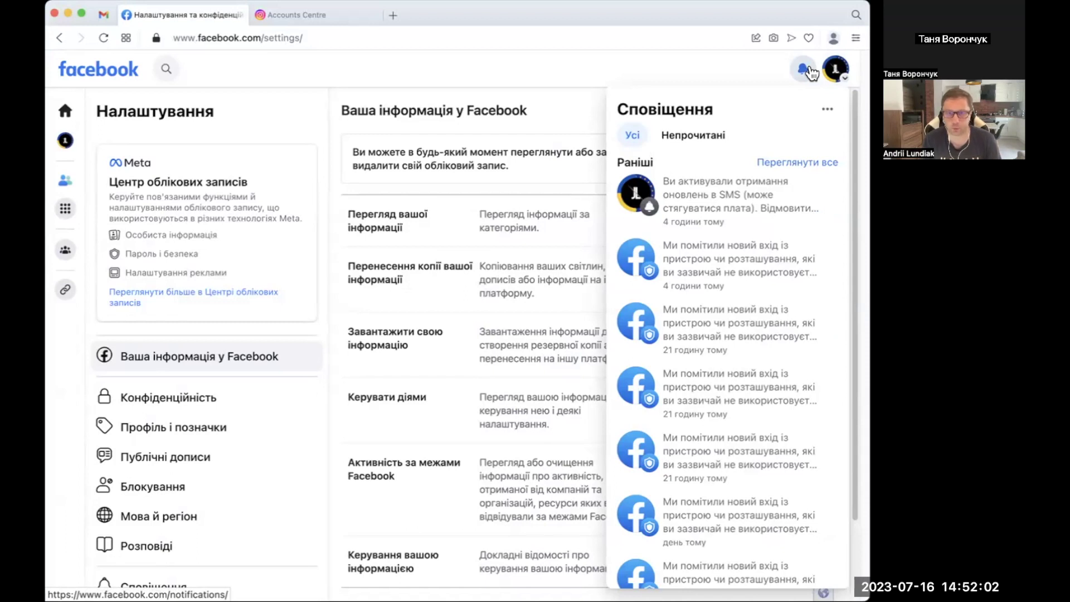
left_click(708, 258)
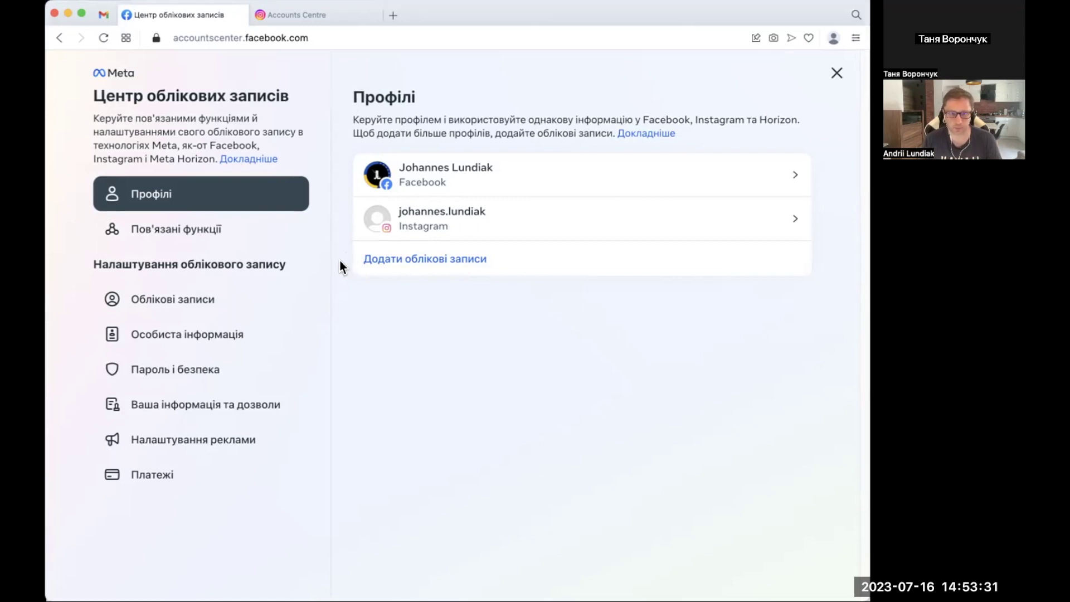
Go to 'Пароль і безпека' (Password and security) and open 'Активні сеанси' (Active sessions).
left_click(214, 368)
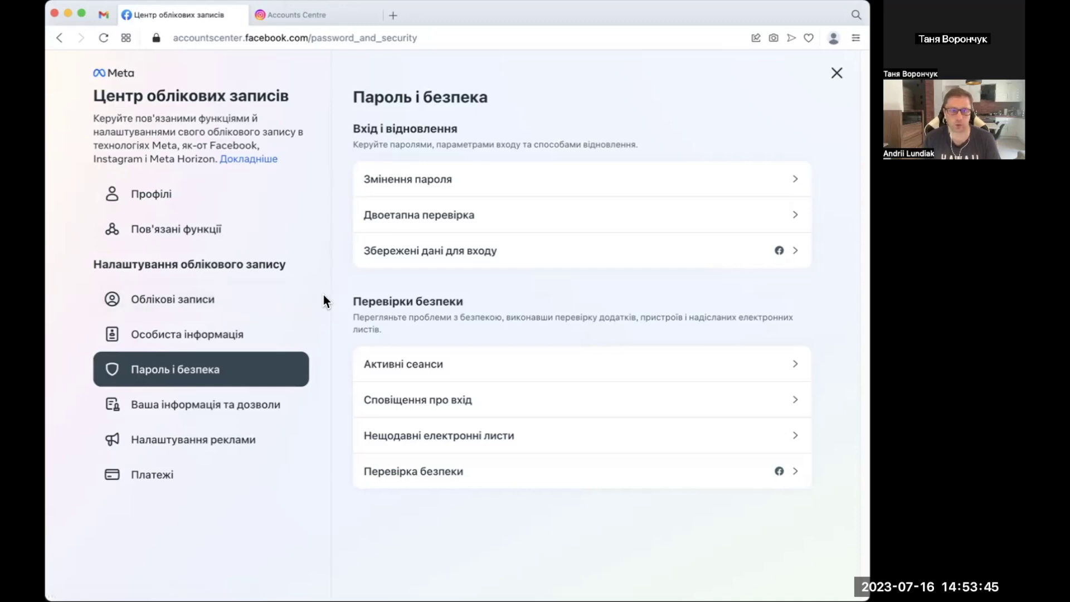
left_click(413, 365)
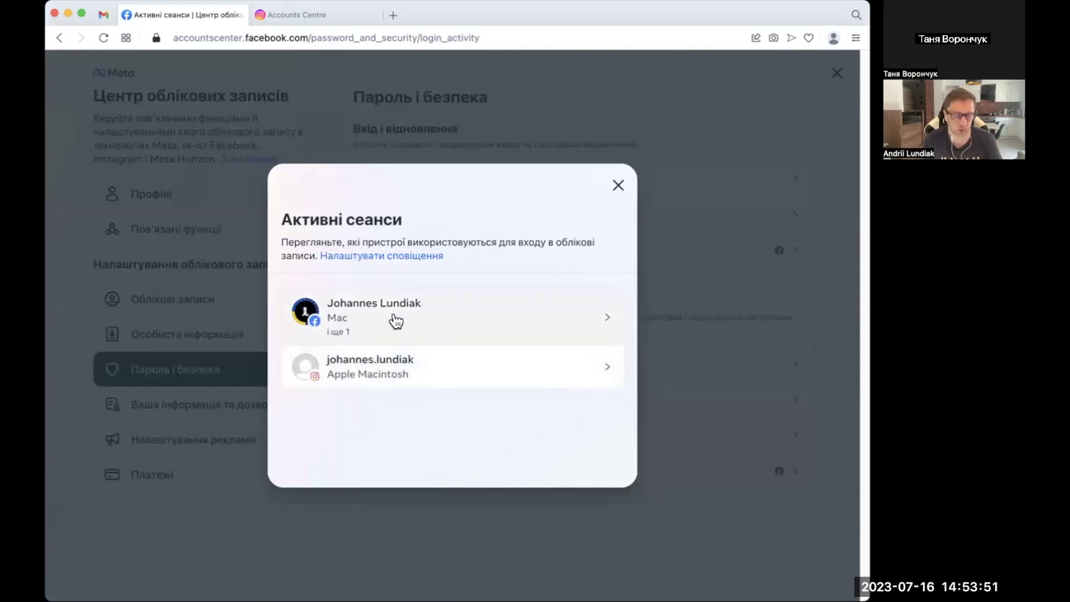
Open the Facebook account's logged-in devices and choose 'Вибрати пристрої, на яких слід вийти'.
left_click(445, 320)
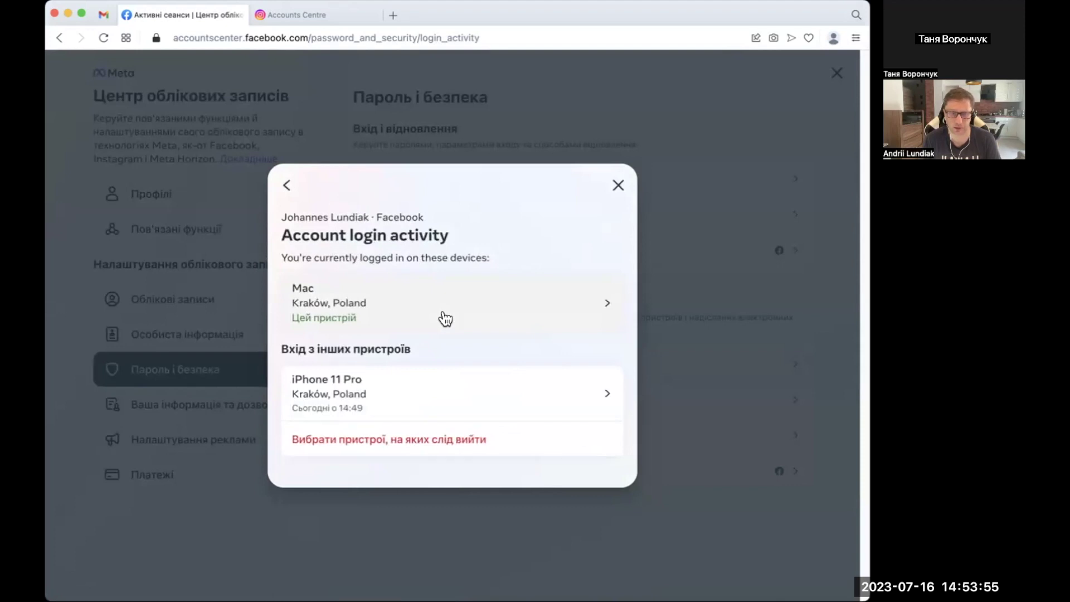
left_click_drag(312, 258, 454, 255)
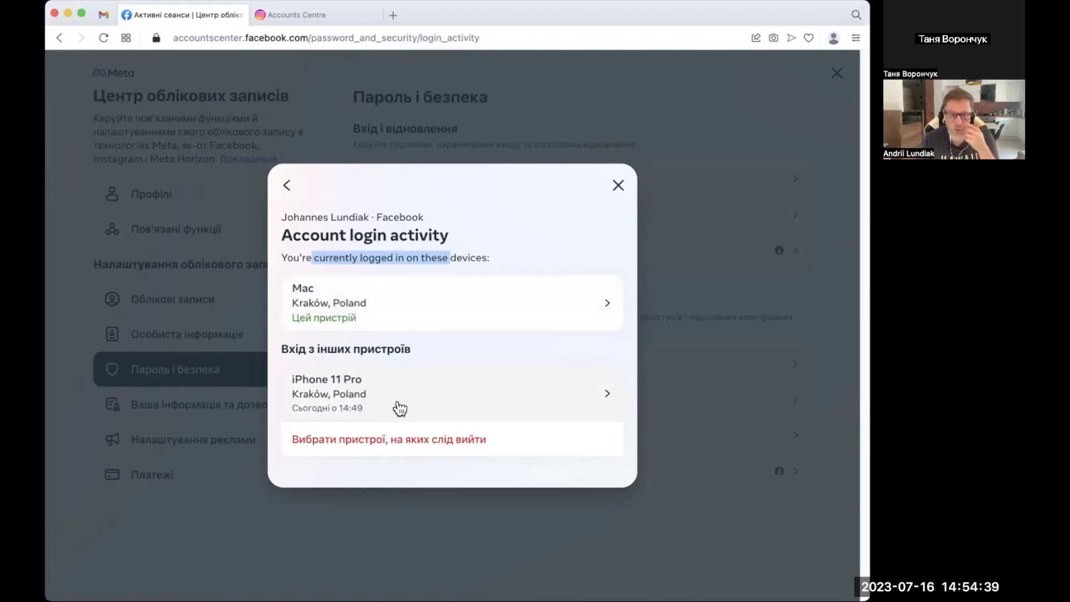
left_click(381, 440)
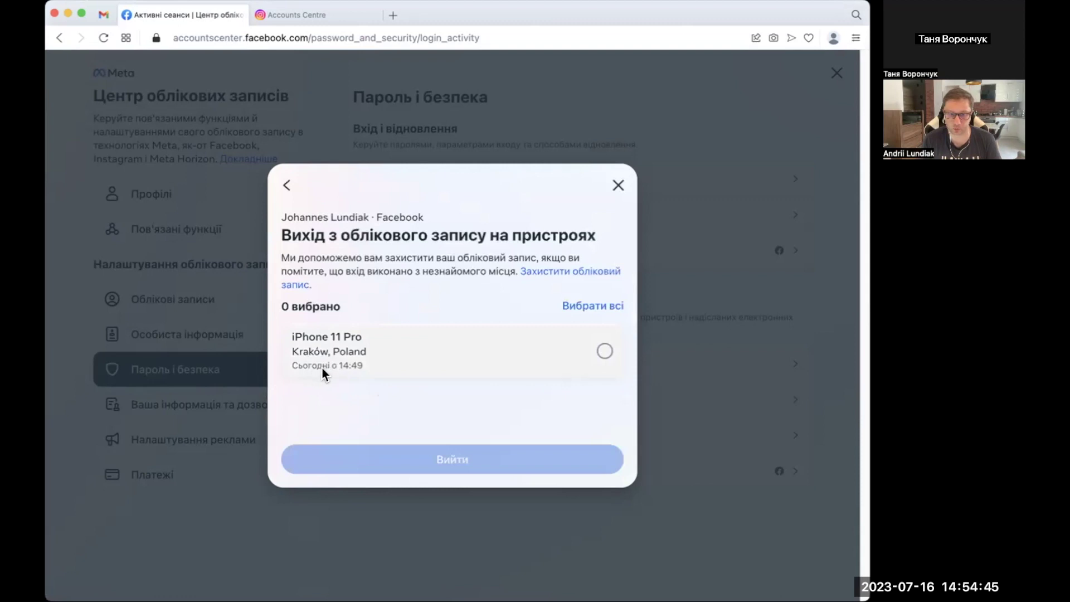
Select the iPhone 11 Pro session and log it out, confirming Вийти in the 'Ви впевнені?' dialog.
left_click_drag(323, 368, 369, 365)
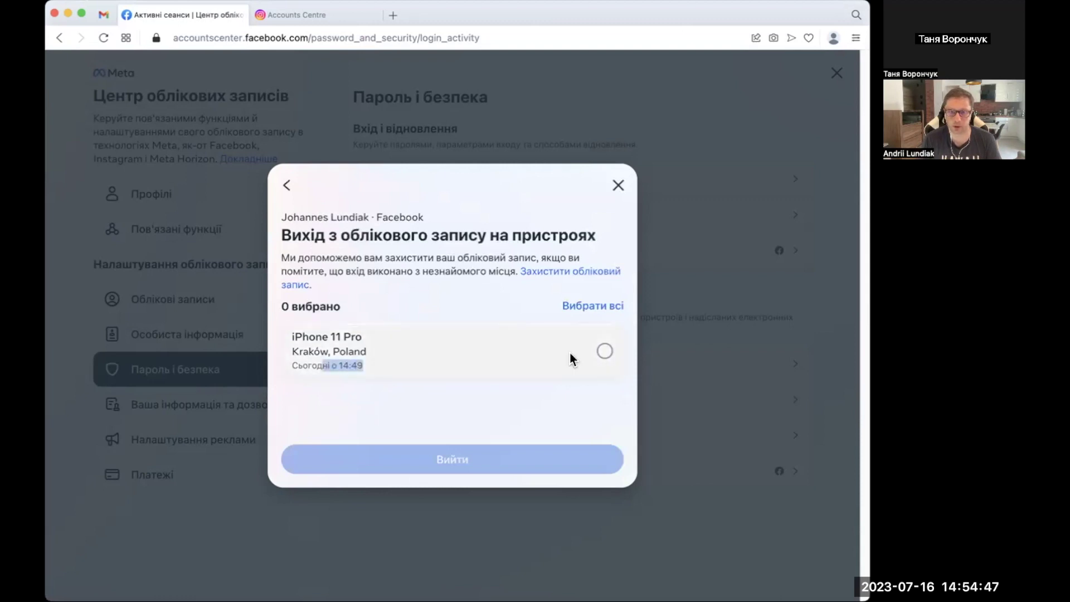
left_click(605, 351)
left_click(527, 460)
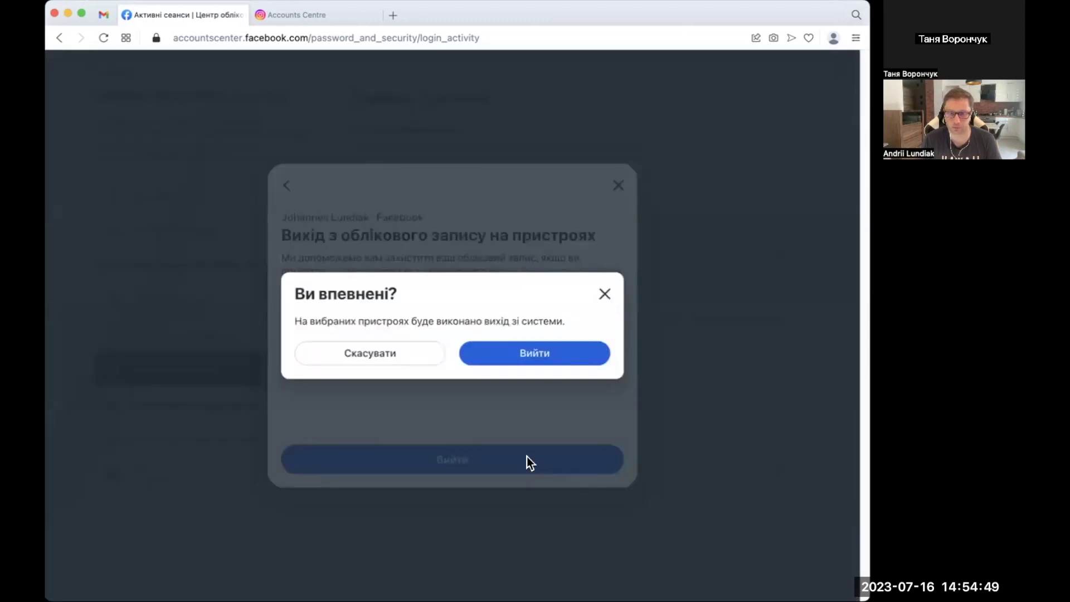
left_click(549, 347)
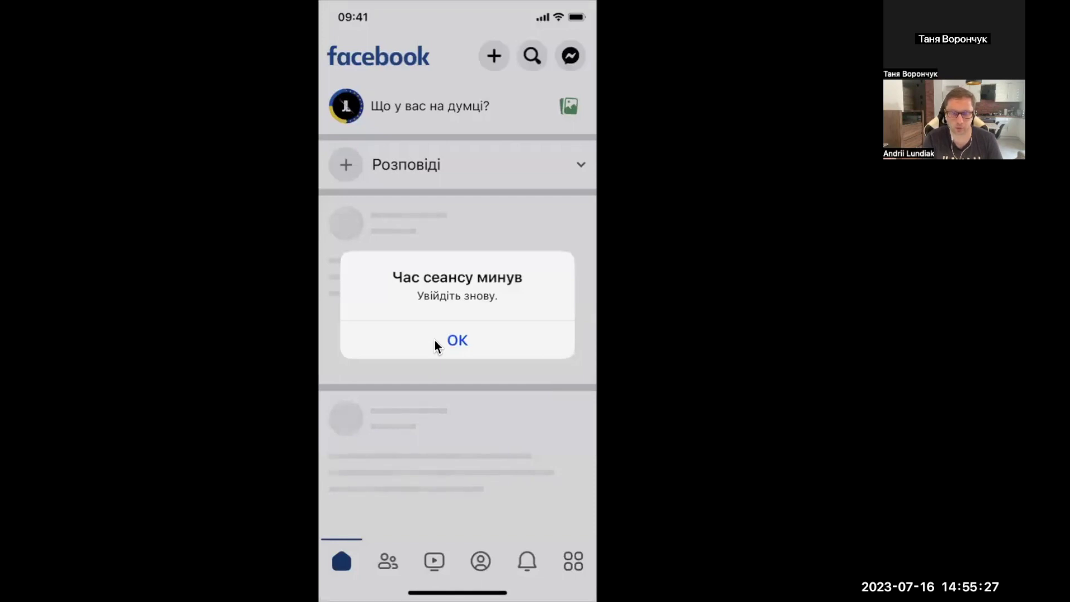
Sign in again on the iPhone after the expired session, then open Facebook notifications in the browser.
left_click(435, 340)
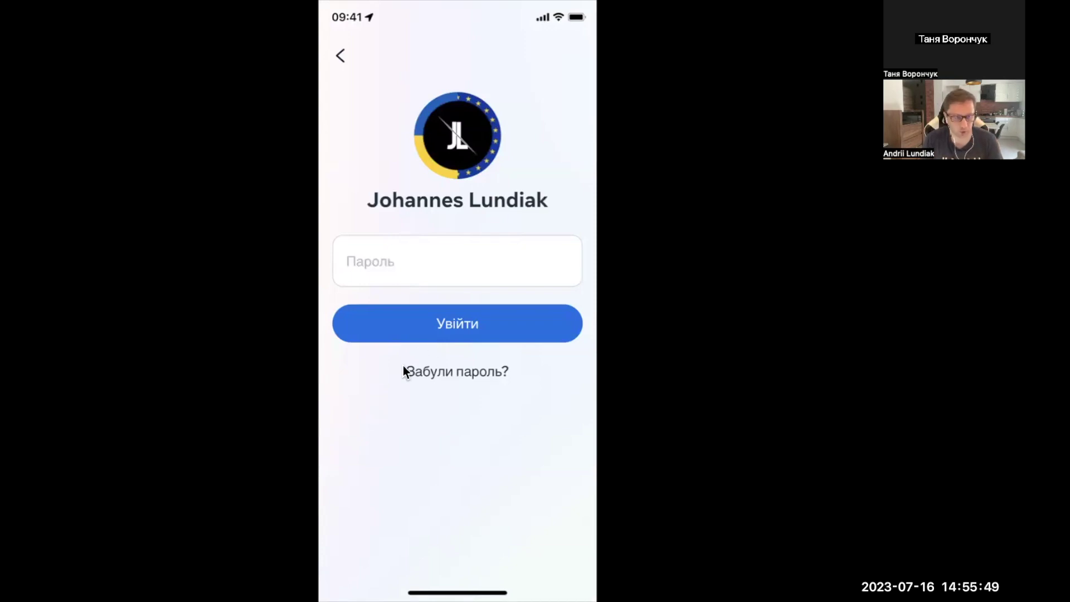
left_click(400, 270)
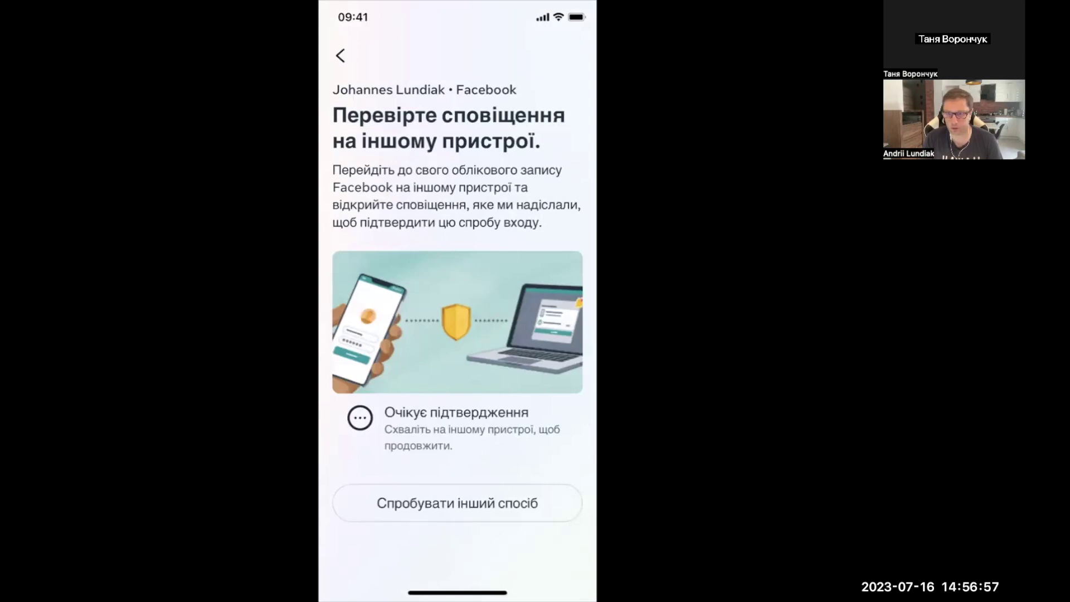
key("super+Tab")
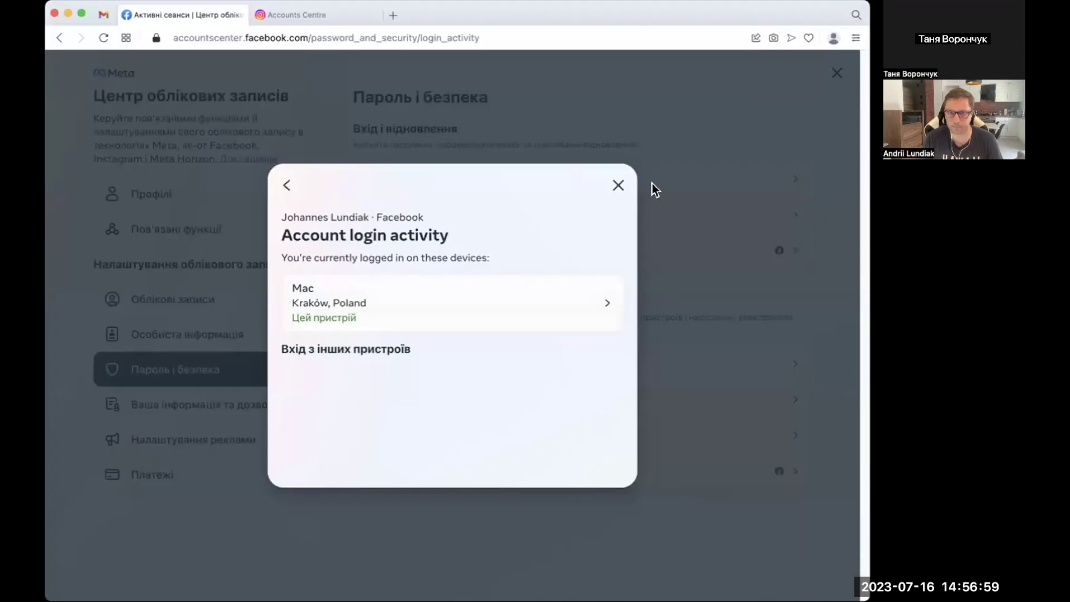
left_click(618, 185)
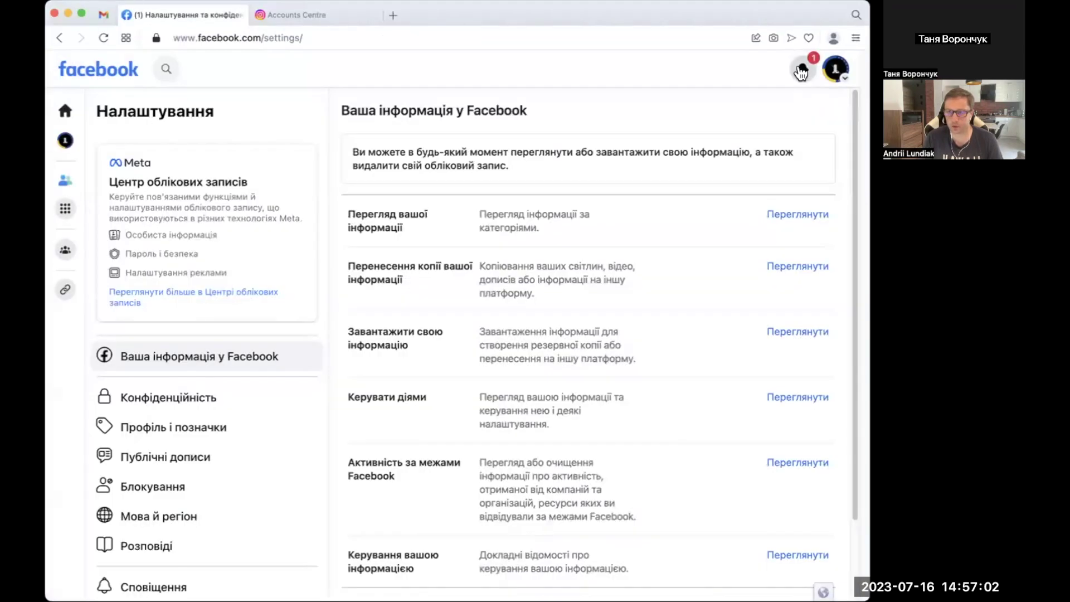
left_click(803, 68)
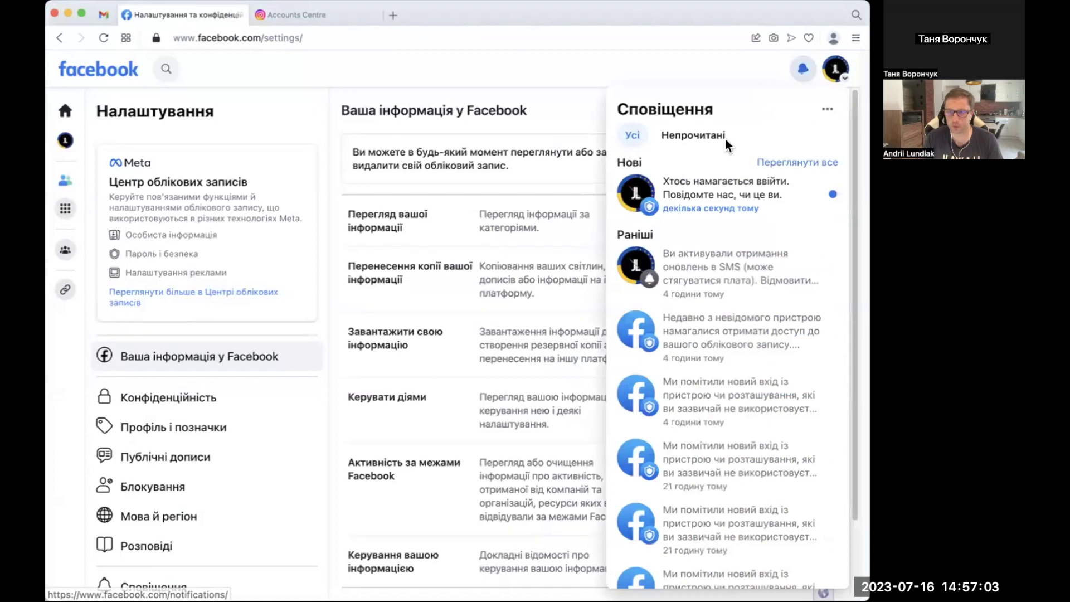
Approve the iPhone 11 Pro login from Kraków with 'Так, це я', then open the confirmation notification.
left_click(700, 187)
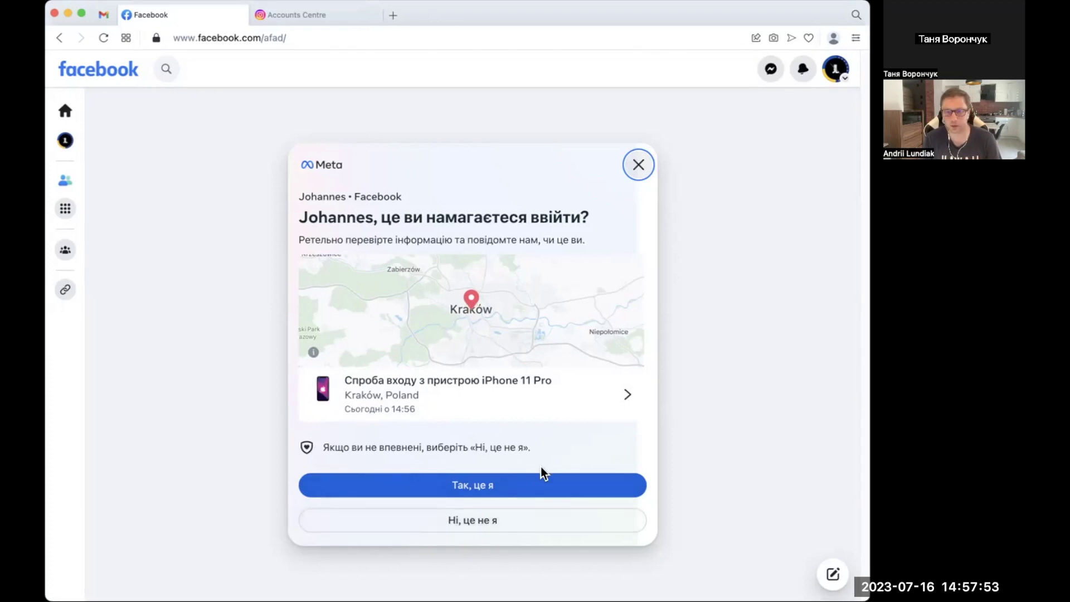
left_click(538, 485)
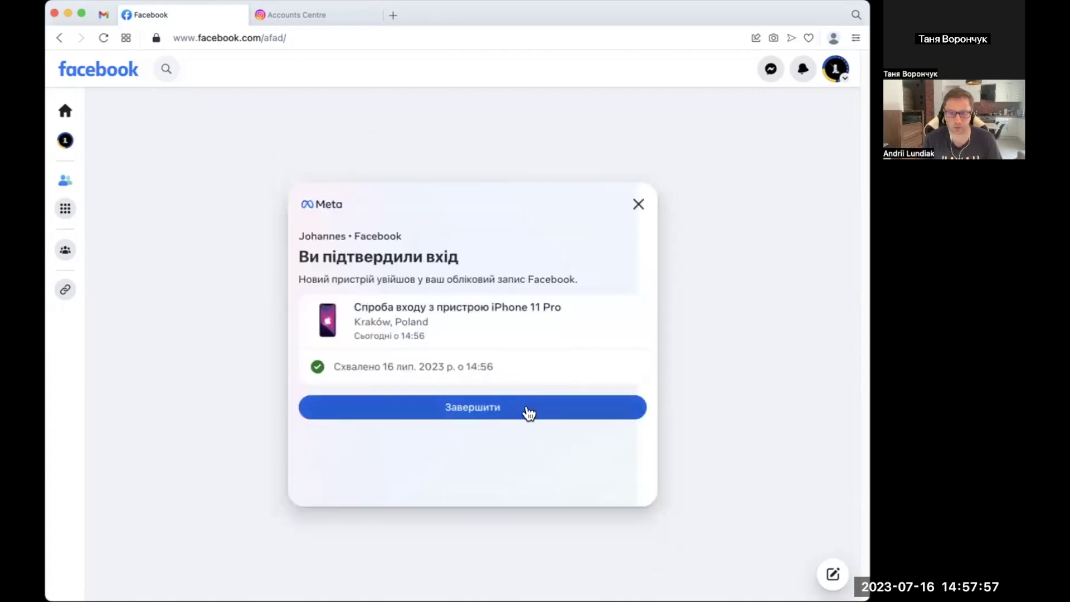
left_click(529, 406)
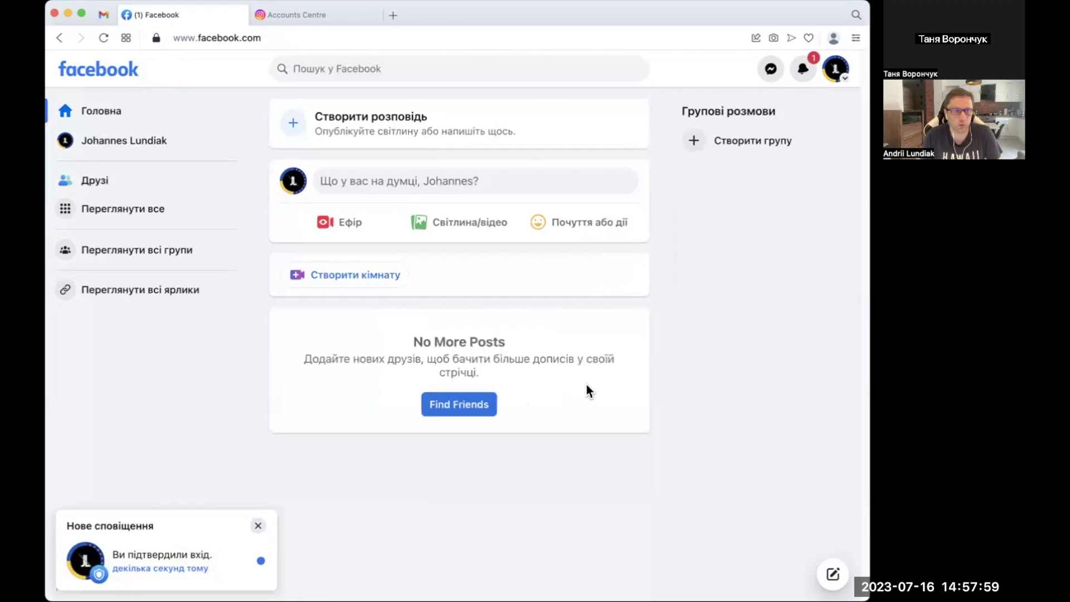
left_click(174, 560)
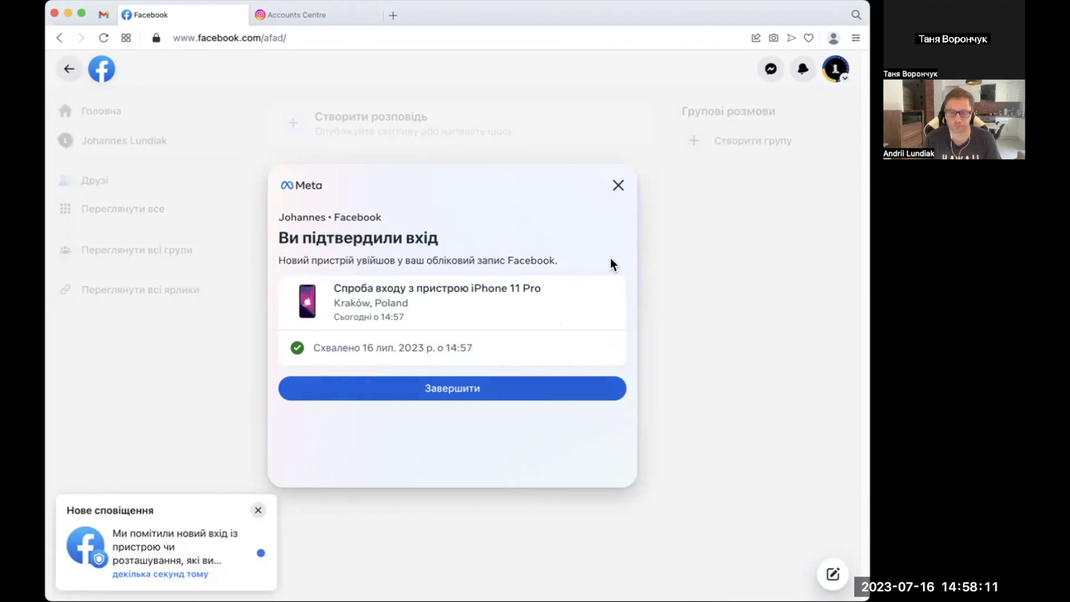
Open the new-device alert and review the Facebook for iPhone details under ДОКЛАДНІШЕ. Confirm it with 'Це я'.
left_click(151, 550)
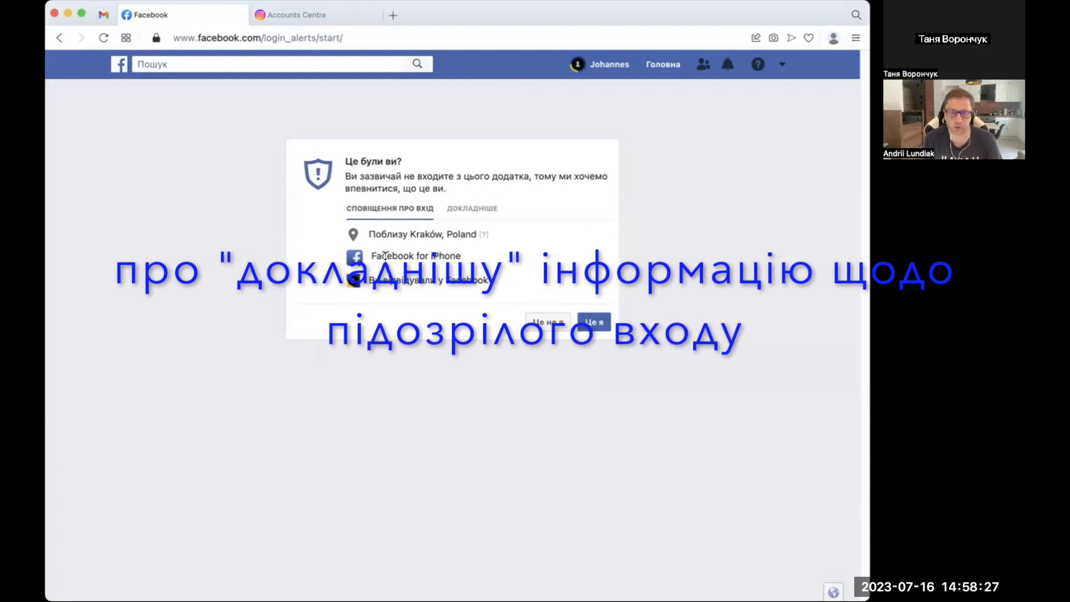
left_click_drag(386, 256, 471, 262)
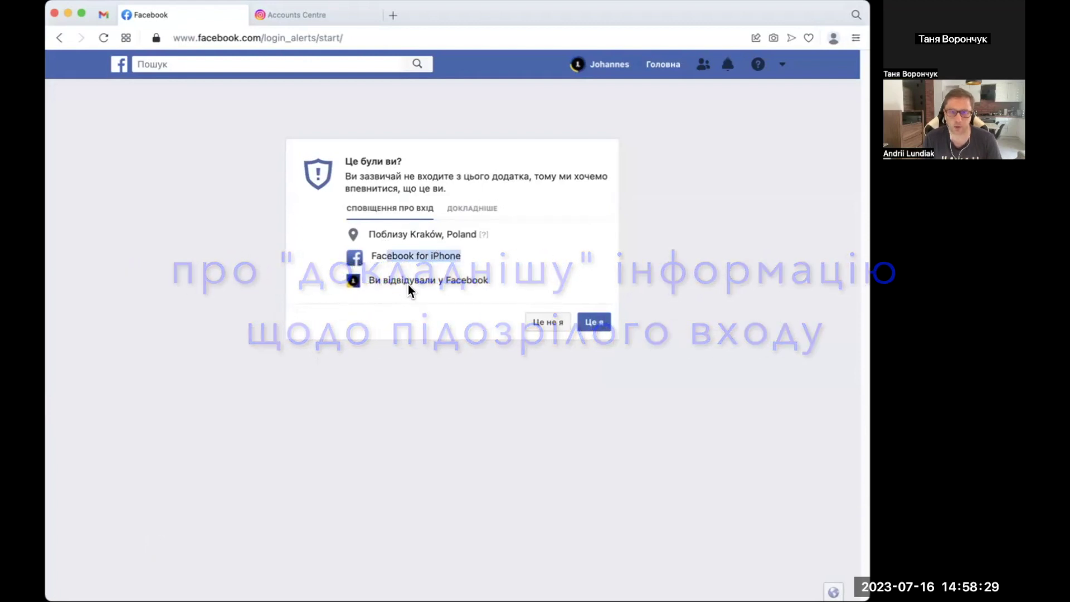
left_click(472, 210)
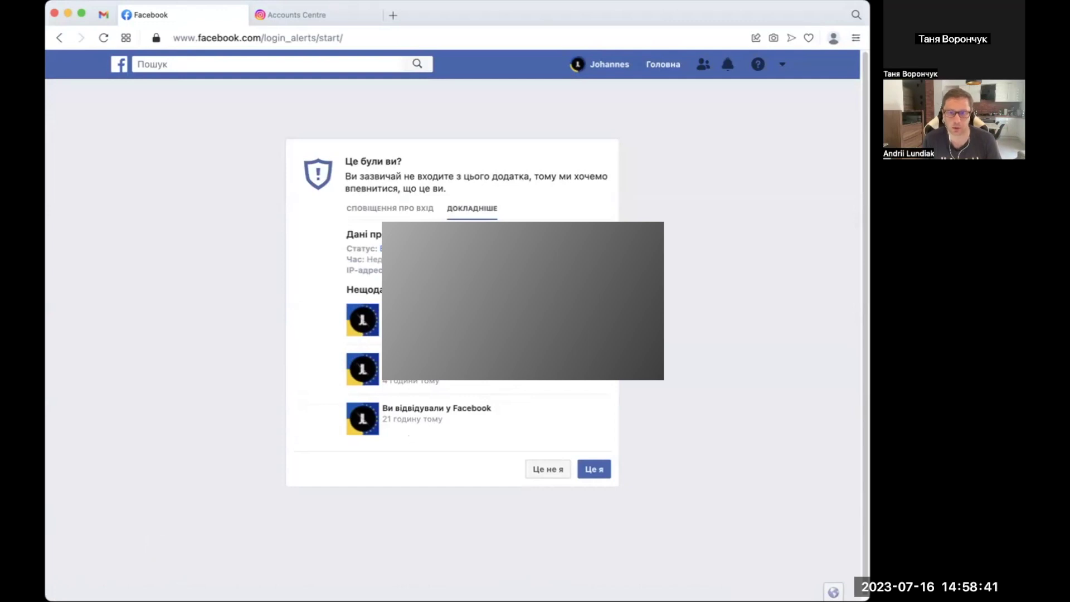
left_click(593, 470)
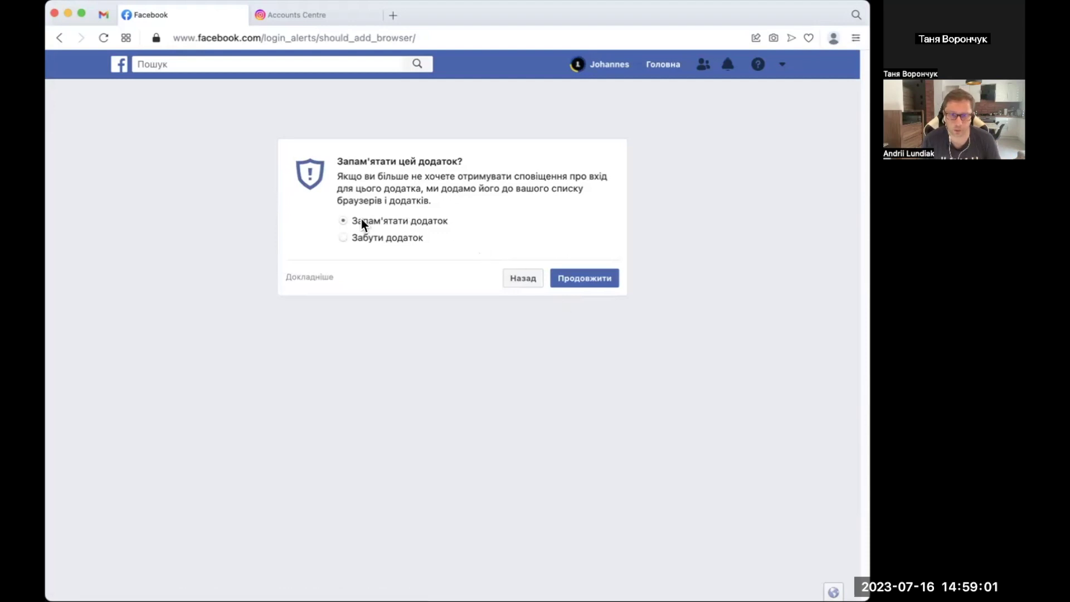
Choose 'Запам'ятати додаток', continue, and go back to the Facebook home feed.
left_click_drag(418, 221, 450, 222)
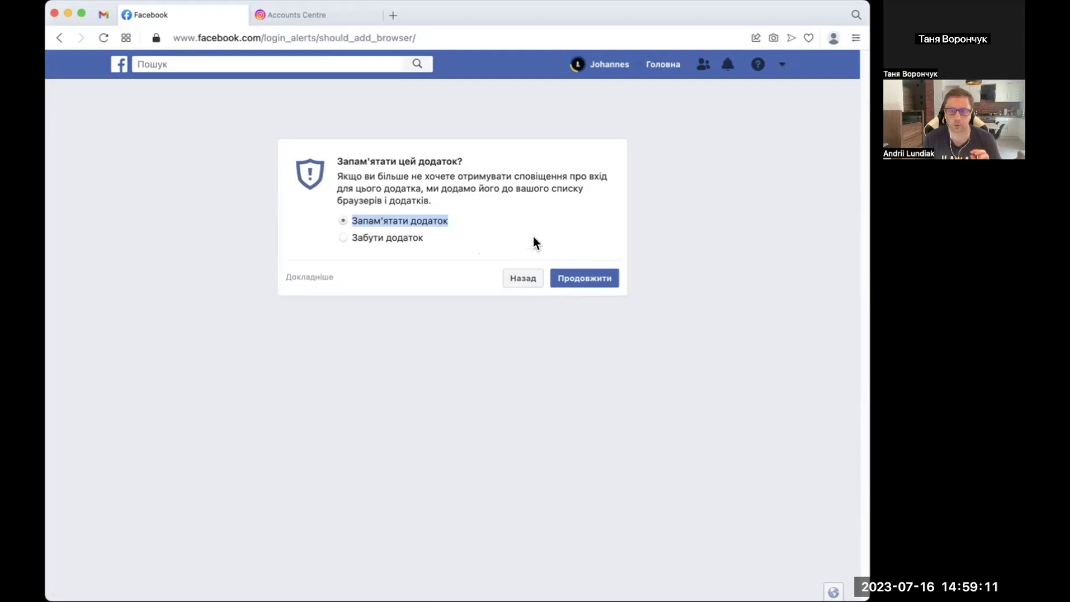
left_click(584, 278)
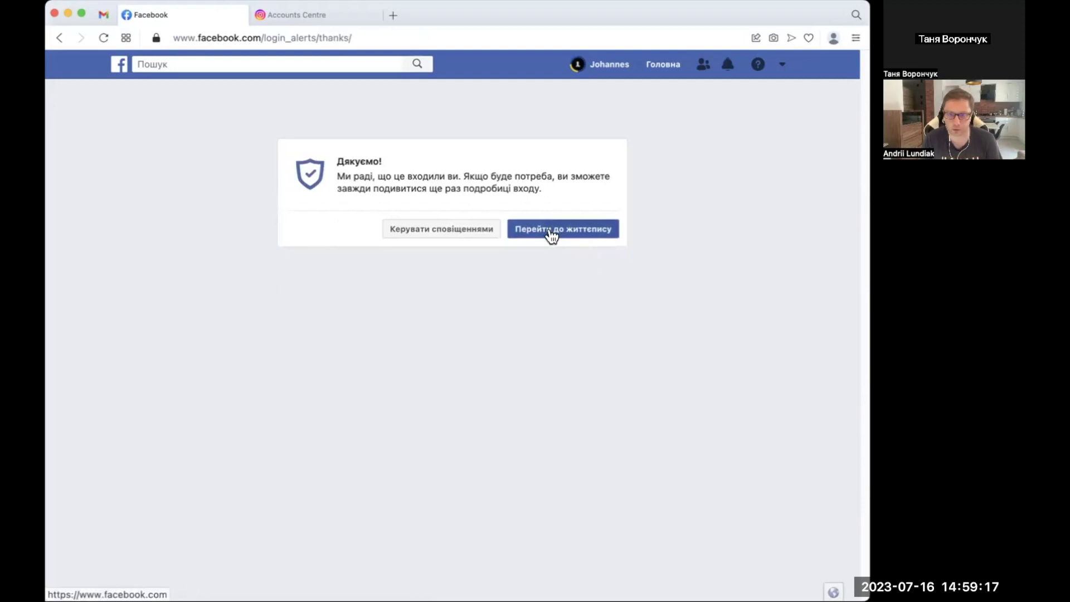
left_click(564, 230)
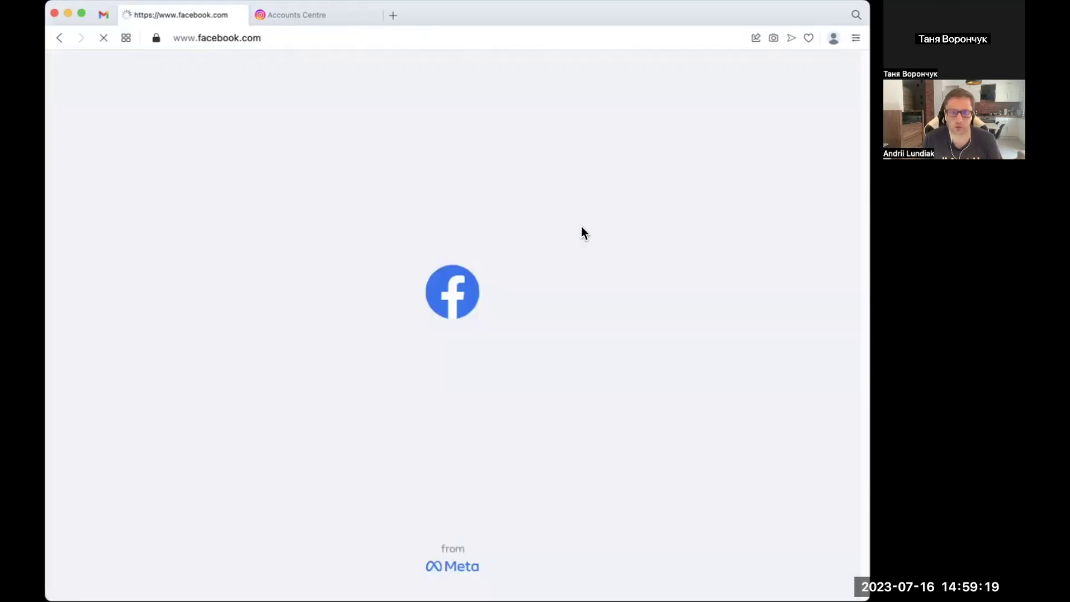
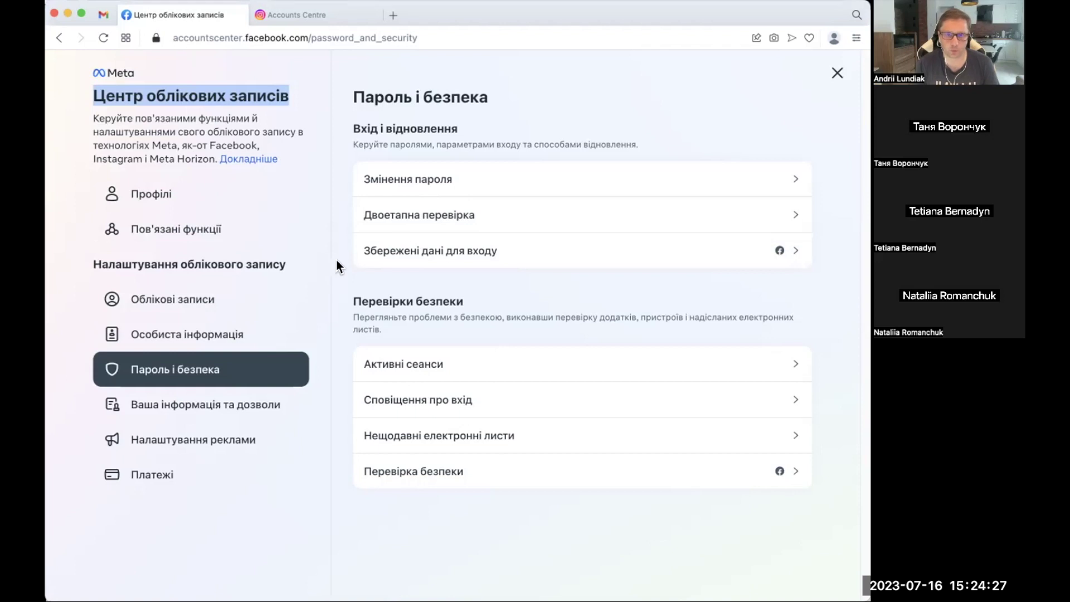
Look through the two-step verification, login alerts and saved login settings, then close them.
left_click(429, 211)
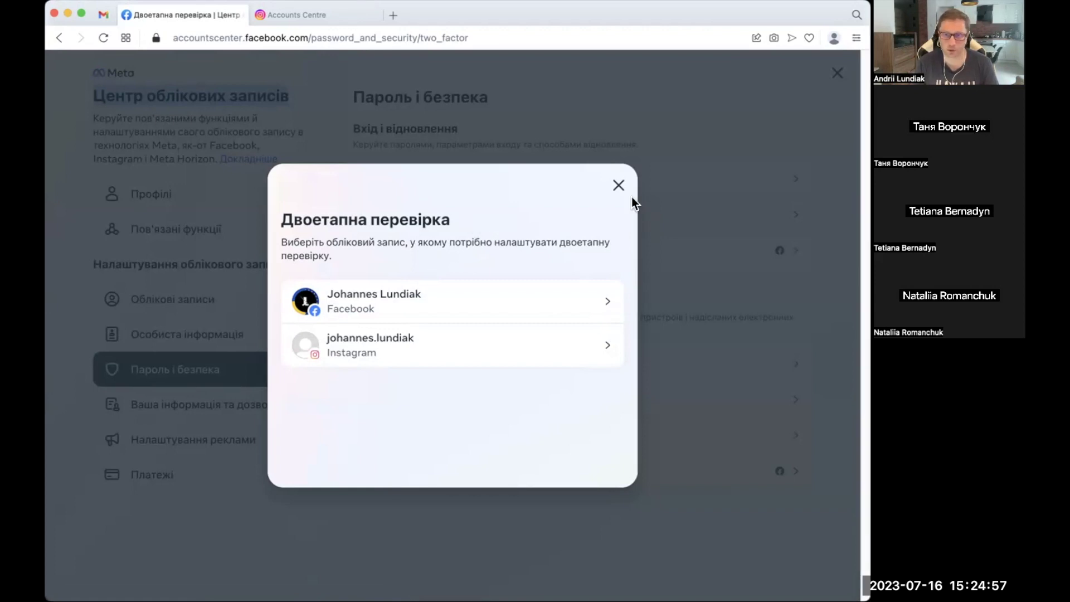
left_click(619, 185)
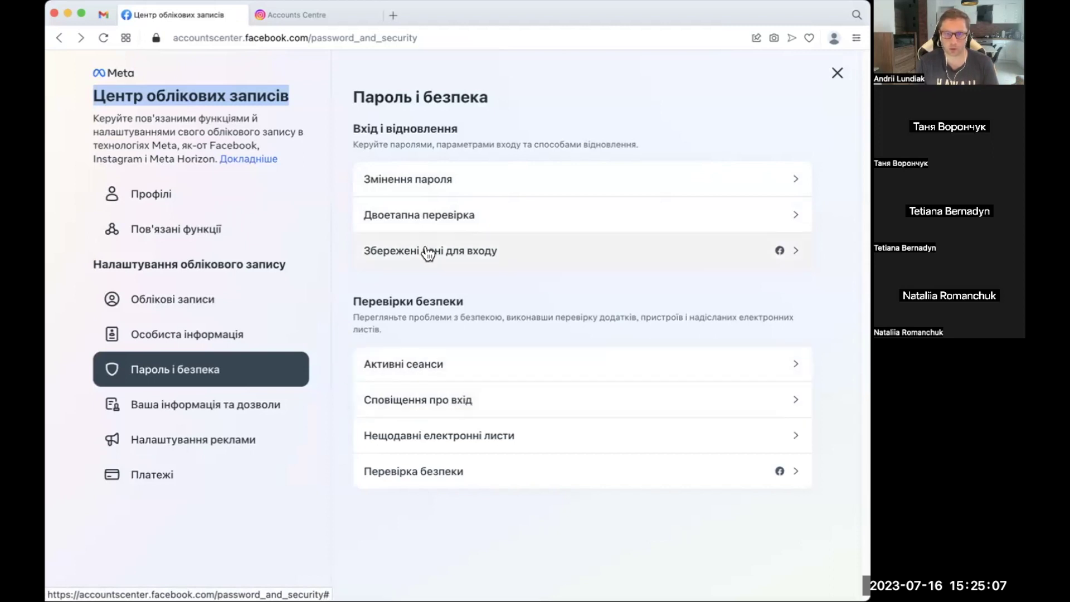
left_click(461, 409)
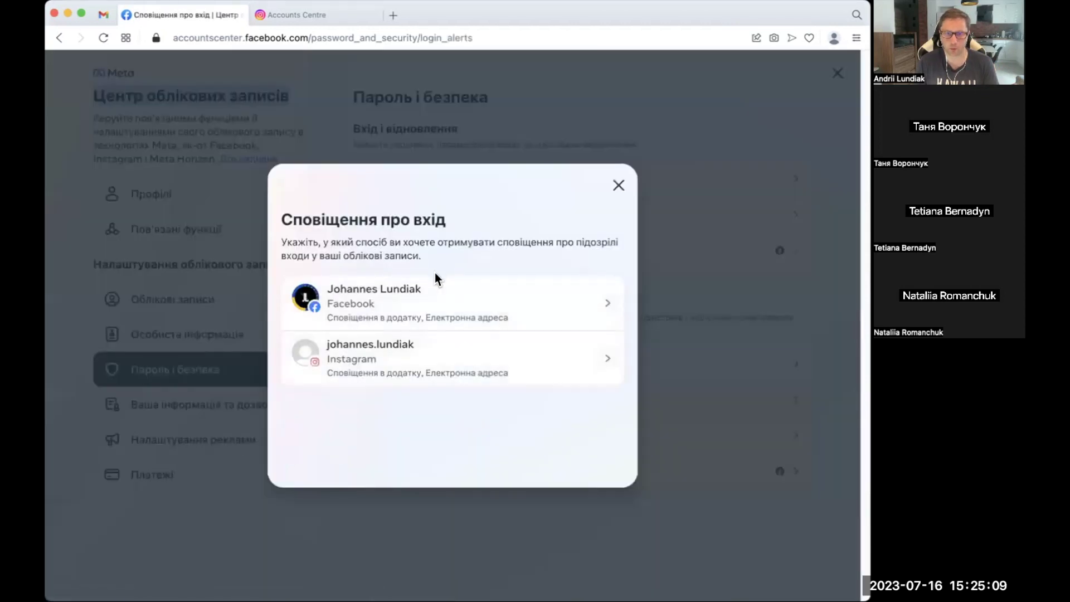
left_click(445, 316)
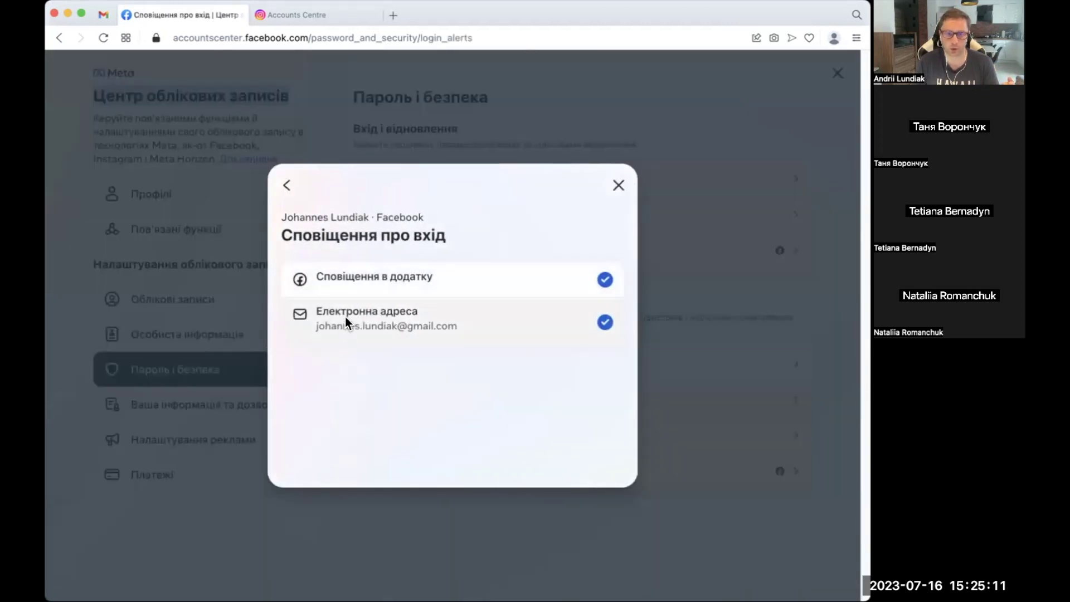
left_click(619, 183)
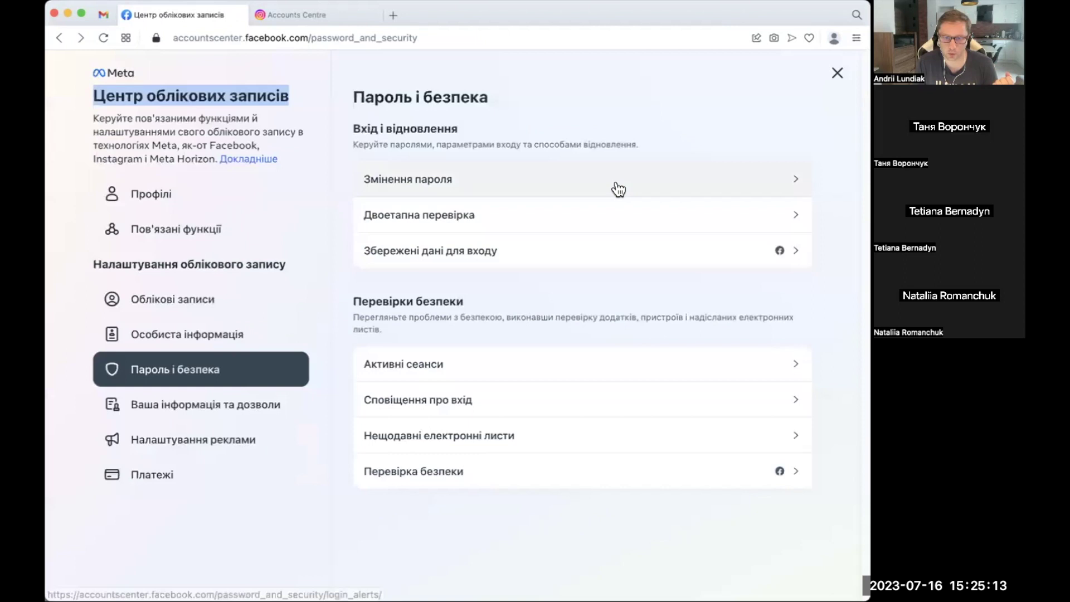
left_click(523, 254)
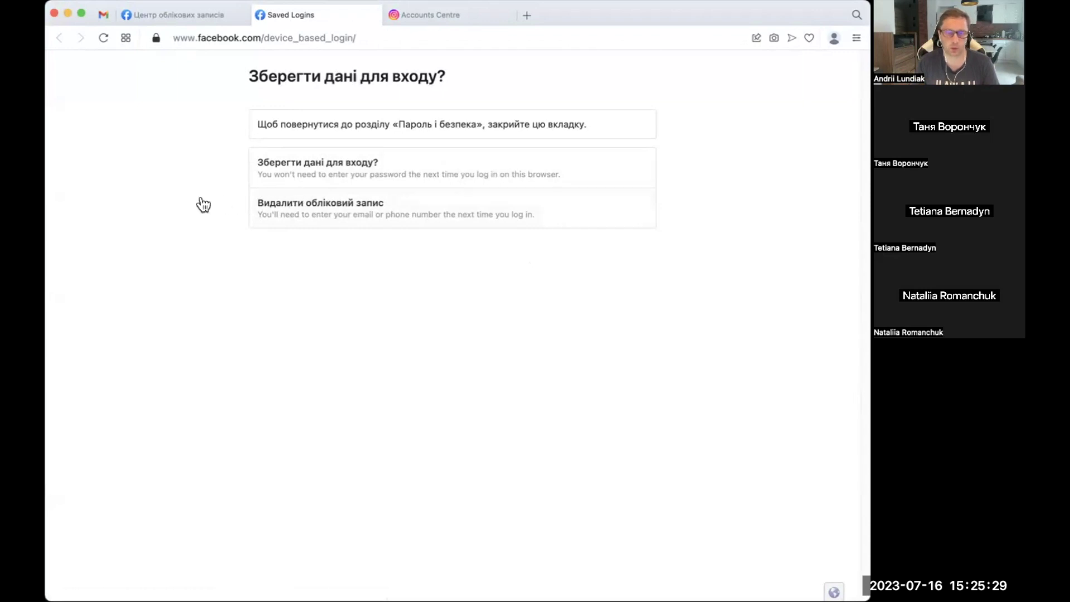
key("super+w")
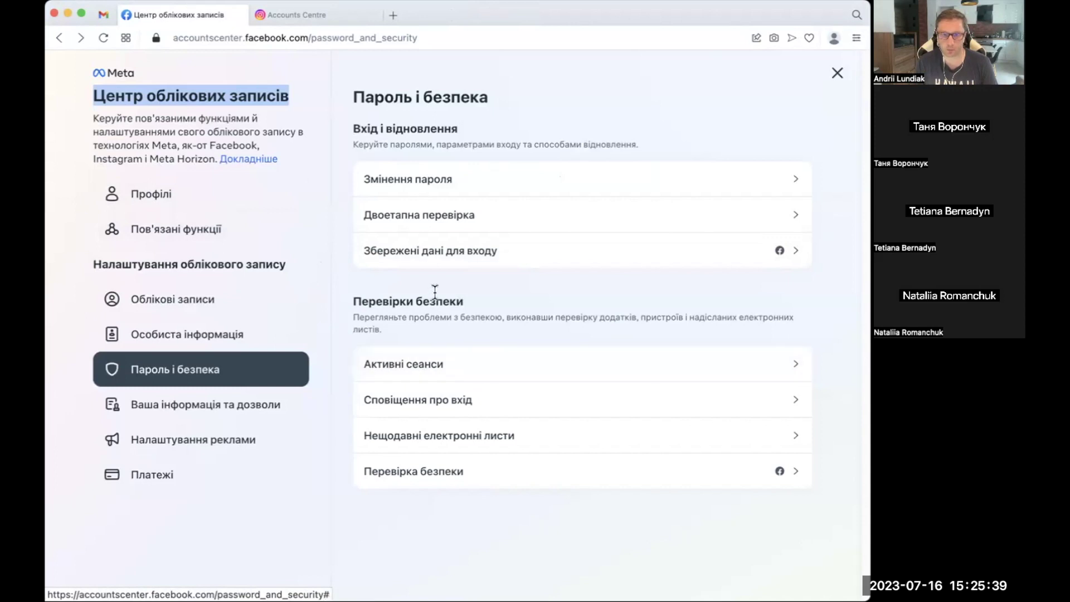
Start two-step verification setup for the Facebook account and enter the account password.
left_click(452, 223)
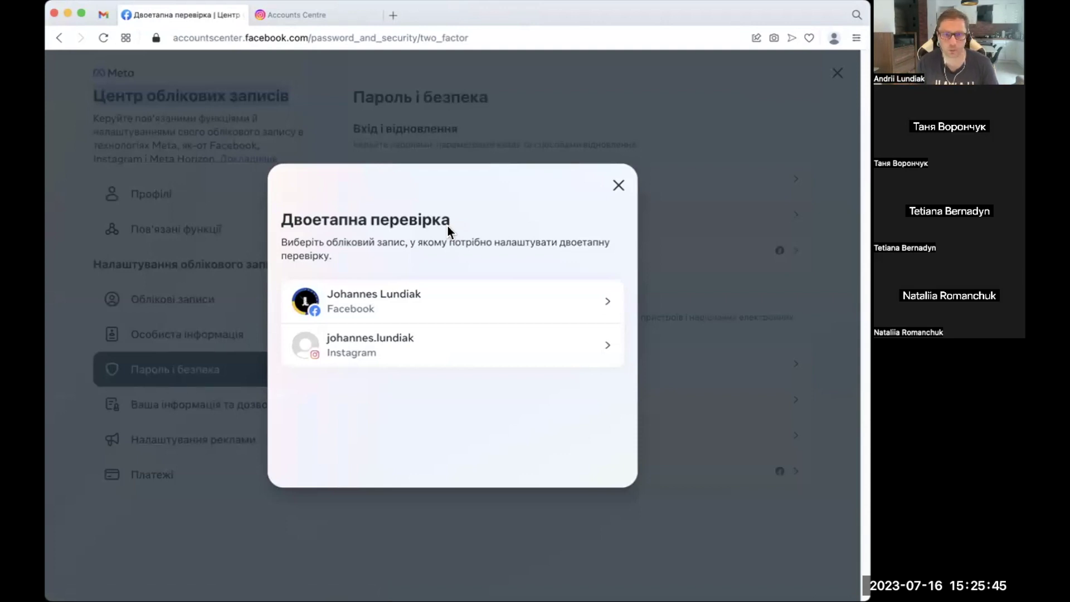
left_click(407, 311)
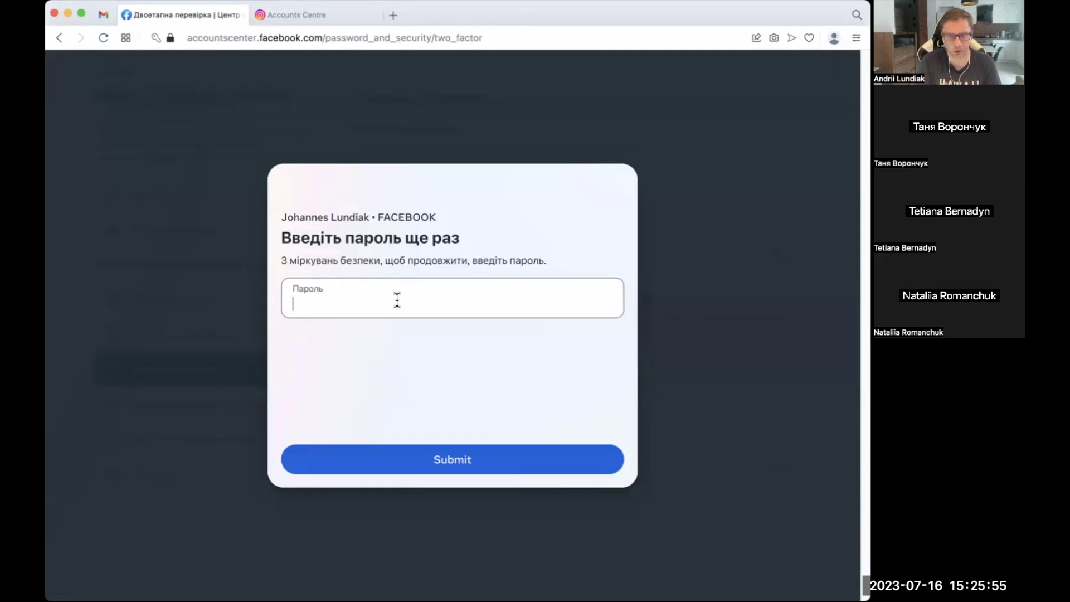
type("************")
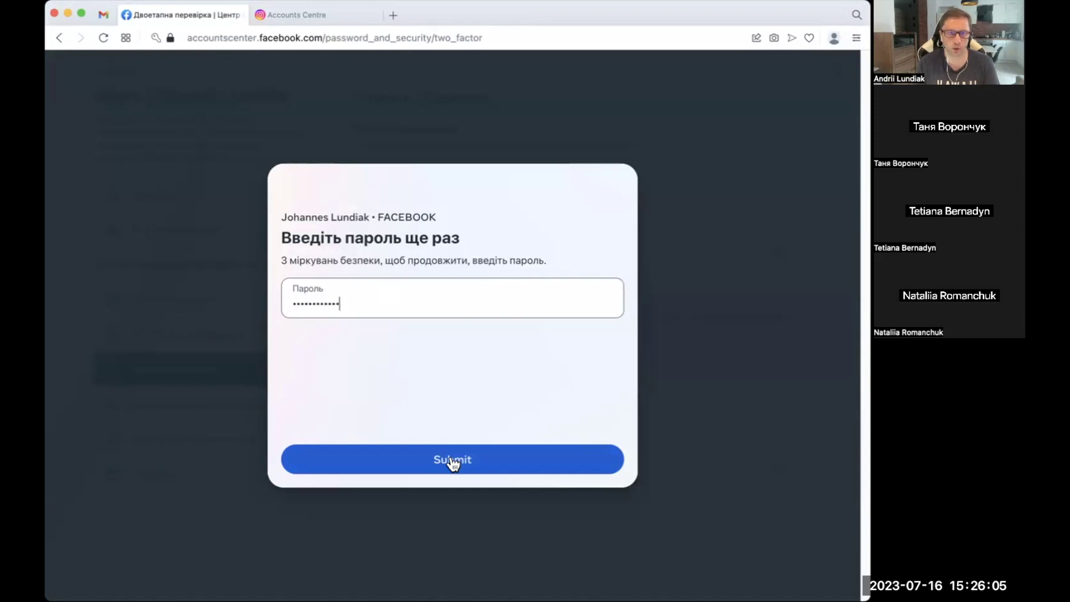
Submit the re-entered password to continue the Facebook two-step verification setup.
left_click(452, 461)
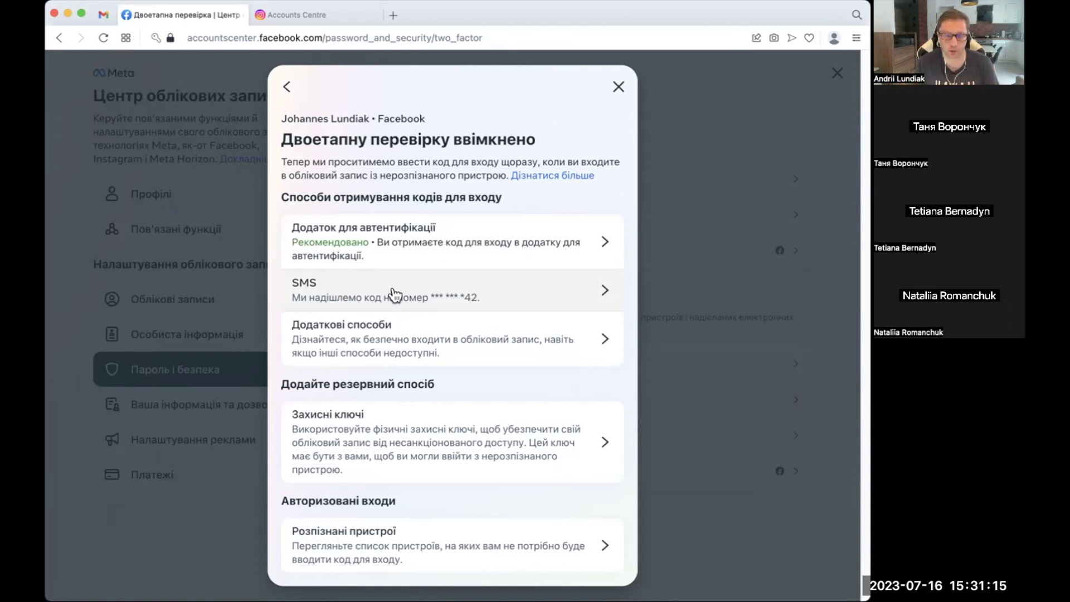
left_click(403, 291)
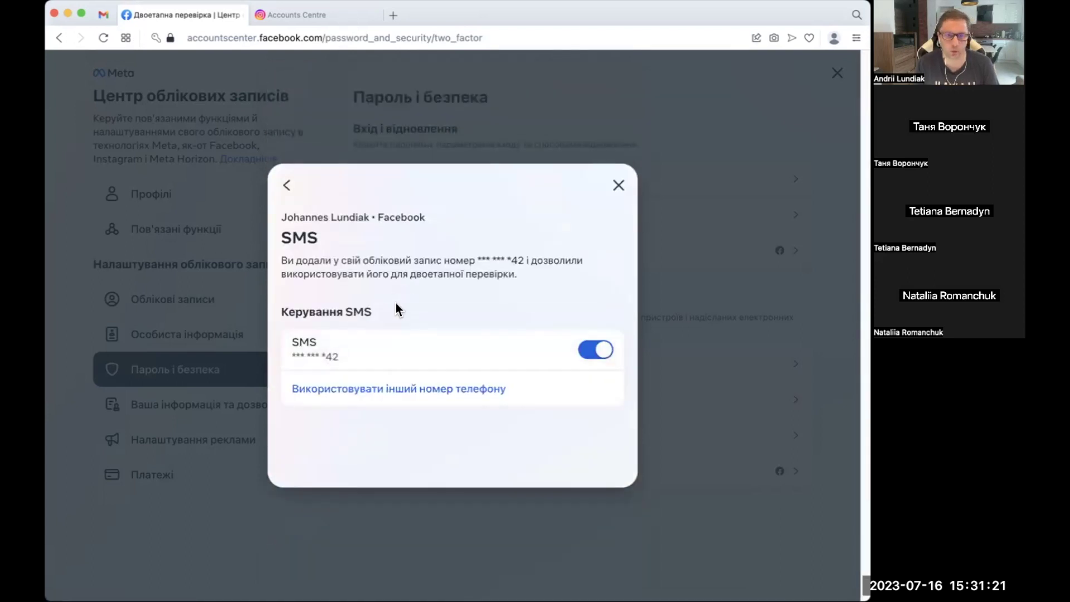
left_click(289, 190)
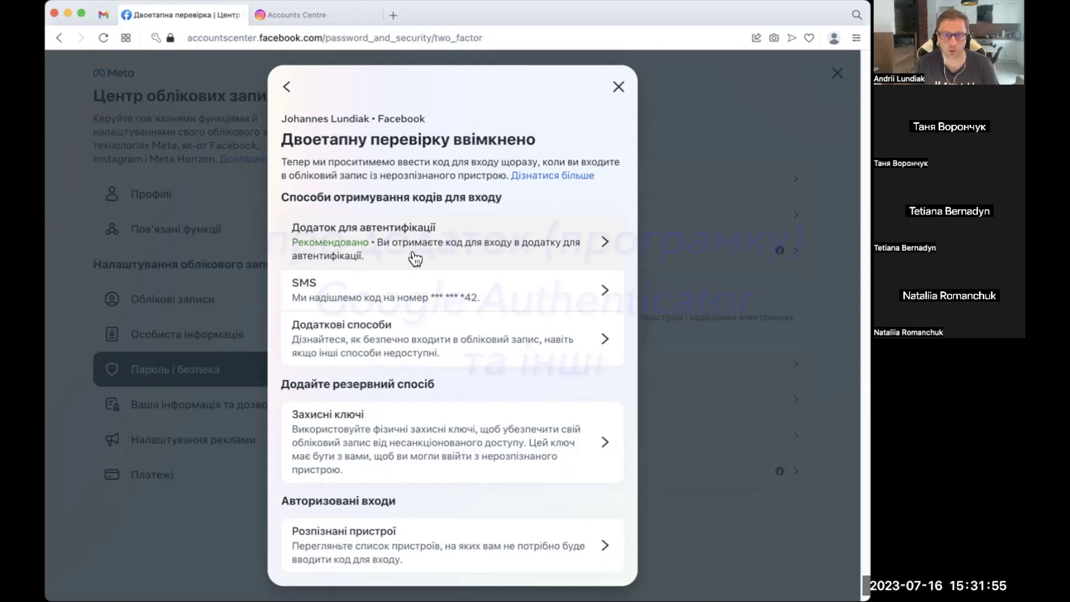
Open the Authentication app settings, then bring the browser window forward.
left_click(416, 258)
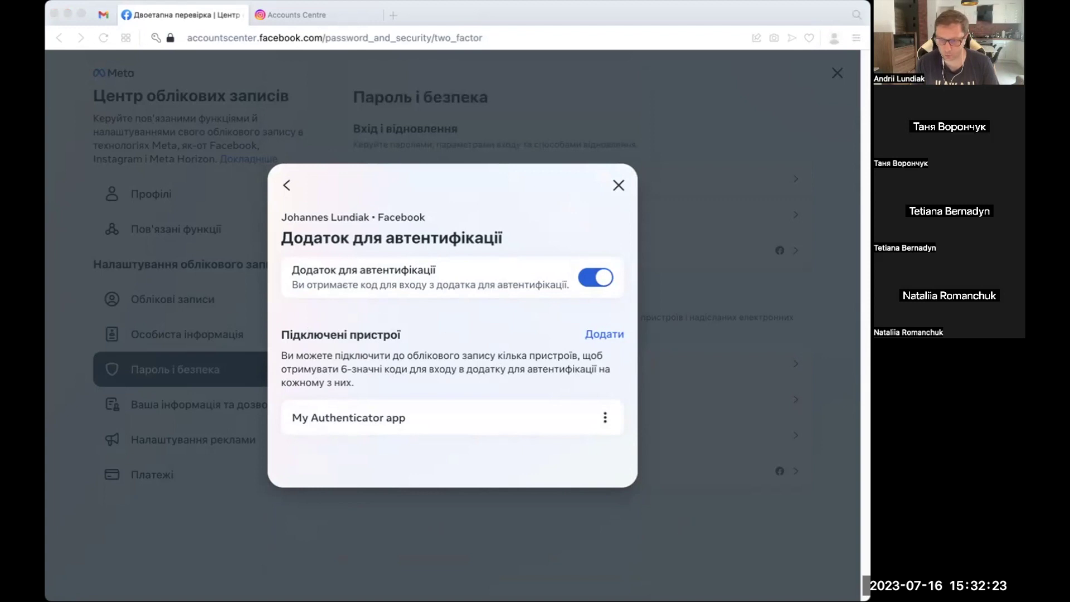
left_click(671, 389)
Load Google Authenticator's App Store page in a new tab and select 'Authenticator' in its title.
key("super+t")
type("https://apps.apple.com/us/app/google-authenticator/id388497605")
key("Return")
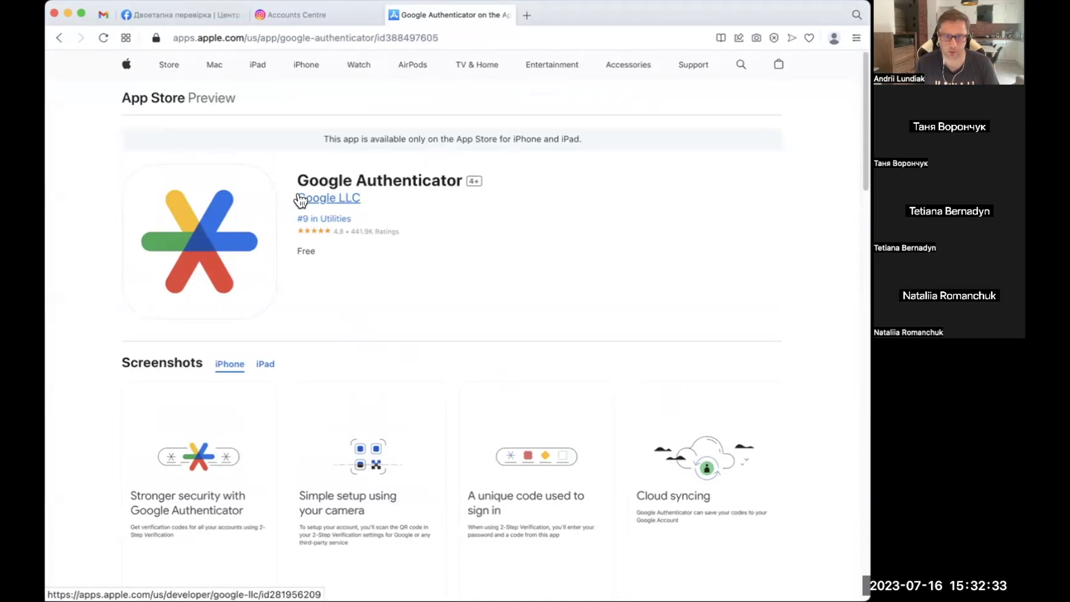
left_click_drag(356, 180, 463, 175)
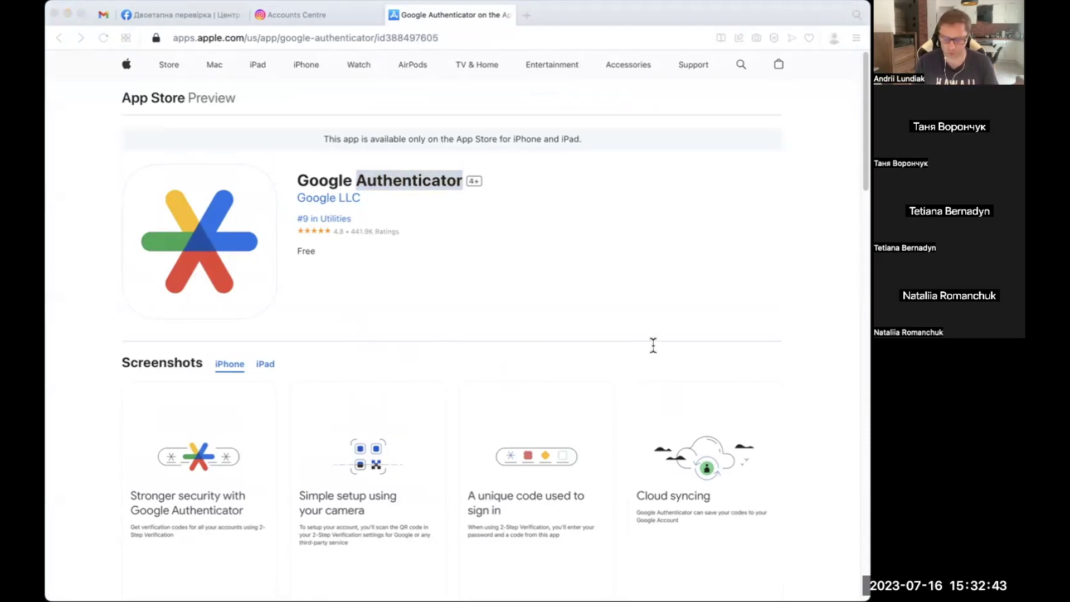
Load Google Authenticator's Google Play page by pasting its address into another new tab.
left_click(586, 281)
key("super+t")
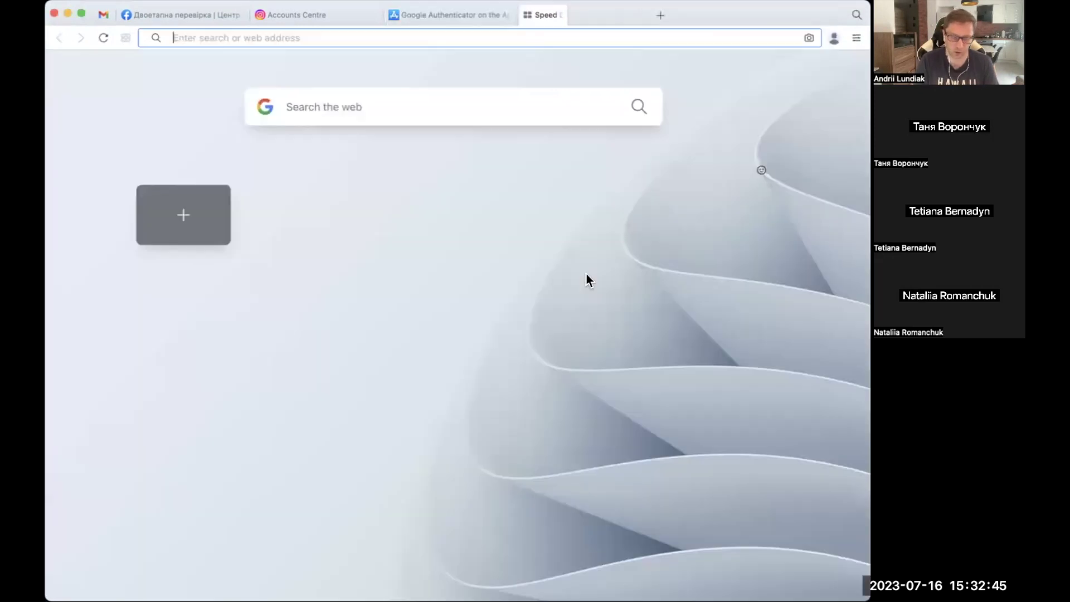
type("https://play.google.com/store/apps/details?id=com.google.android.apps.authenticator2&hl=en&gl=US")
key("Return")
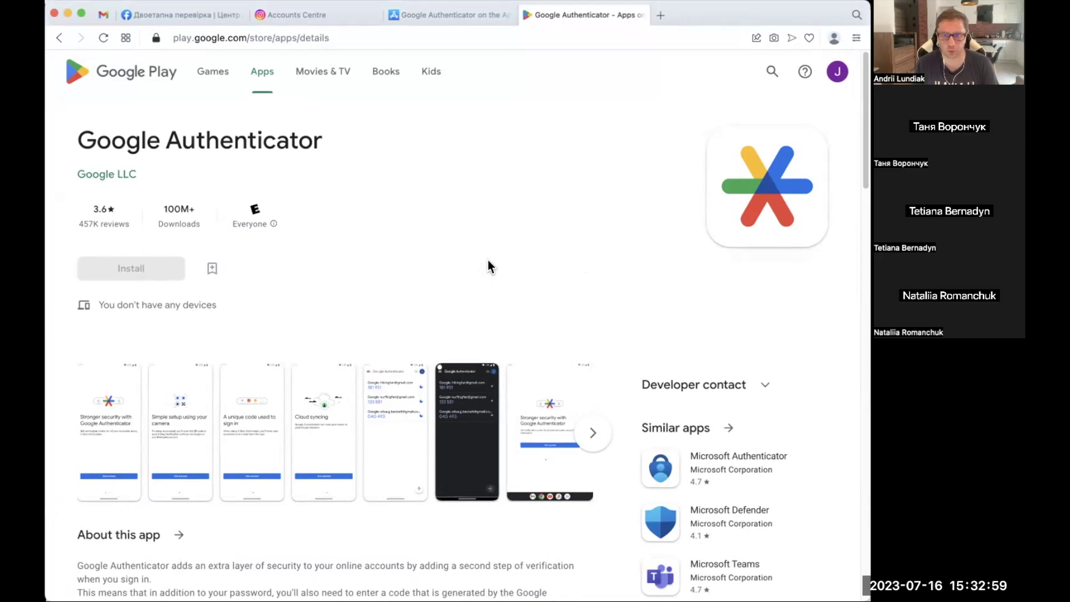
Close the Google Play and App Store tabs, returning to Facebook's Settings page.
key("super+w")
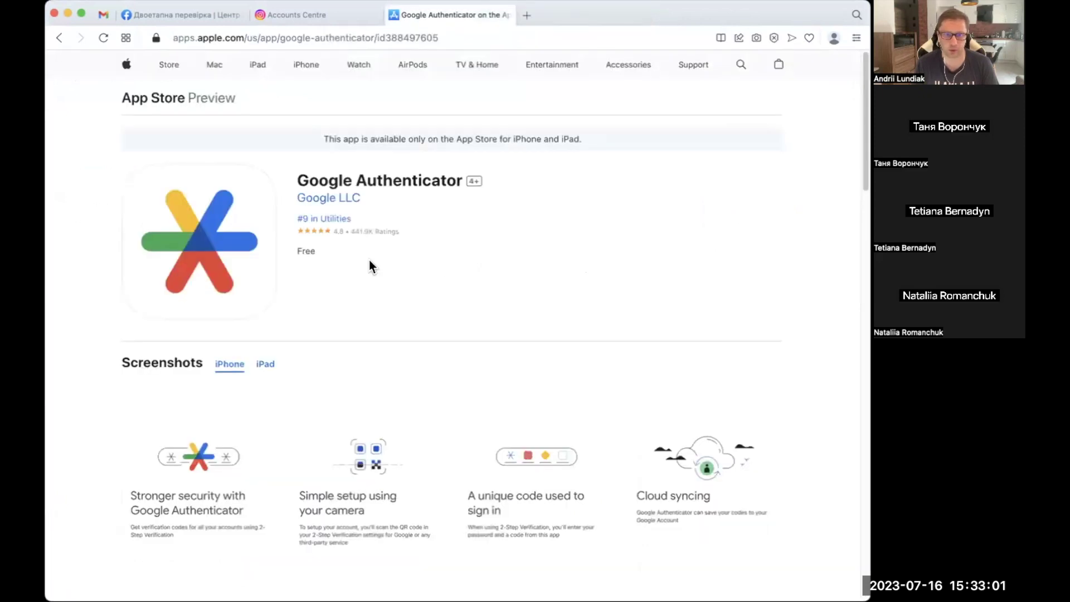
key("super+w")
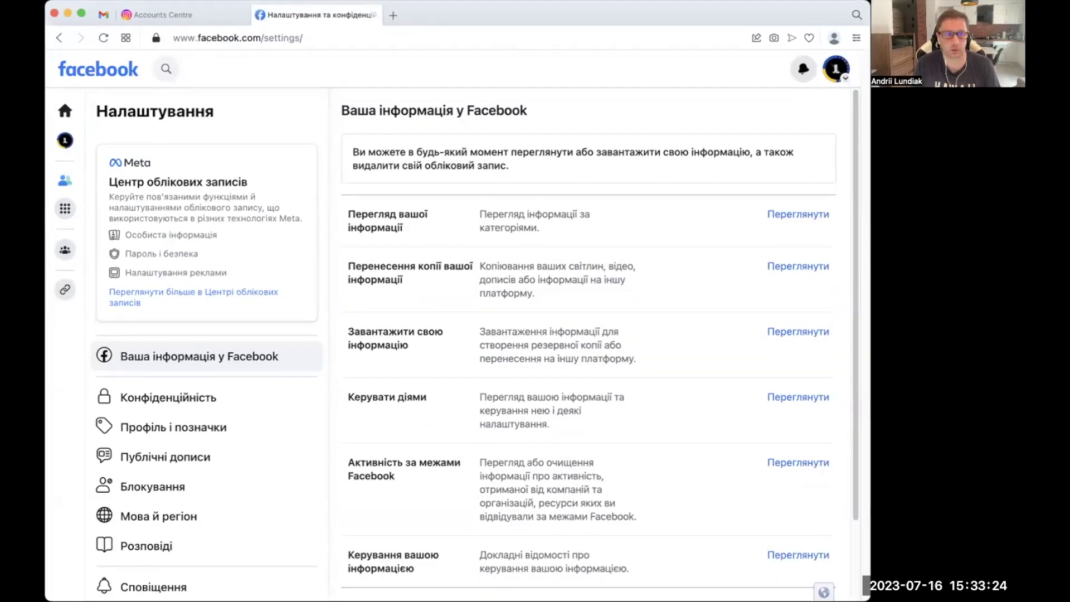
Go to Password and security > Two-factor authentication for the Facebook account and open Authentication app.
left_click(188, 233)
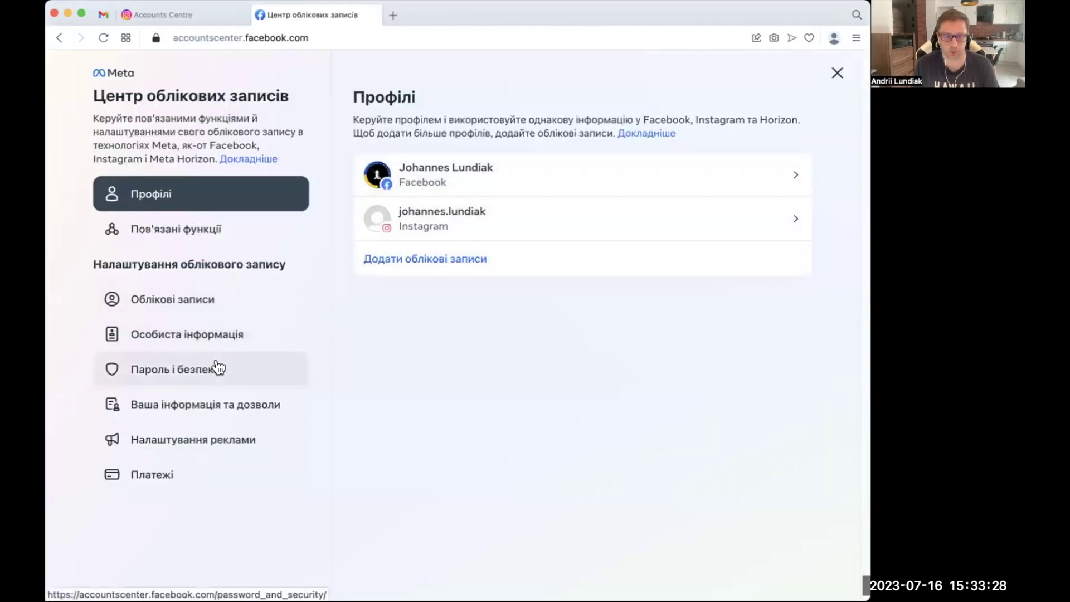
left_click(219, 368)
left_click(445, 221)
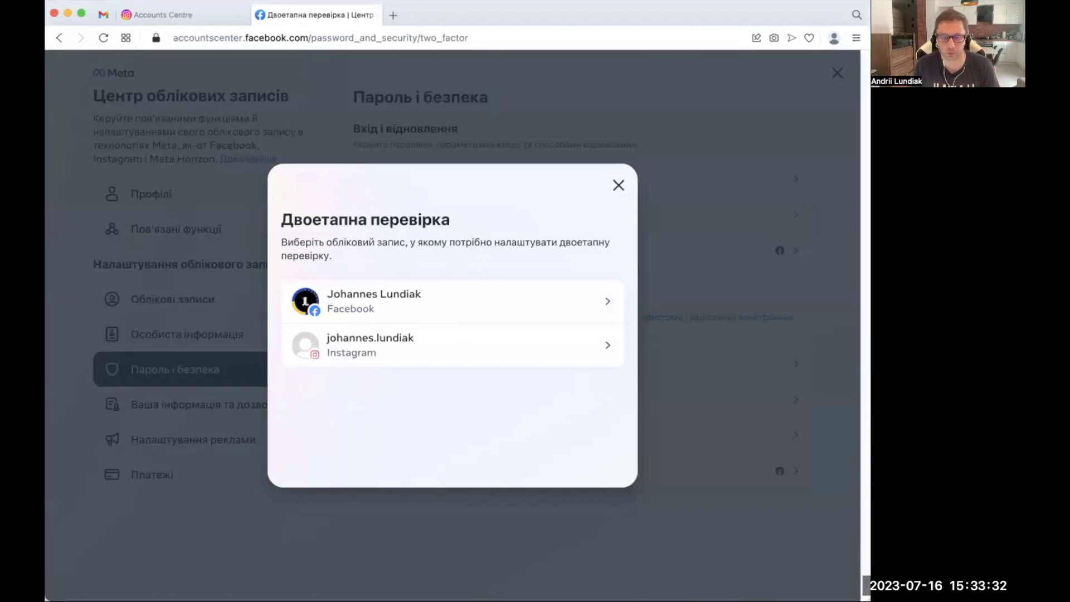
left_click(452, 286)
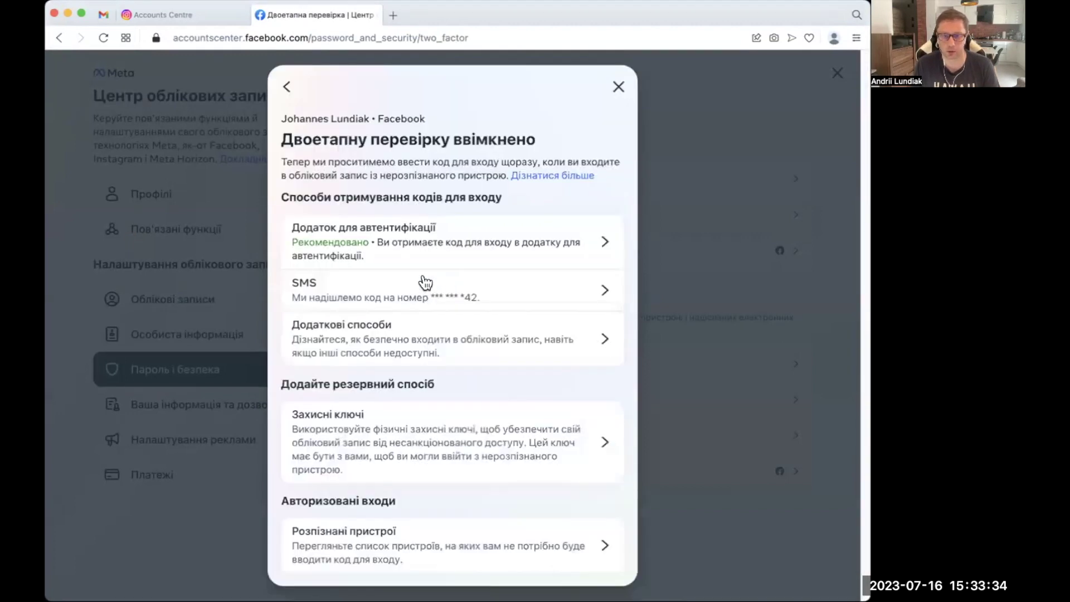
left_click(433, 246)
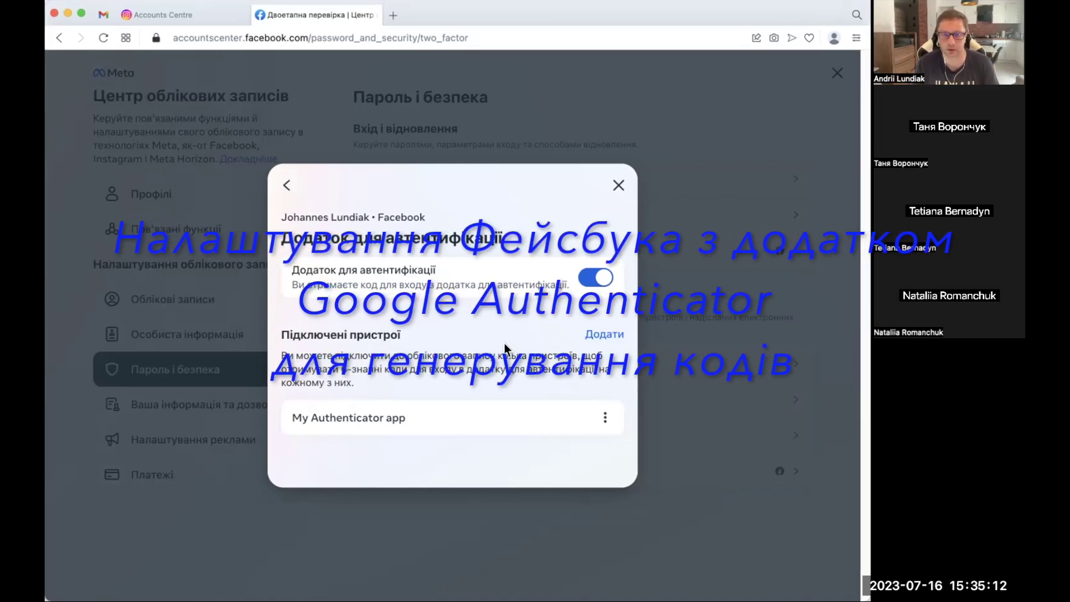
Open the rename/remove options for the My Authenticator app device.
left_click(605, 419)
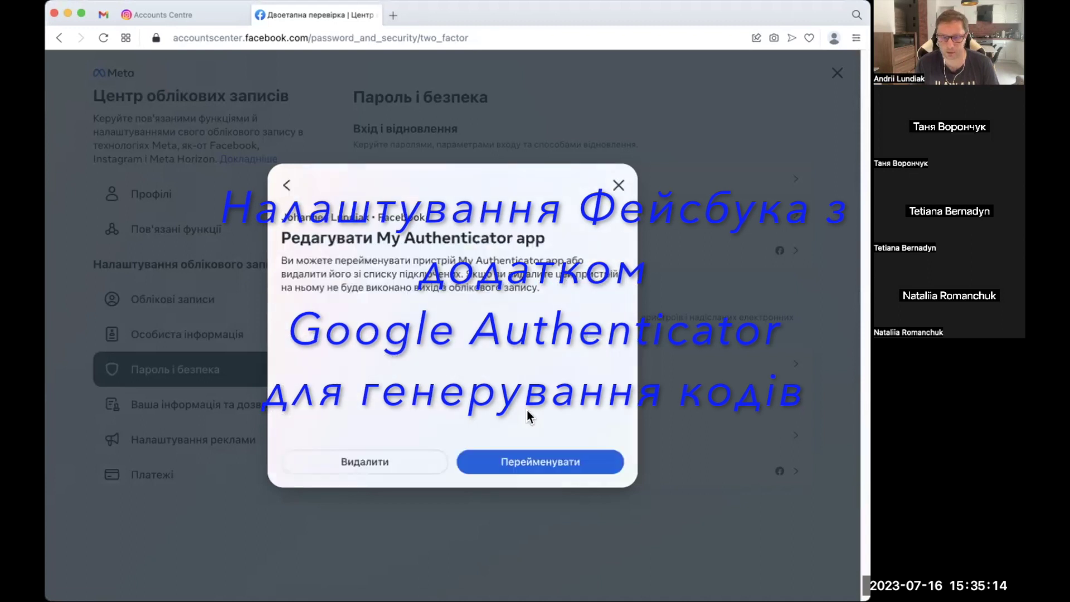
Delete My Authenticator app, confirm the removal, and return to the methods list.
left_click(402, 466)
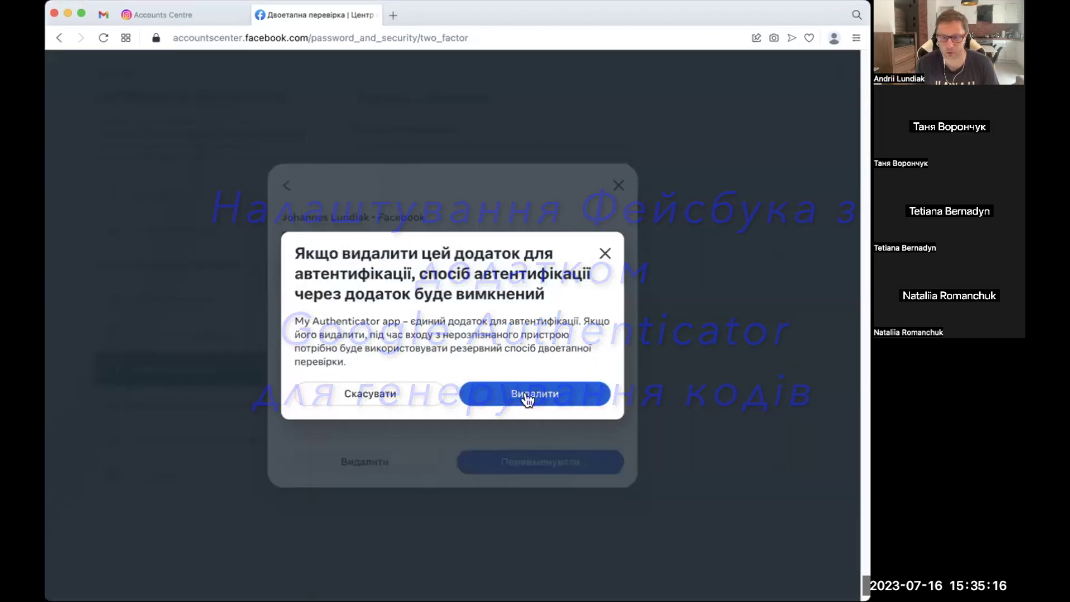
left_click(527, 397)
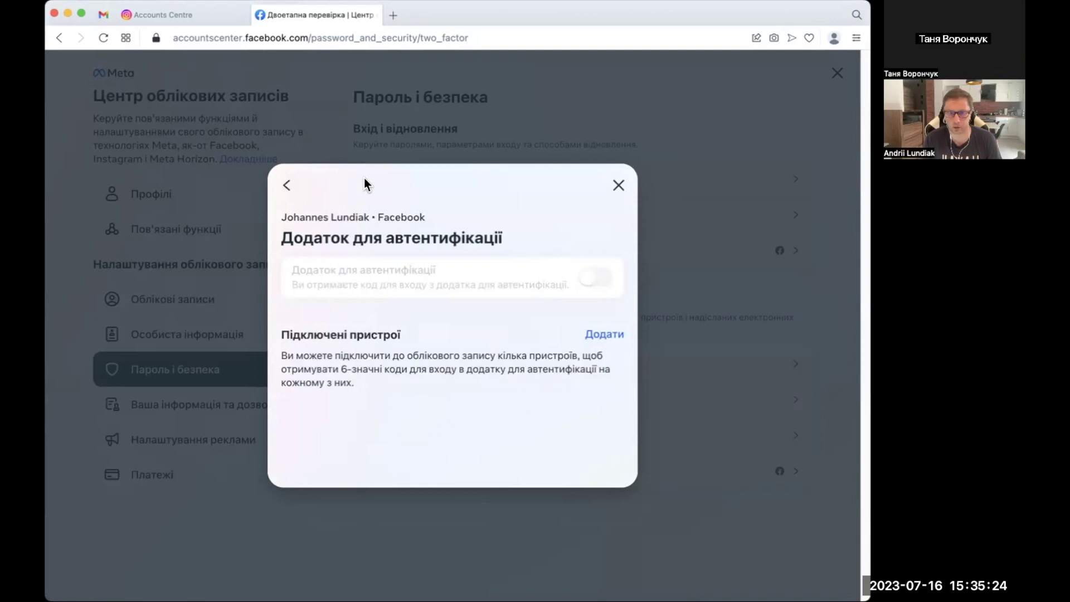
left_click(286, 186)
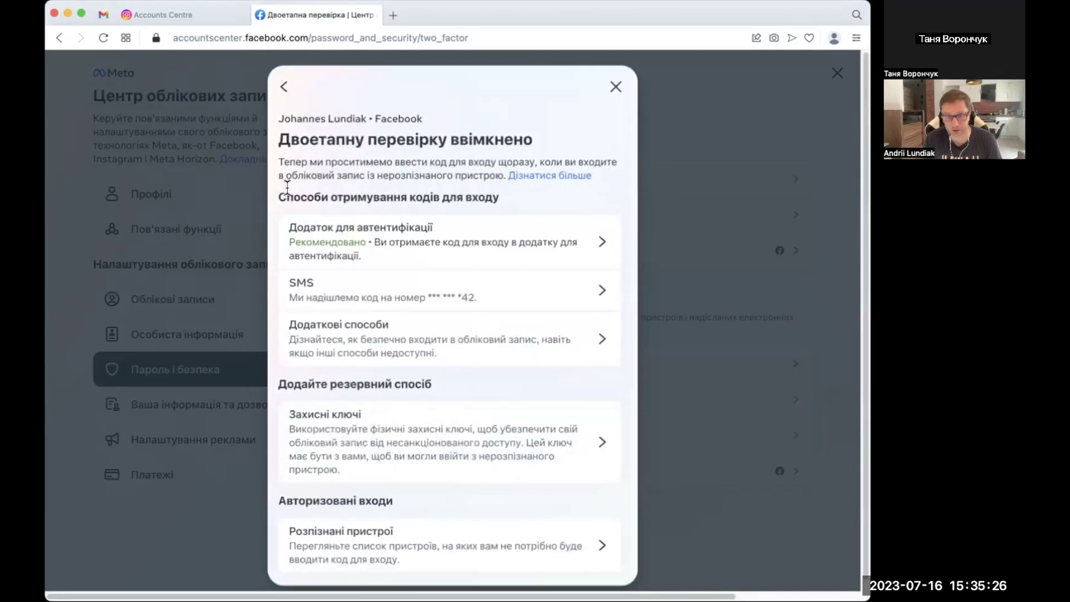
Add a new authenticator device named 'MyPhone' and continue to the QR code setup.
left_click(458, 252)
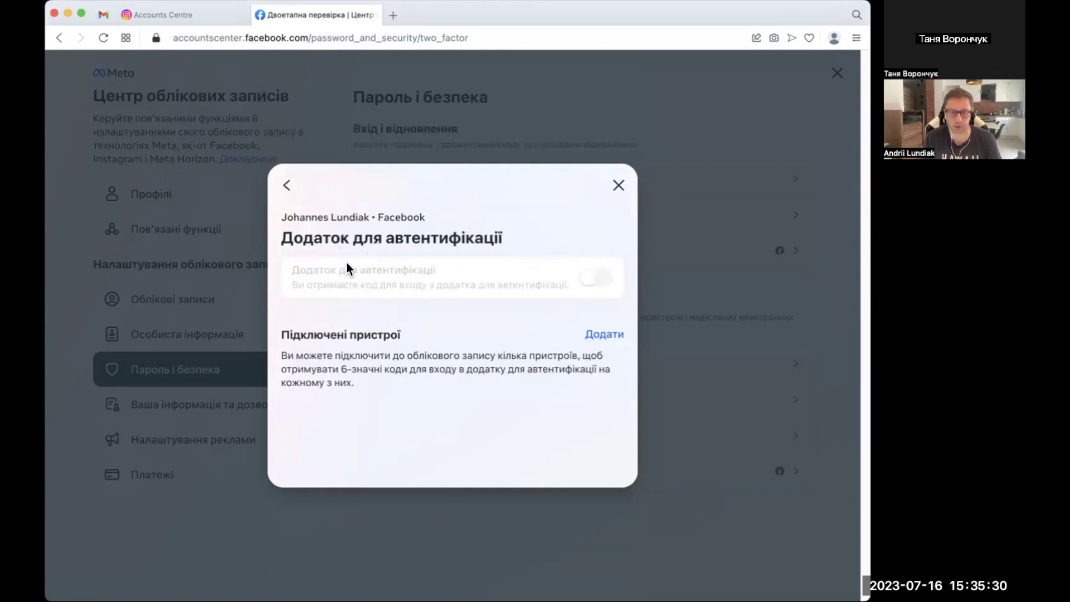
left_click(605, 339)
left_click(487, 317)
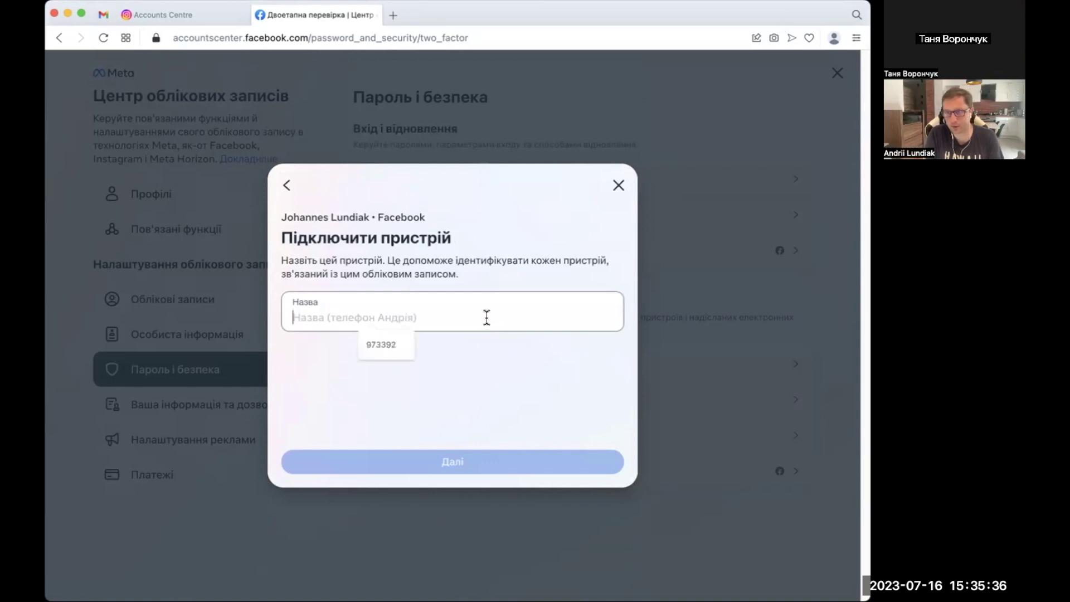
type("MyPhone")
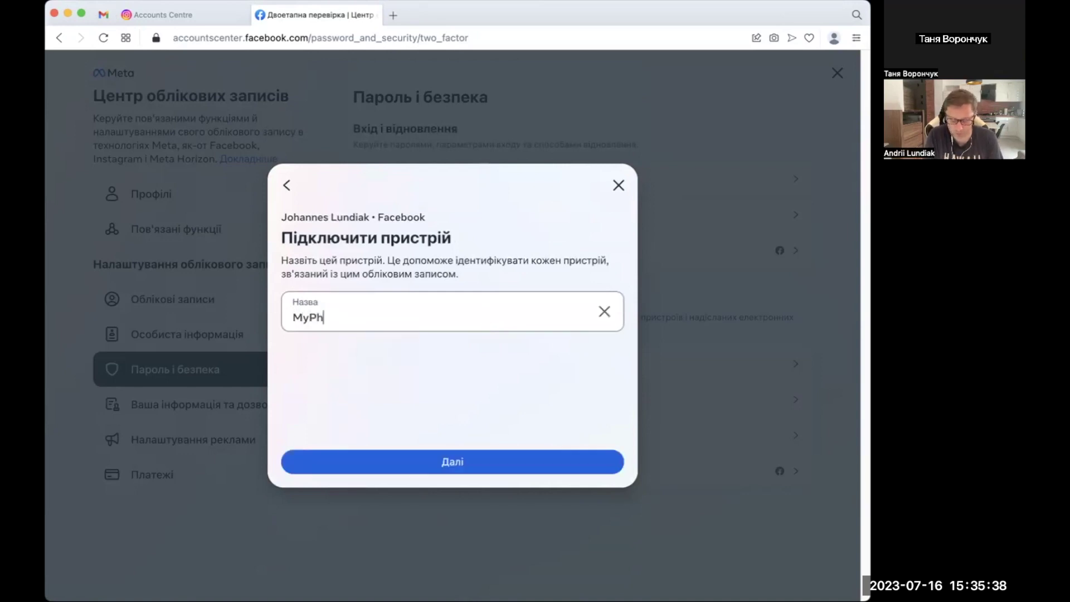
left_click(497, 463)
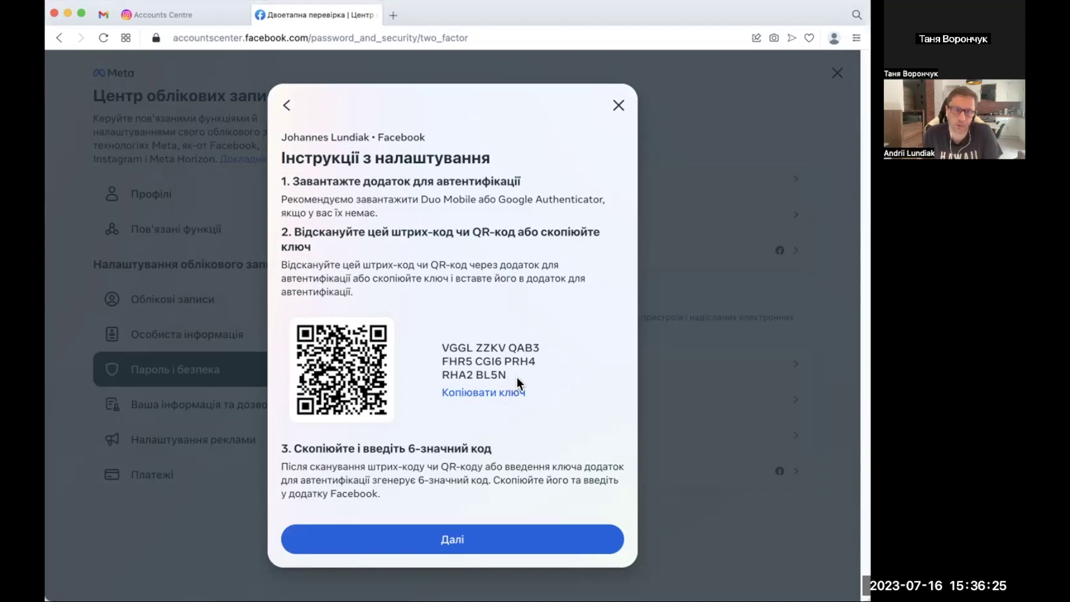
Select the new authenticator's secret setup key text on the instructions screen.
left_click_drag(444, 347, 504, 370)
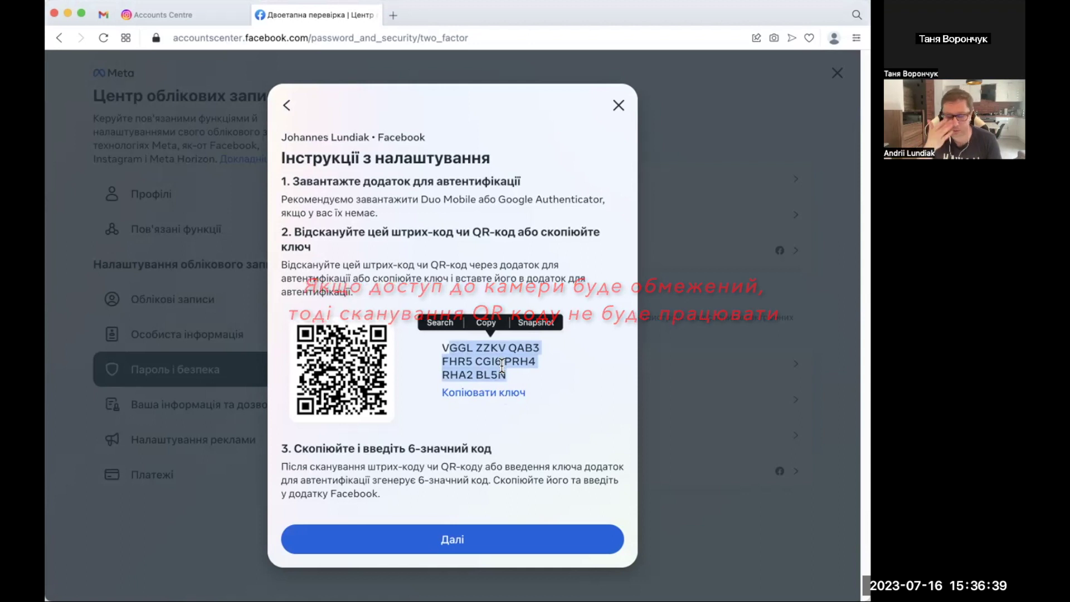
Copy the full secret setup key, then continue to the 6-digit code entry step.
left_click(440, 349)
left_click_drag(440, 348, 511, 373)
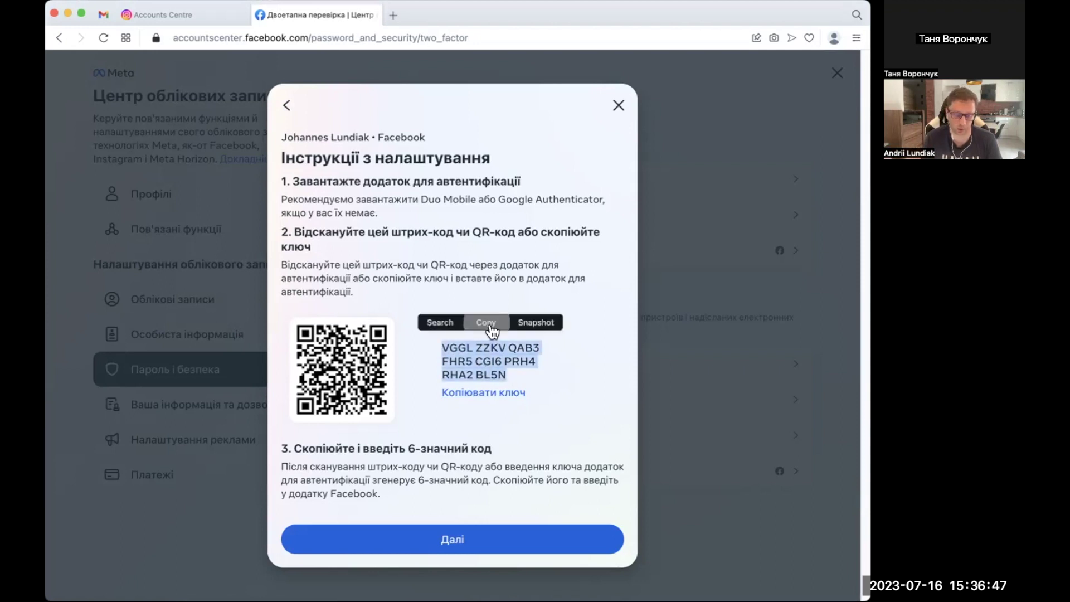
left_click(486, 323)
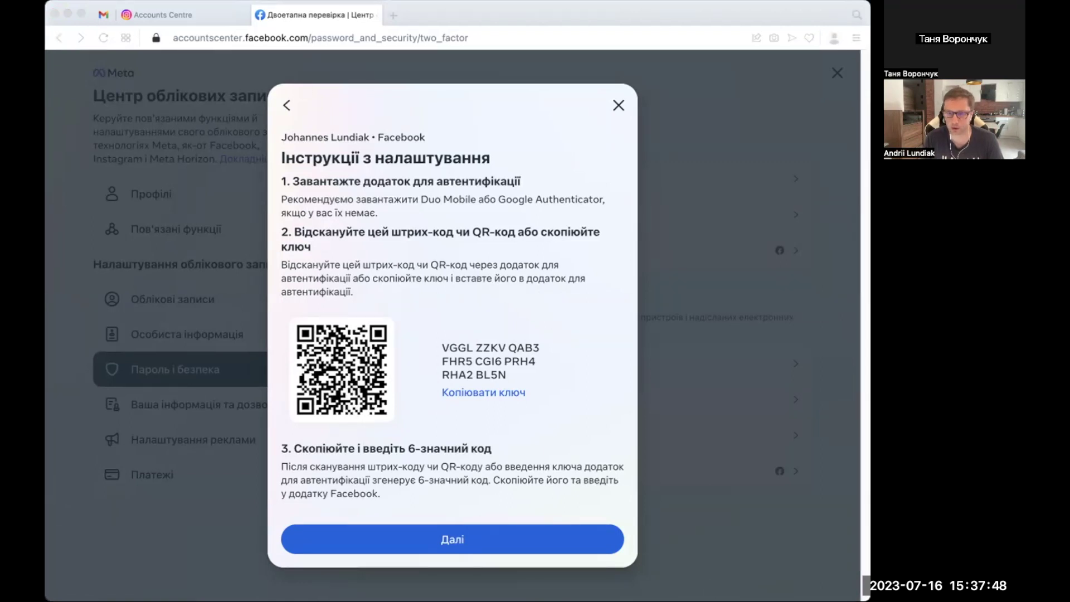
left_click(506, 299)
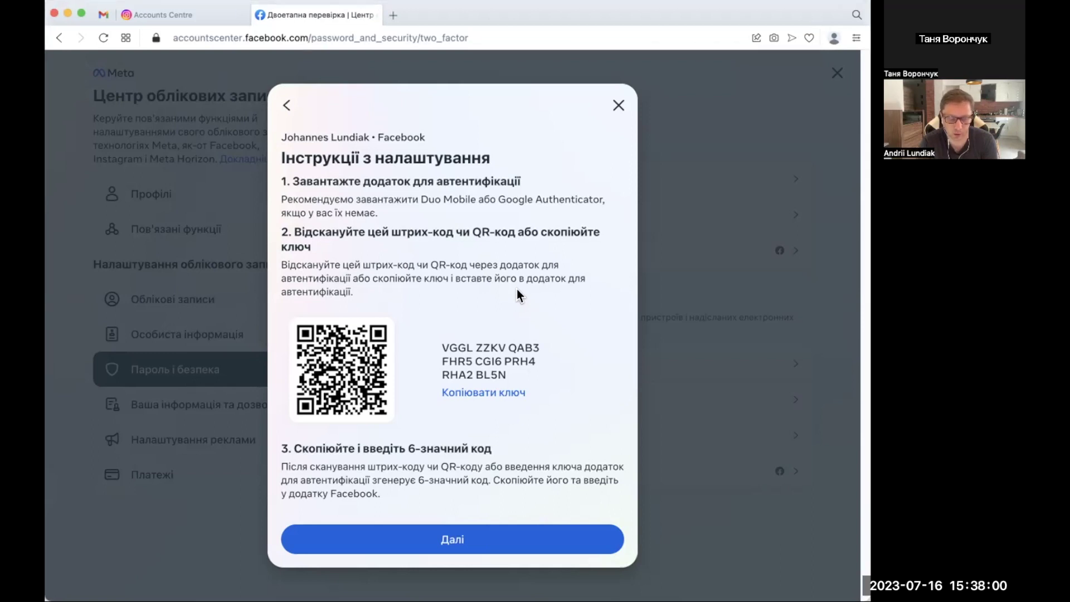
left_click(434, 539)
Enter the authenticator app's 6-digit code, submit it, and finish with Готово.
left_click(338, 323)
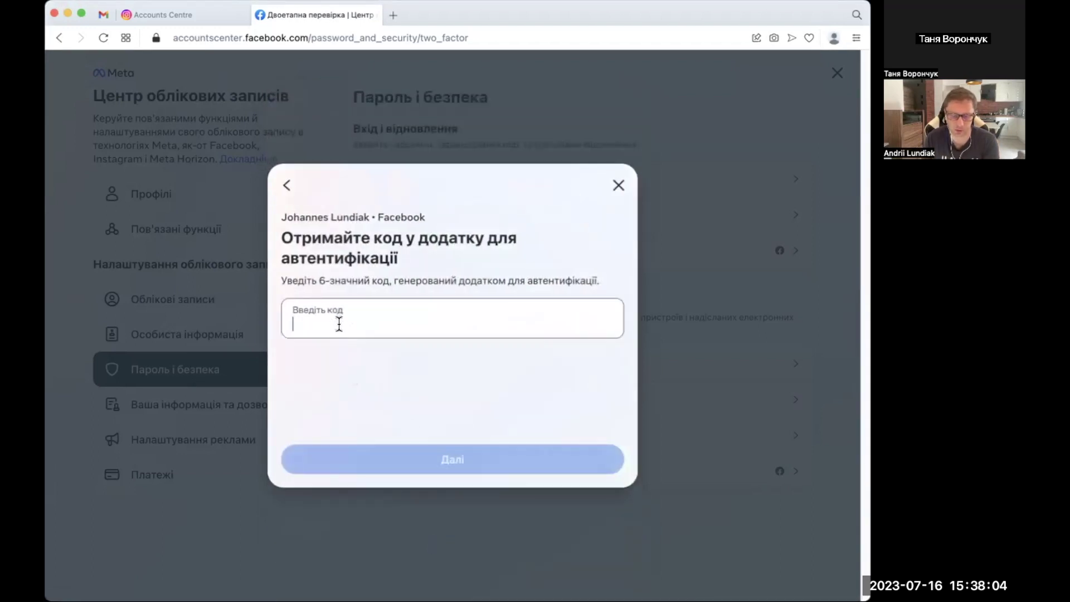
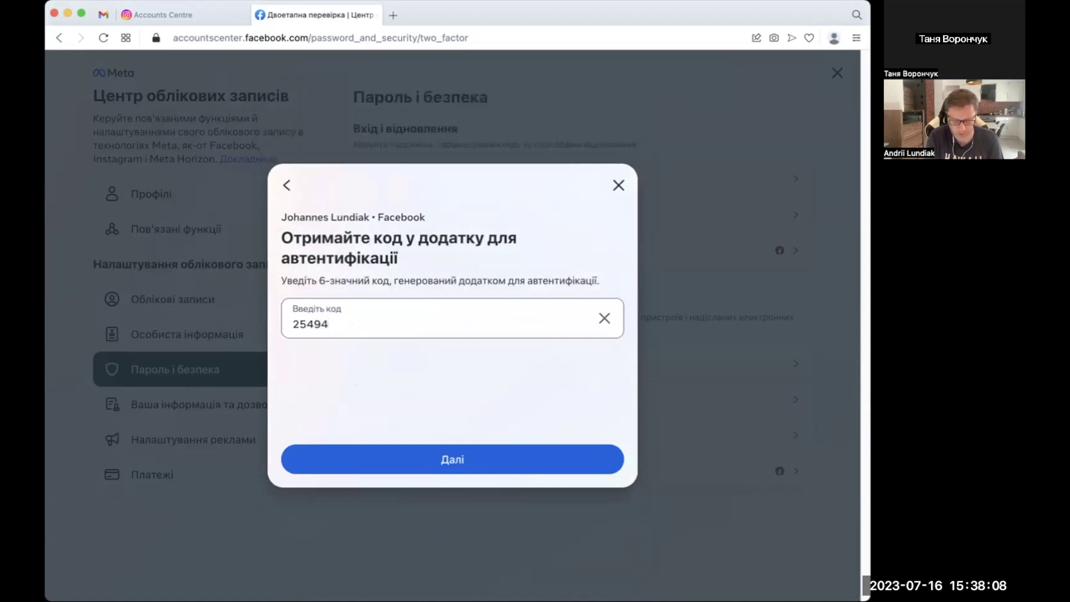
left_click(424, 463)
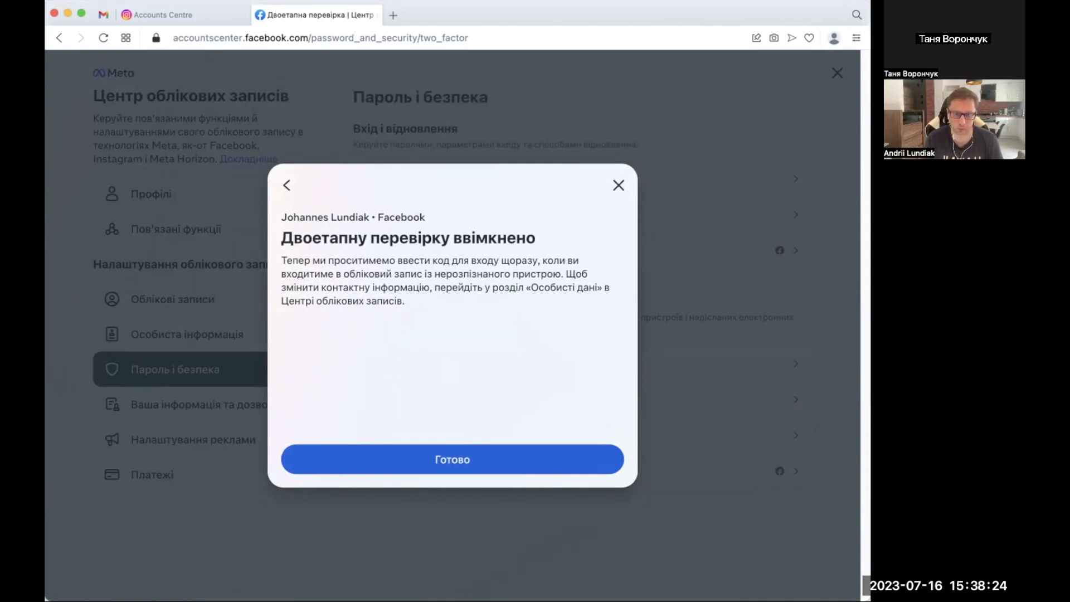
left_click(504, 466)
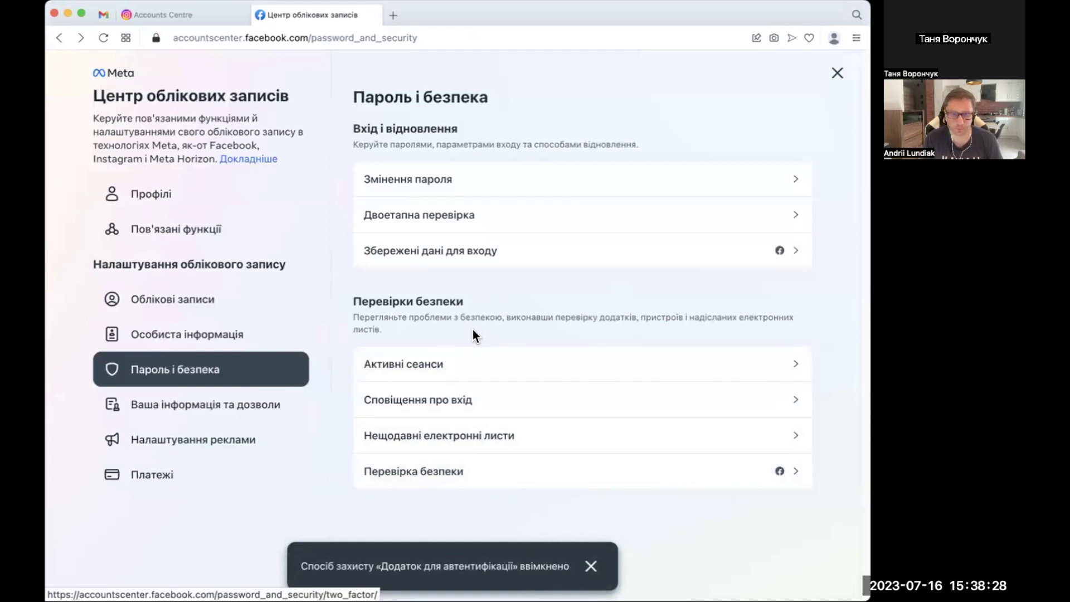
left_click(421, 212)
left_click(432, 286)
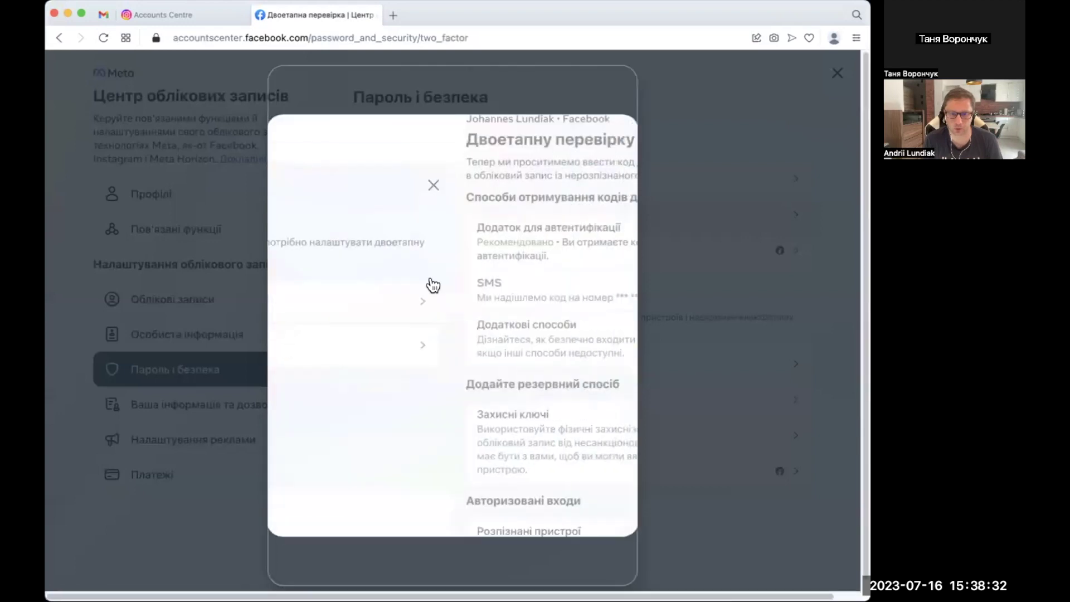
left_click(380, 246)
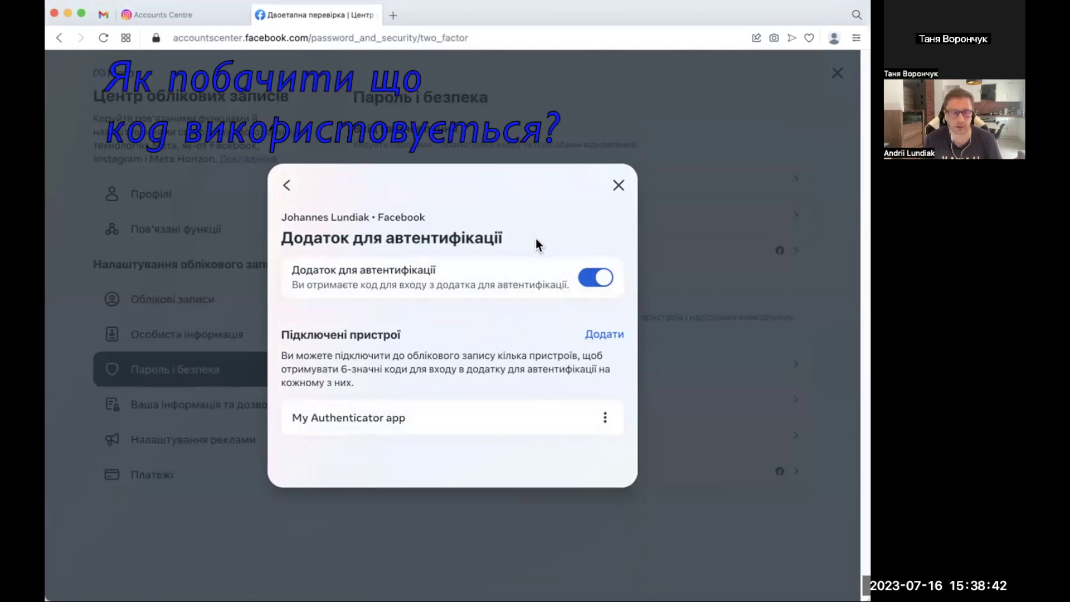
left_click(618, 187)
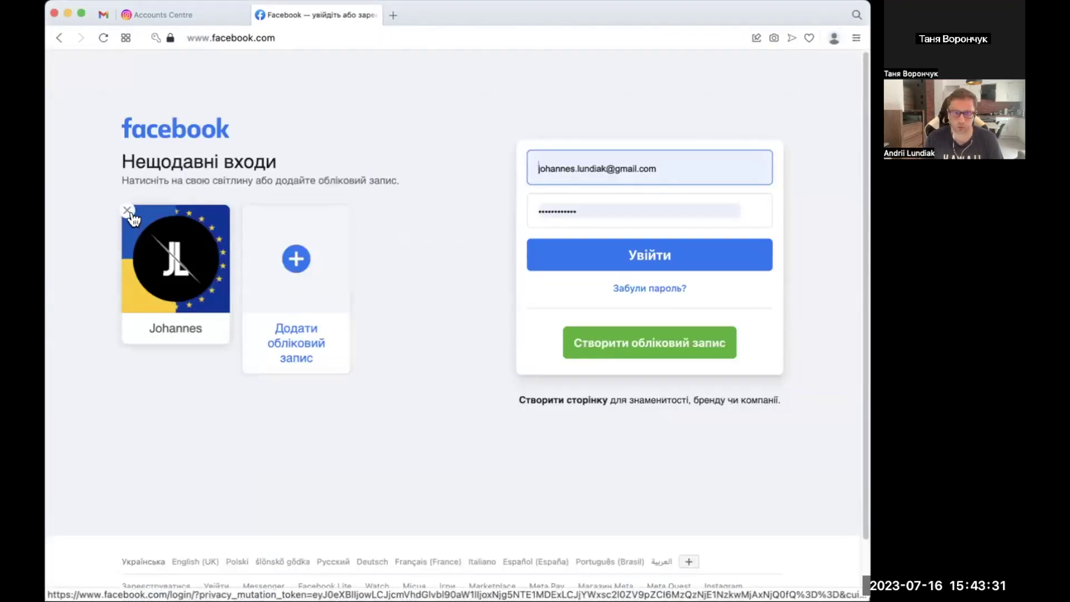
Remove the saved profile, open Забули пароль?, and search for the account by its e-mail.
left_click(131, 215)
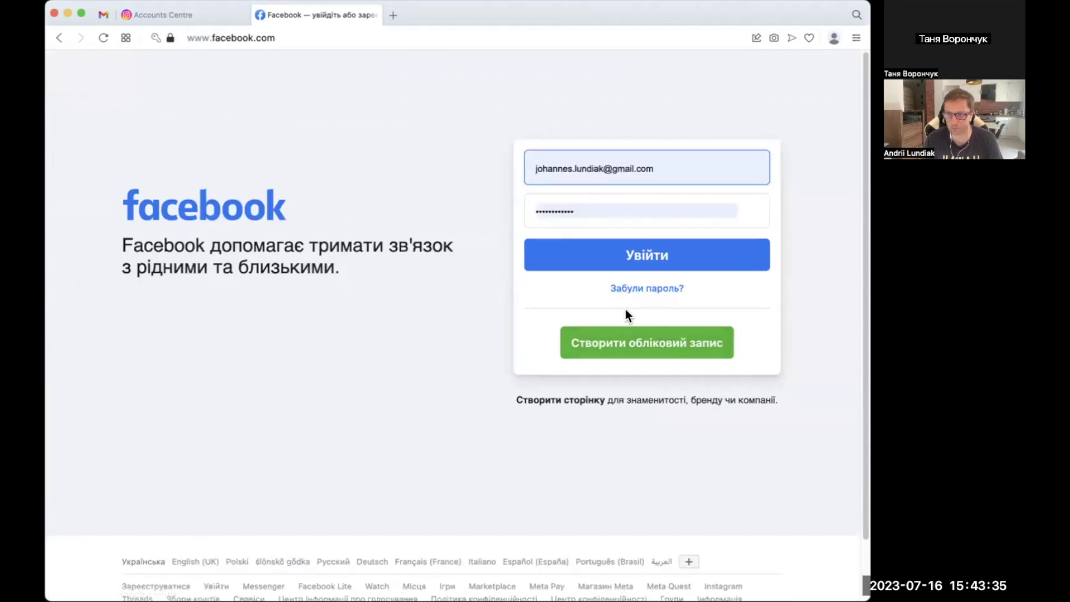
key("Tab")
left_click(642, 294)
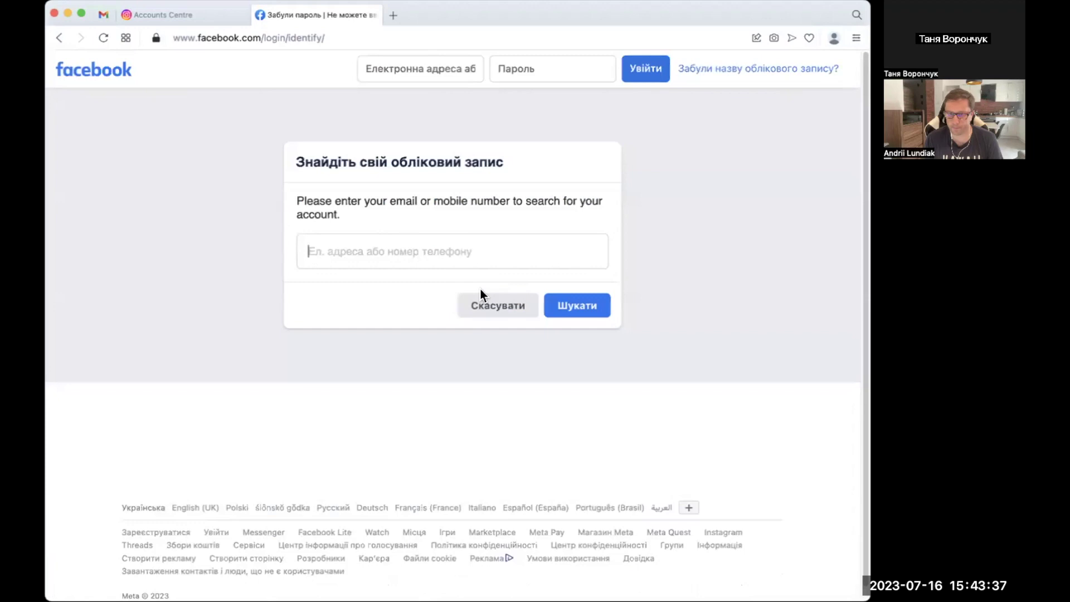
left_click(382, 273)
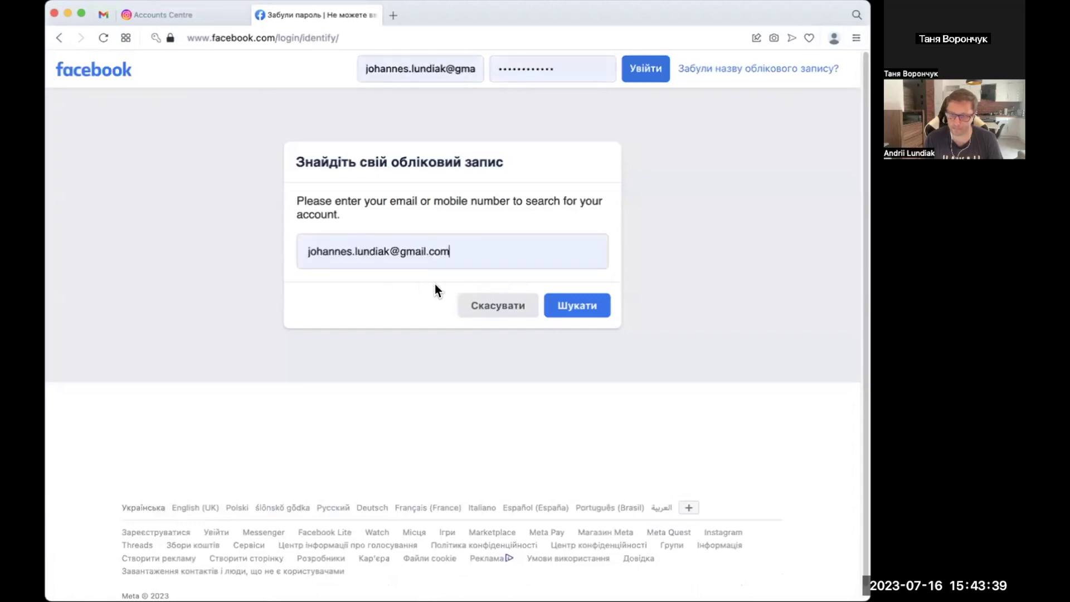
left_click(585, 306)
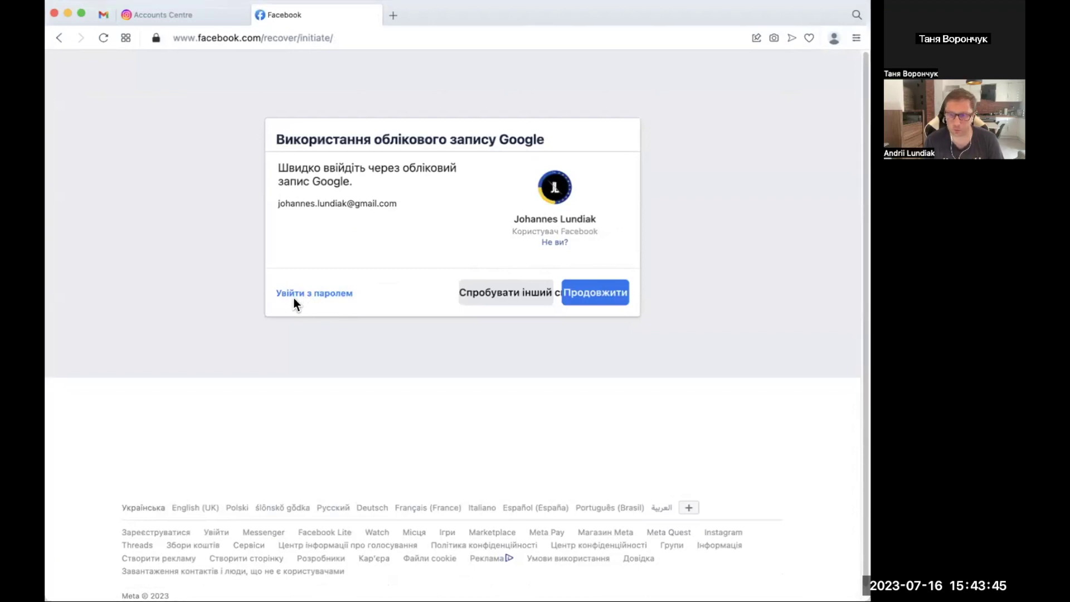
Choose password sign-in instead of a reset code and log in with the saved password.
left_click(501, 301)
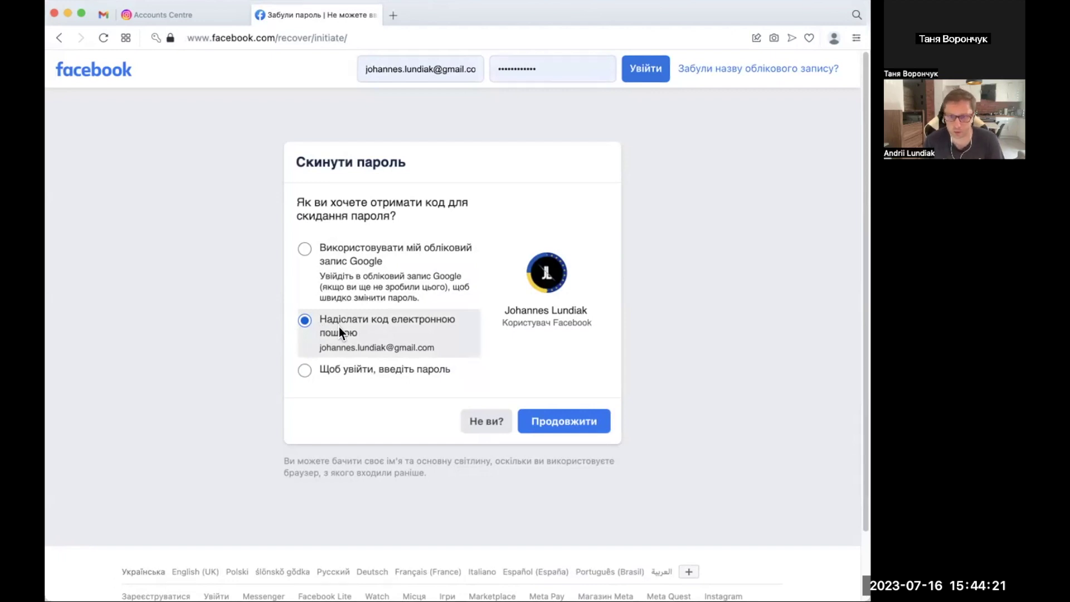
left_click(302, 371)
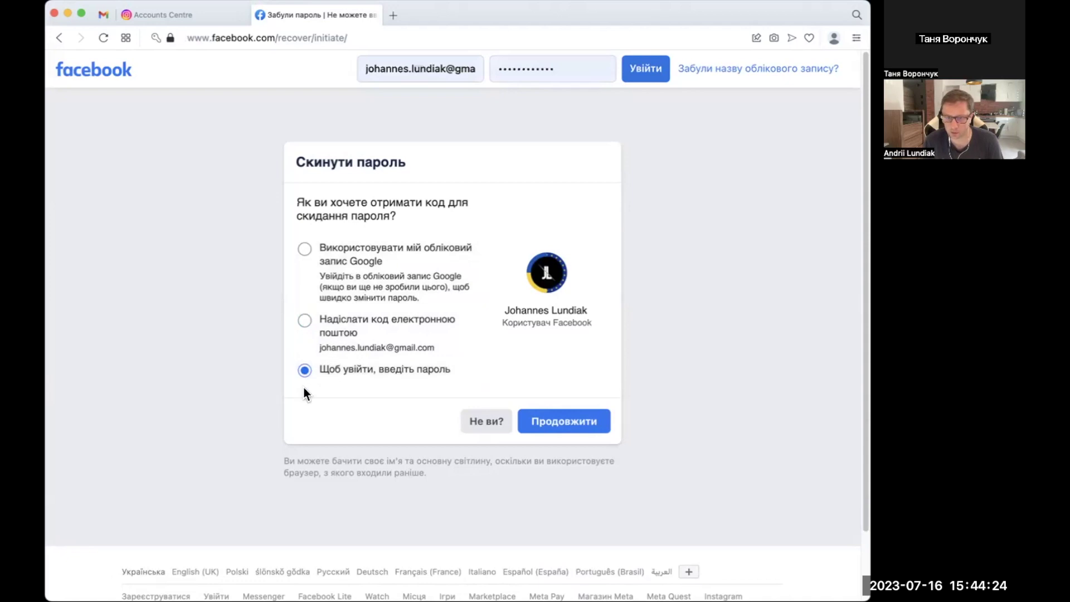
left_click(559, 426)
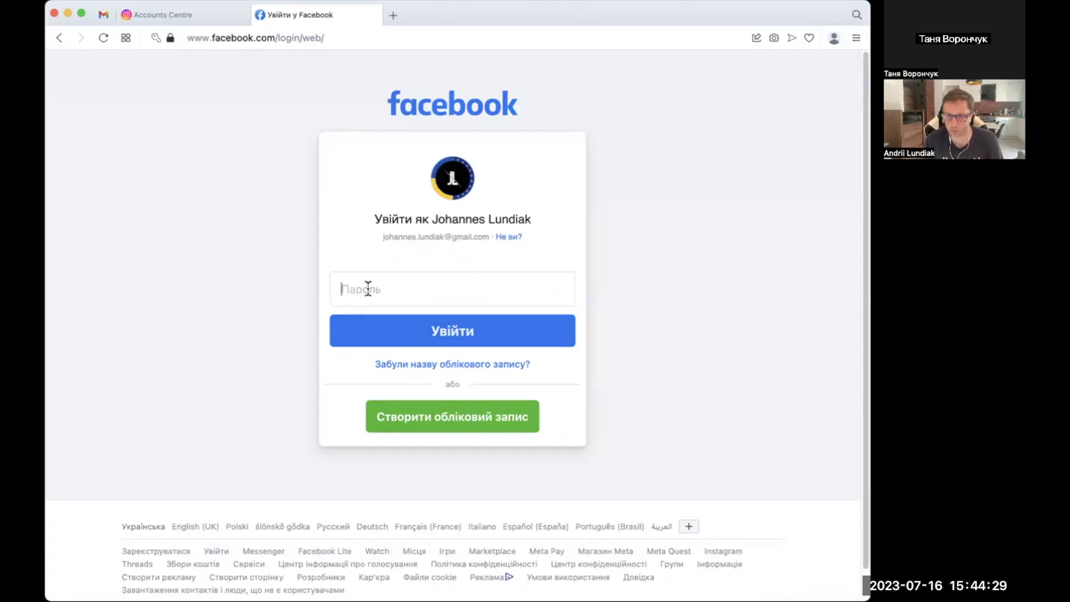
left_click(368, 288)
left_click(517, 317)
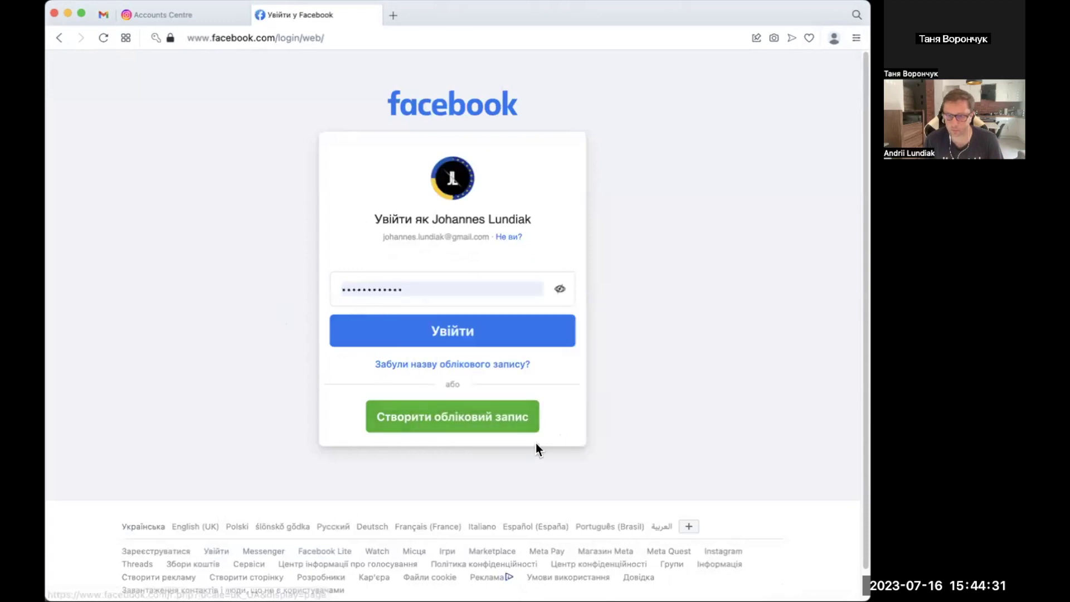
left_click(501, 335)
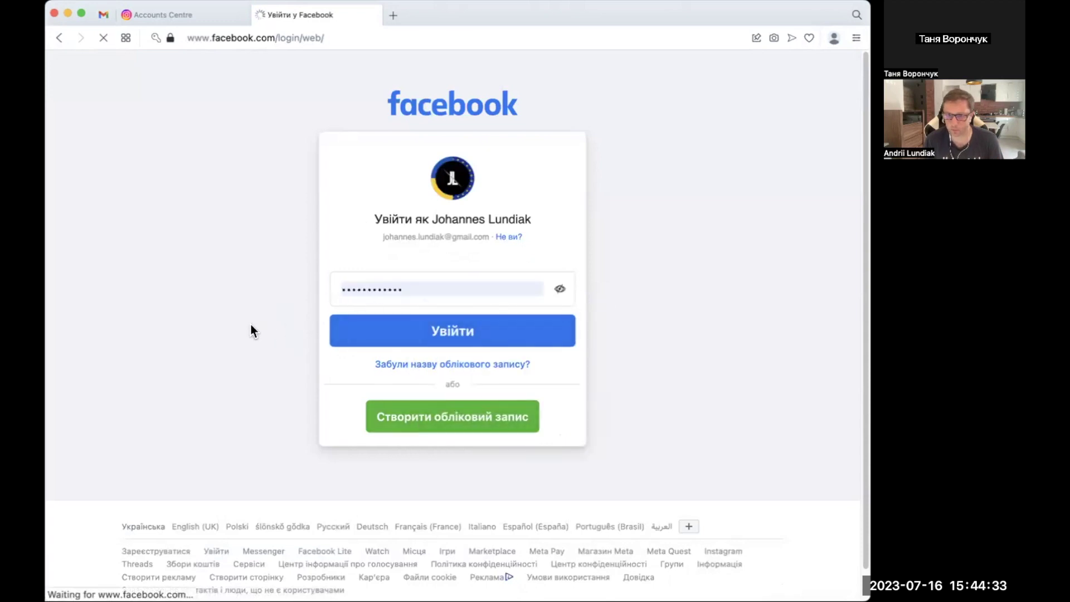